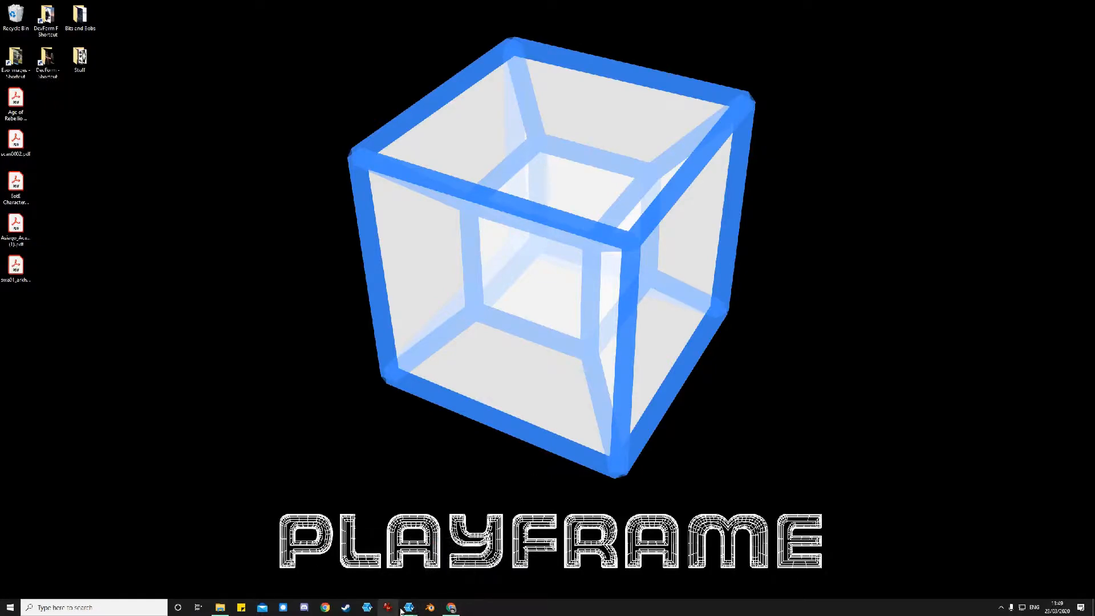
Look over the mouse sculpture scan in Meshroom and the uploaded models on the Poly page in the browser
mouse_move(406, 609)
click(452, 575)
drag(938, 214, 845, 296)
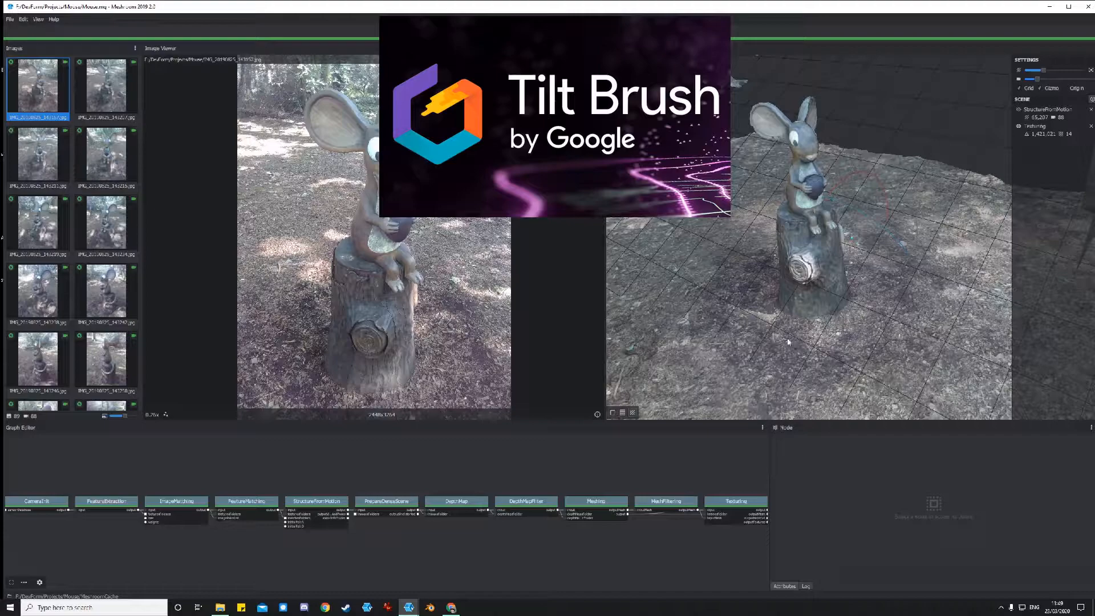
click(451, 608)
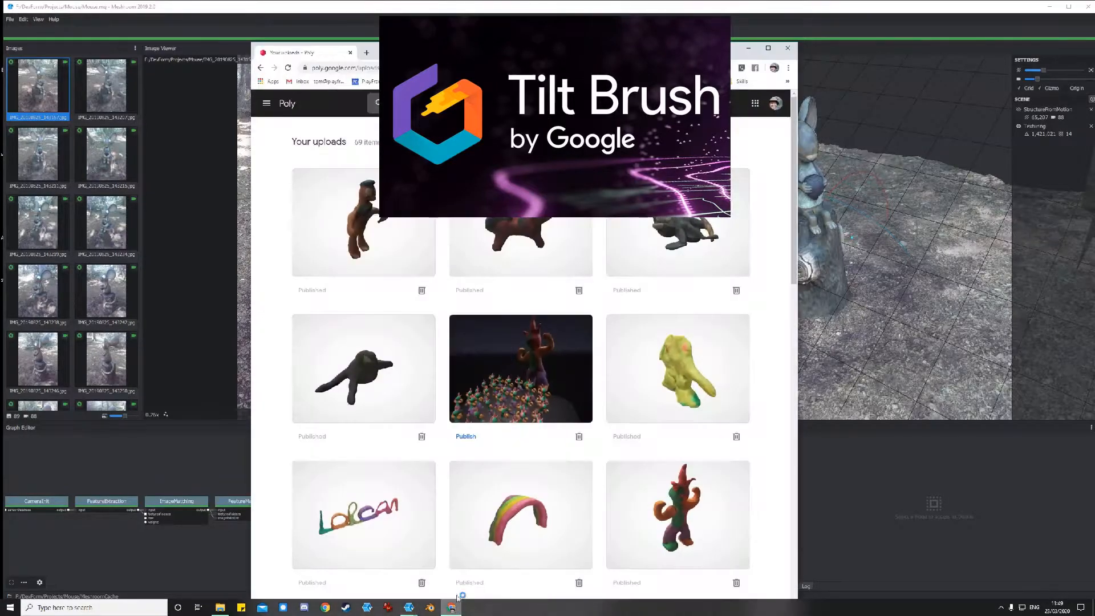
click(748, 49)
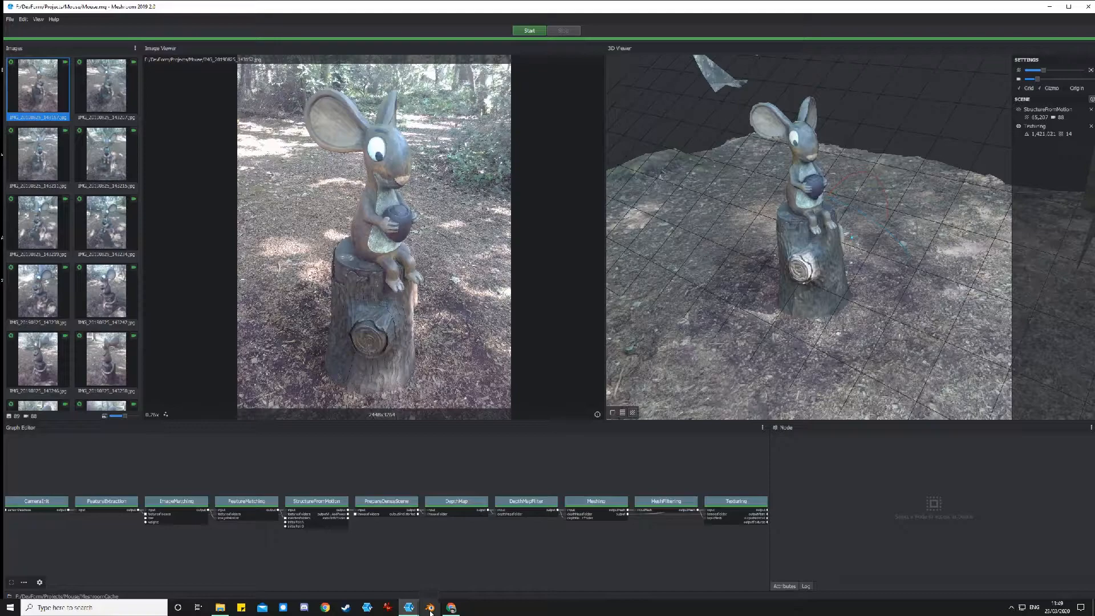
Switch to Blender and dismiss the splash screen
click(430, 610)
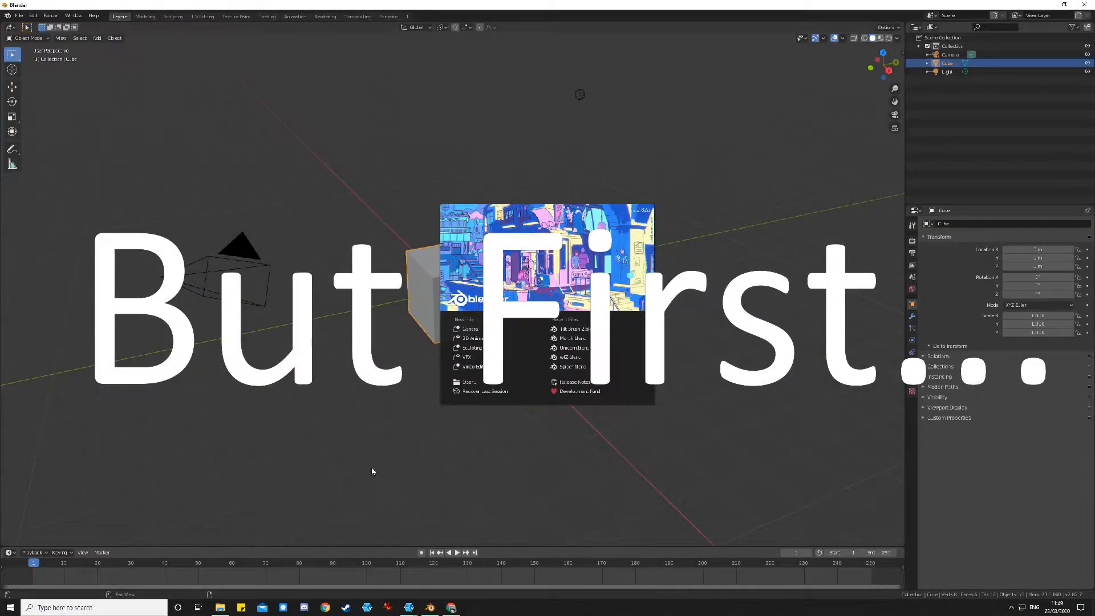
click(372, 471)
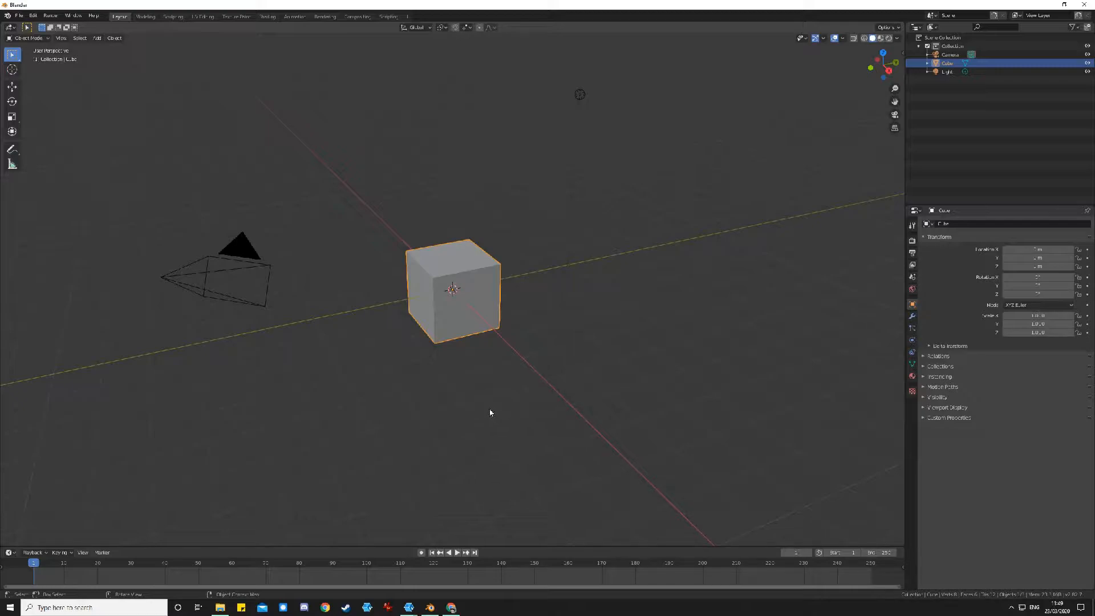
middle_drag(504, 422, 454, 415)
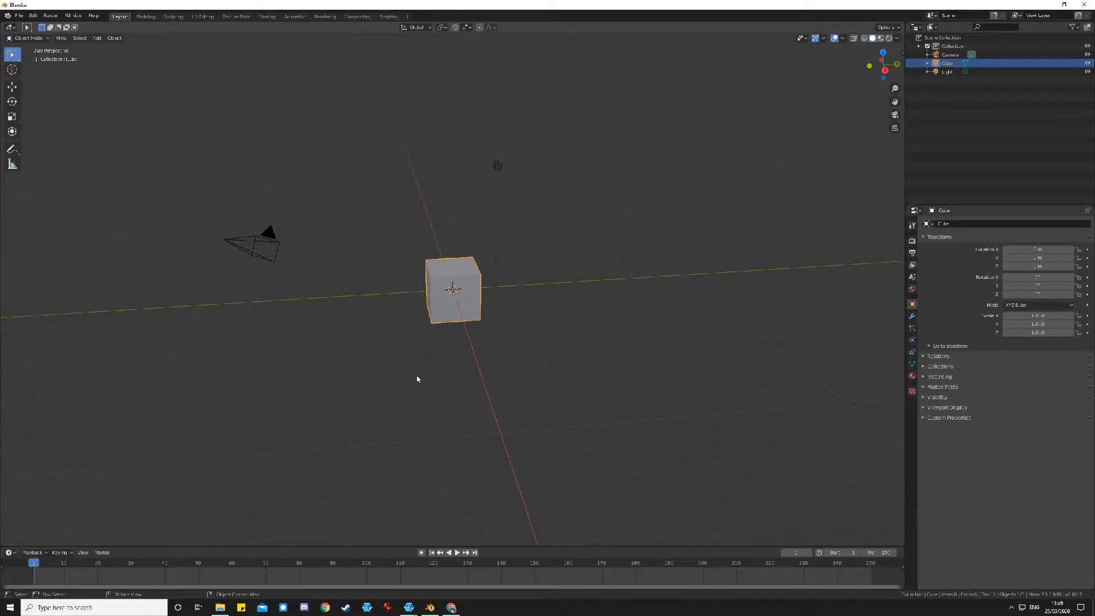
middle_drag(445, 321, 375, 329)
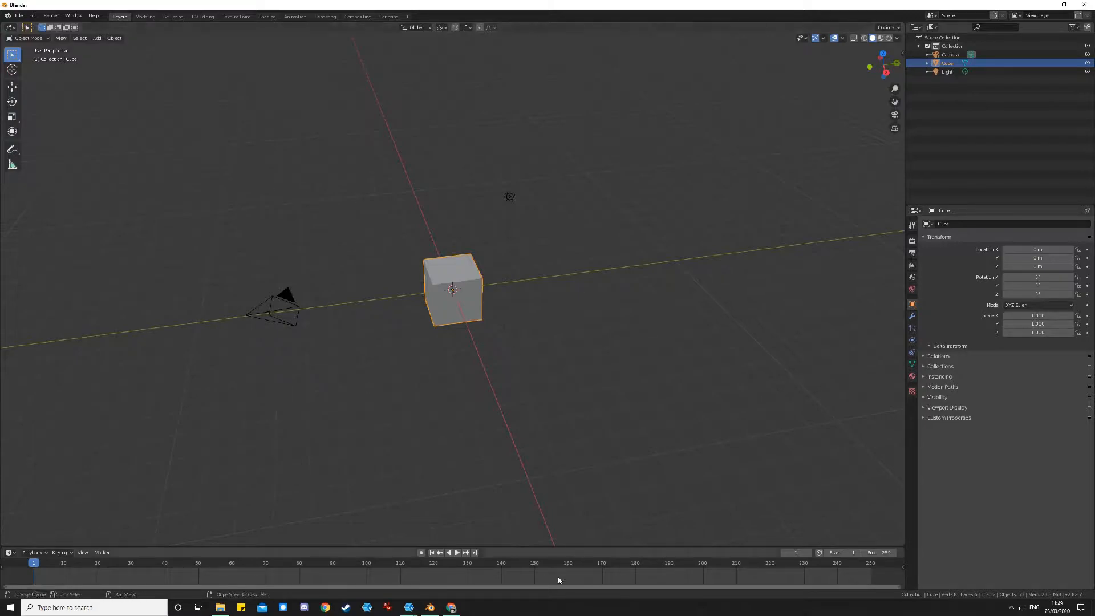
middle_drag(587, 379, 599, 360)
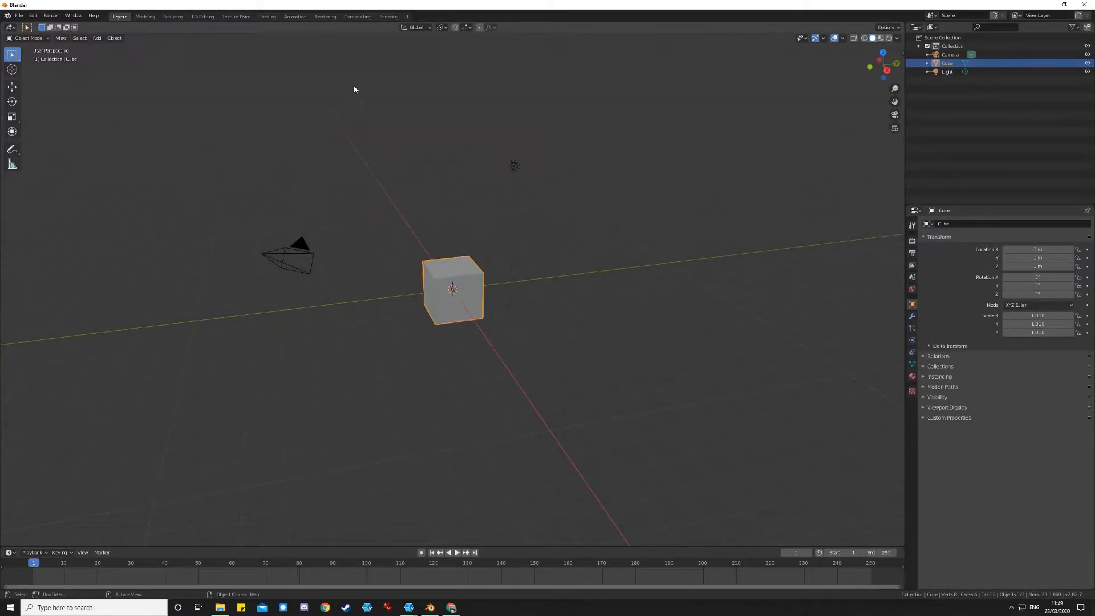
middle_drag(644, 320, 300, 318)
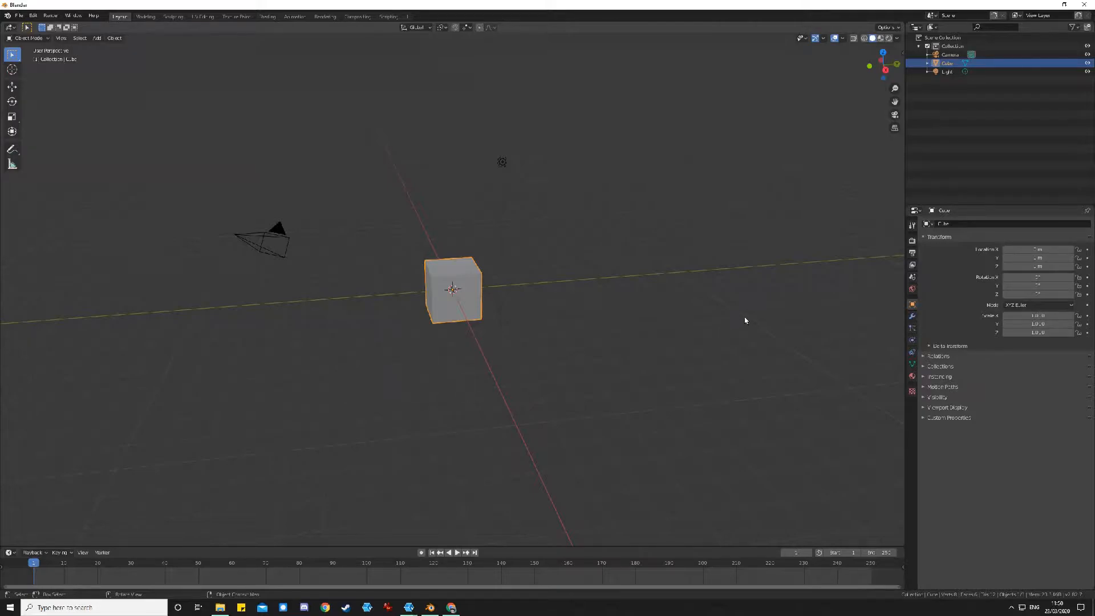
Delete all default objects from the scene: the camera, cube and light
click(531, 364)
scroll(368, 365, down, 2)
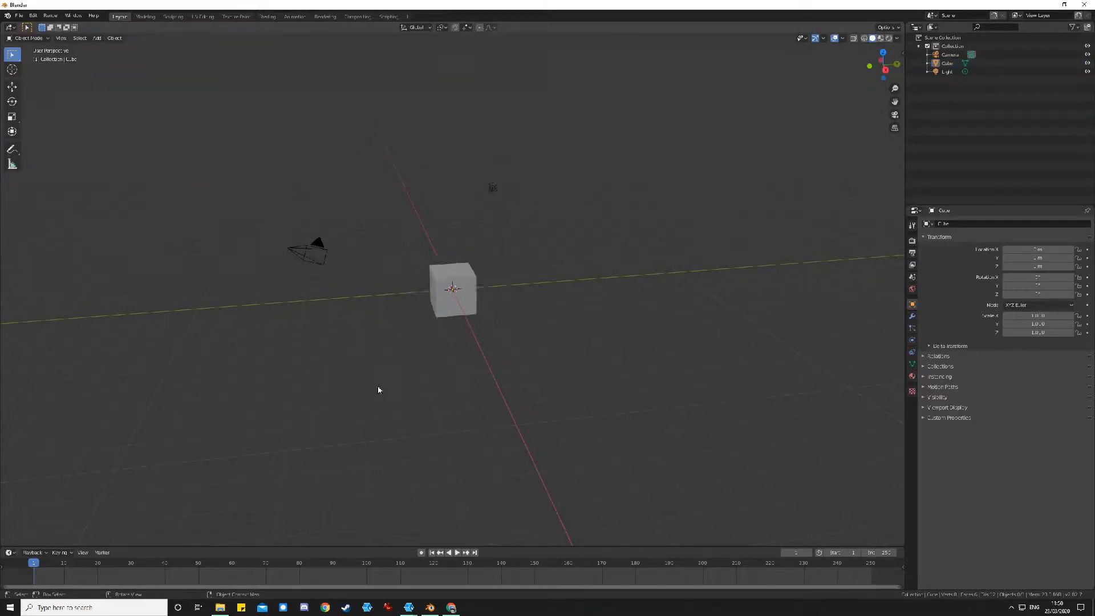
key(a)
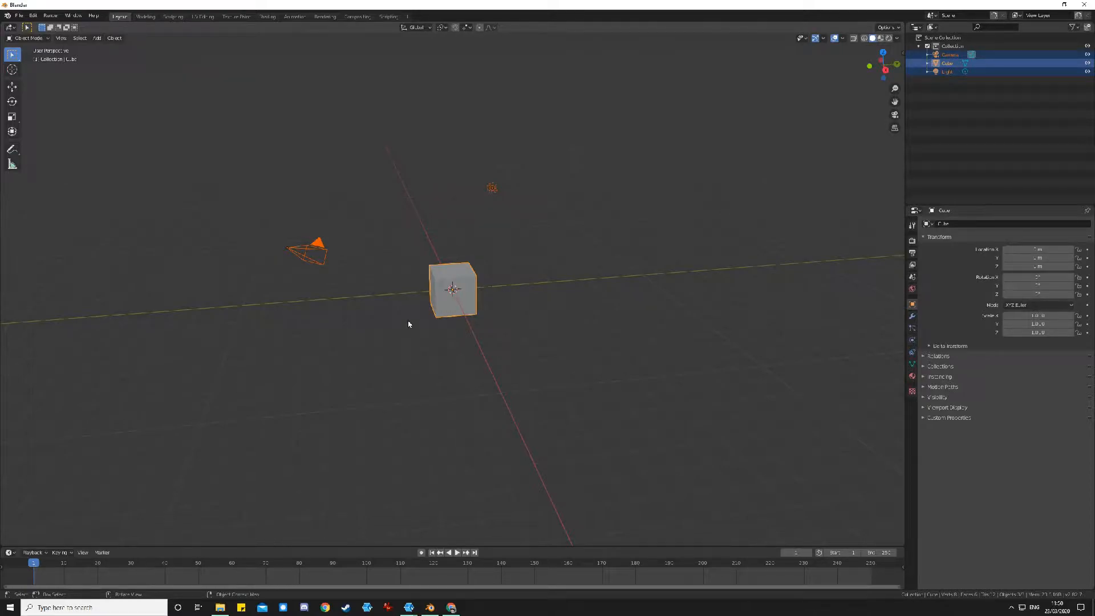
key(x)
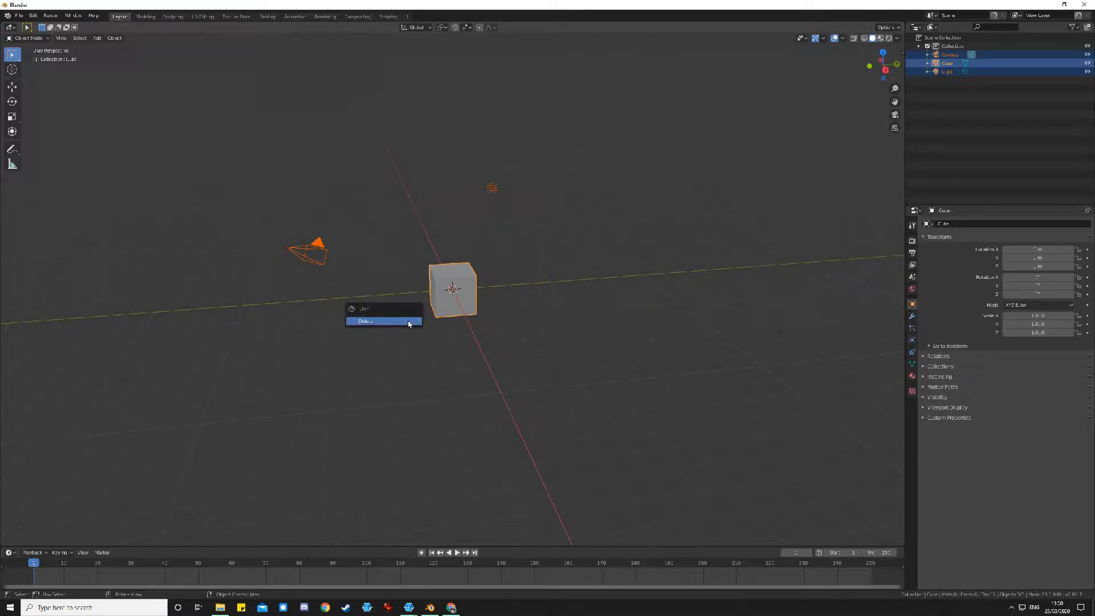
click(408, 322)
middle_drag(470, 228, 431, 300)
middle_drag(523, 300, 484, 275)
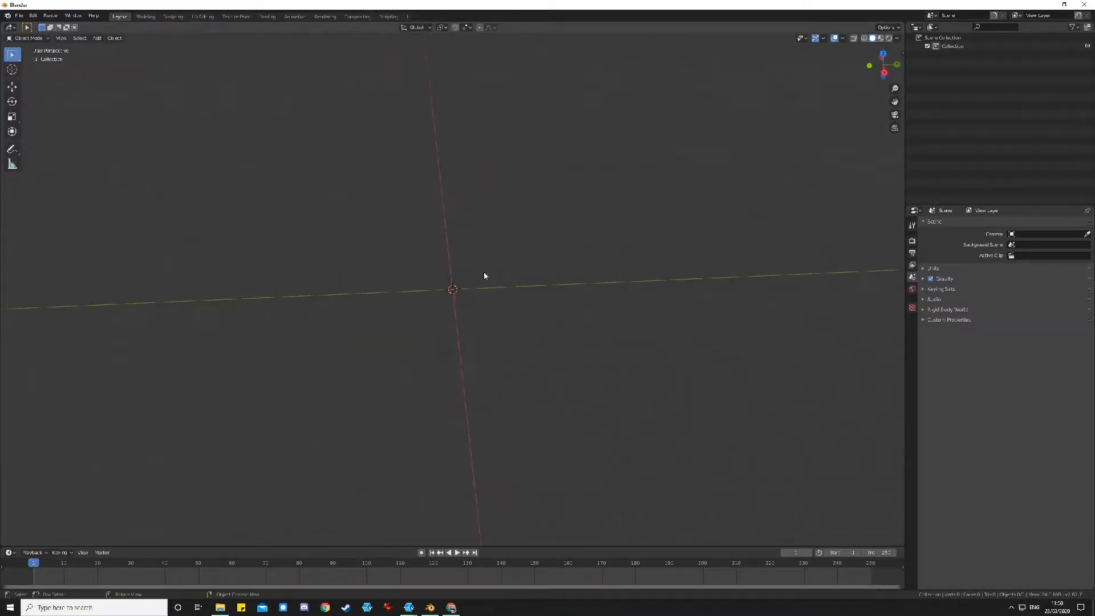
middle_drag(522, 313, 443, 303)
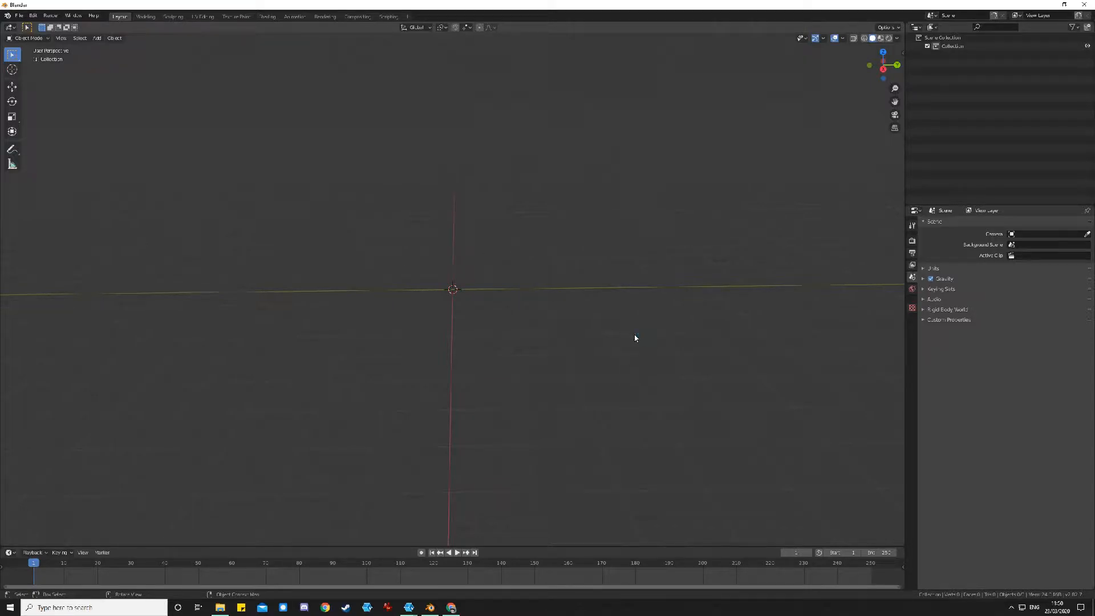
middle_drag(570, 321, 557, 318)
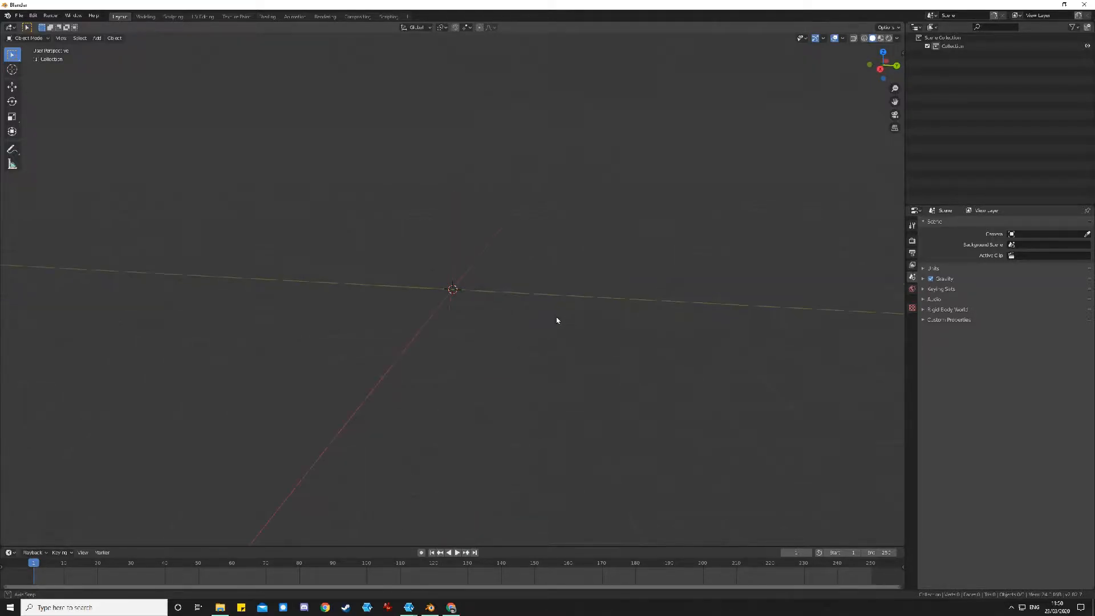
middle_drag(334, 282, 370, 281)
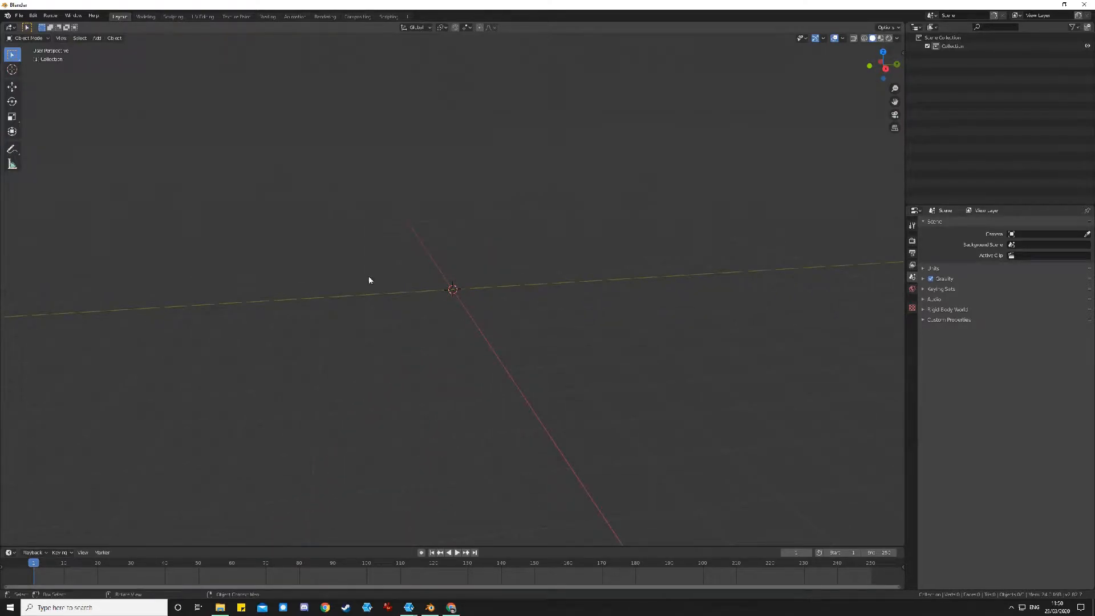
Start importing a Wavefront (.obj) file into the empty scene
click(20, 17)
mouse_move(49, 132)
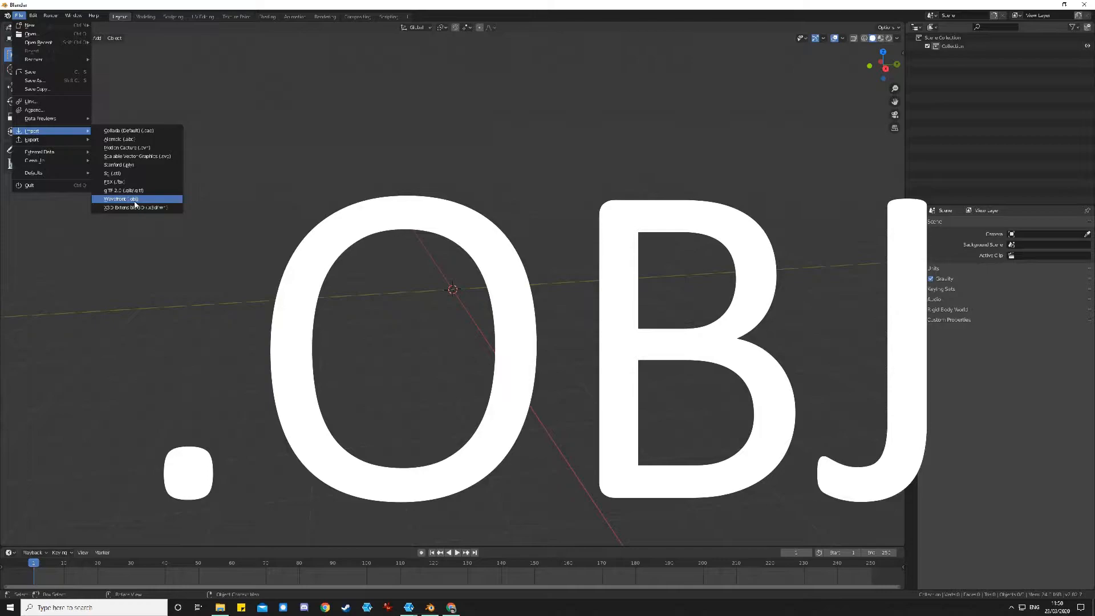
click(139, 200)
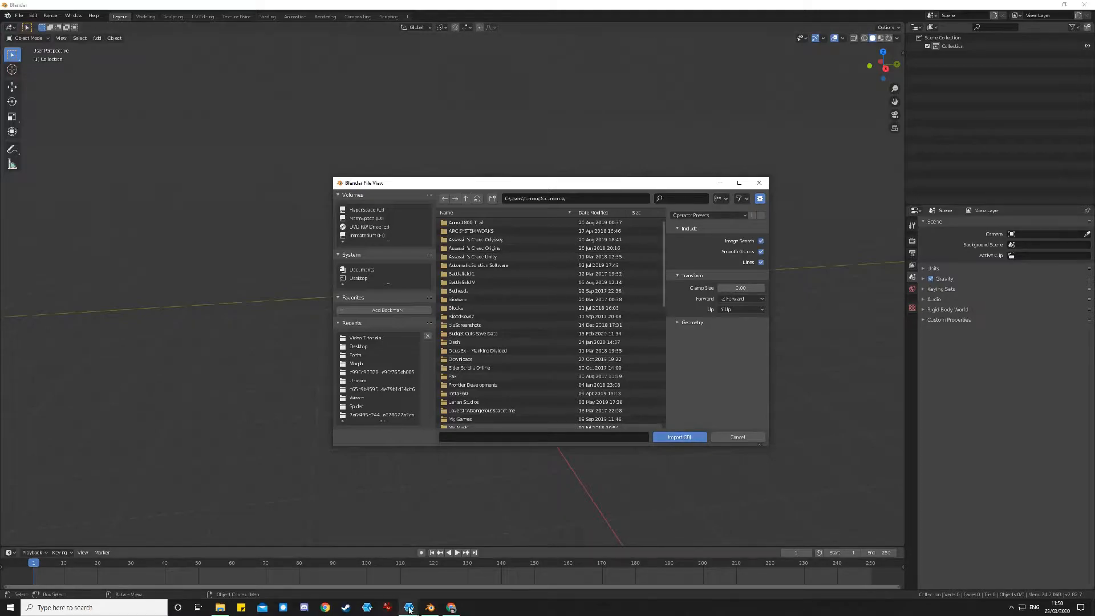
Switch to Meshroom and look through the Mouse project's MeshroomCache for the Texturing output folder, without opening any file
click(462, 565)
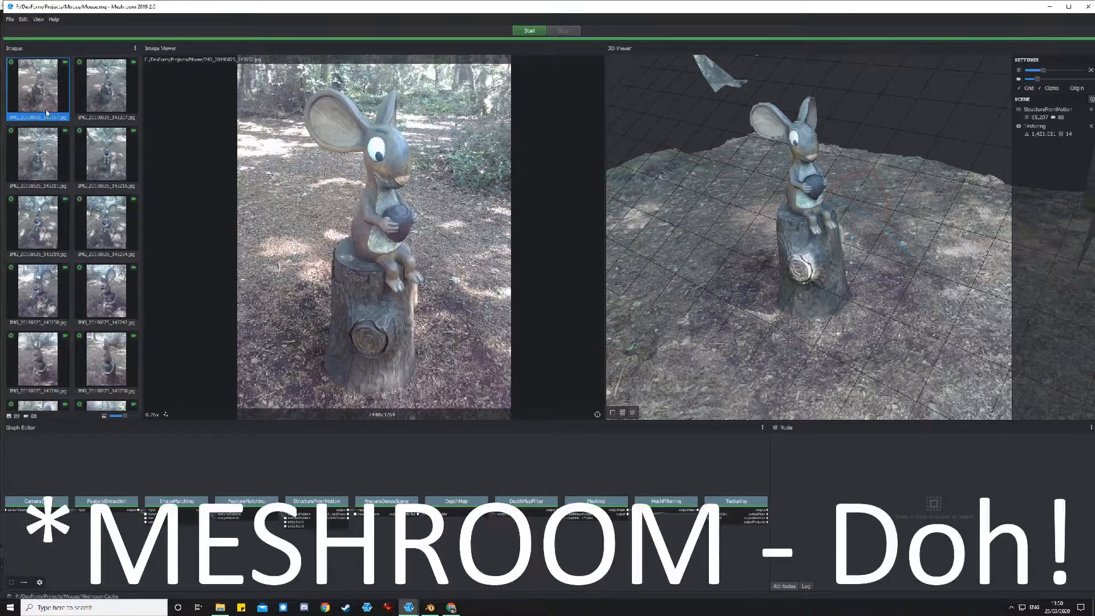
click(10, 22)
click(22, 41)
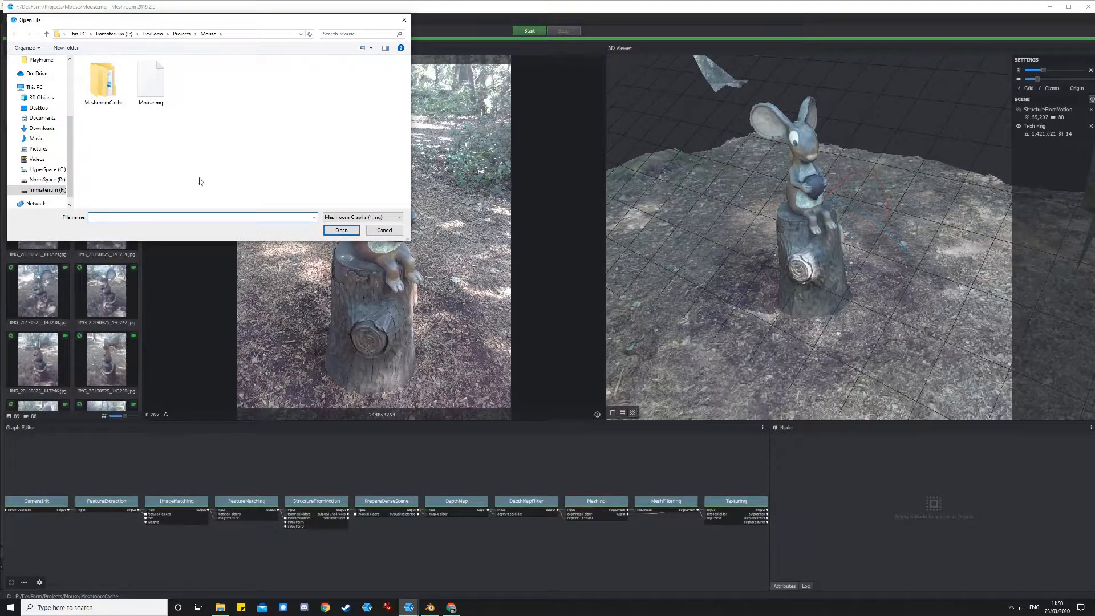
double_click(108, 98)
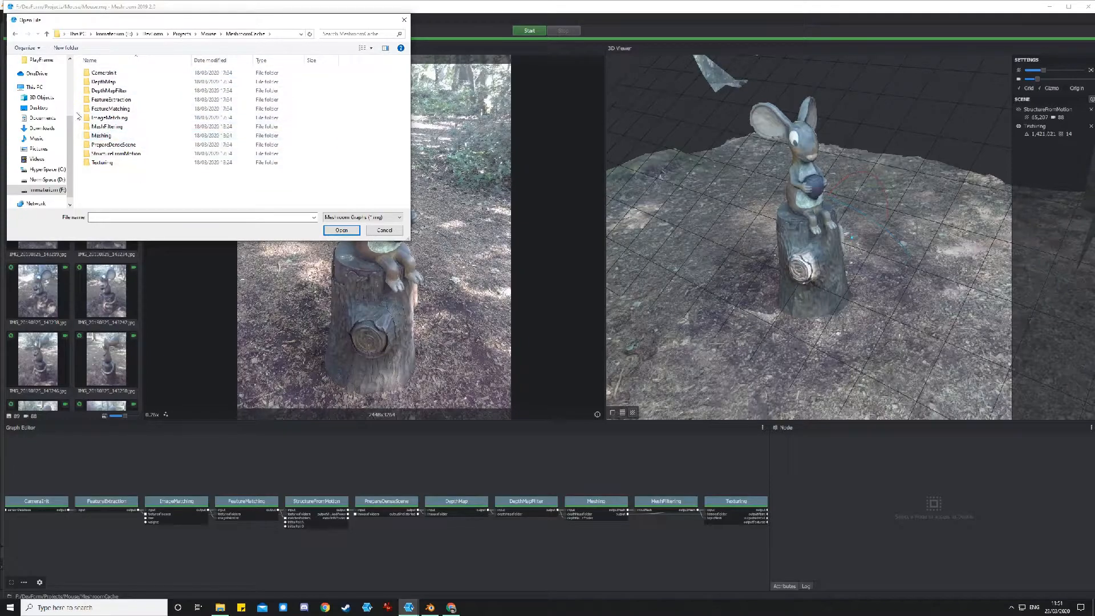
double_click(103, 163)
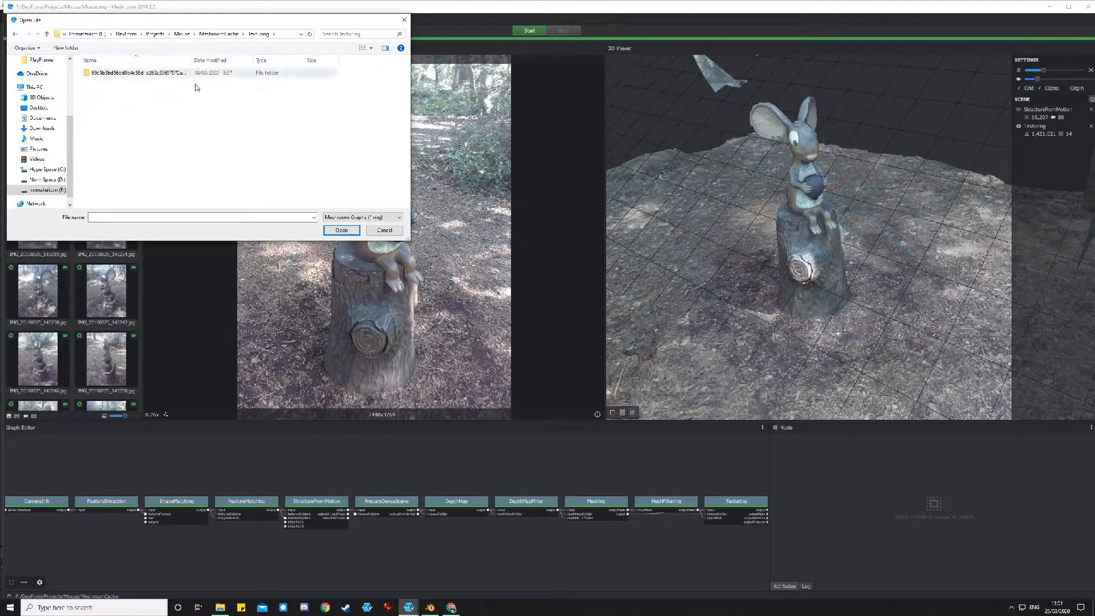
double_click(138, 75)
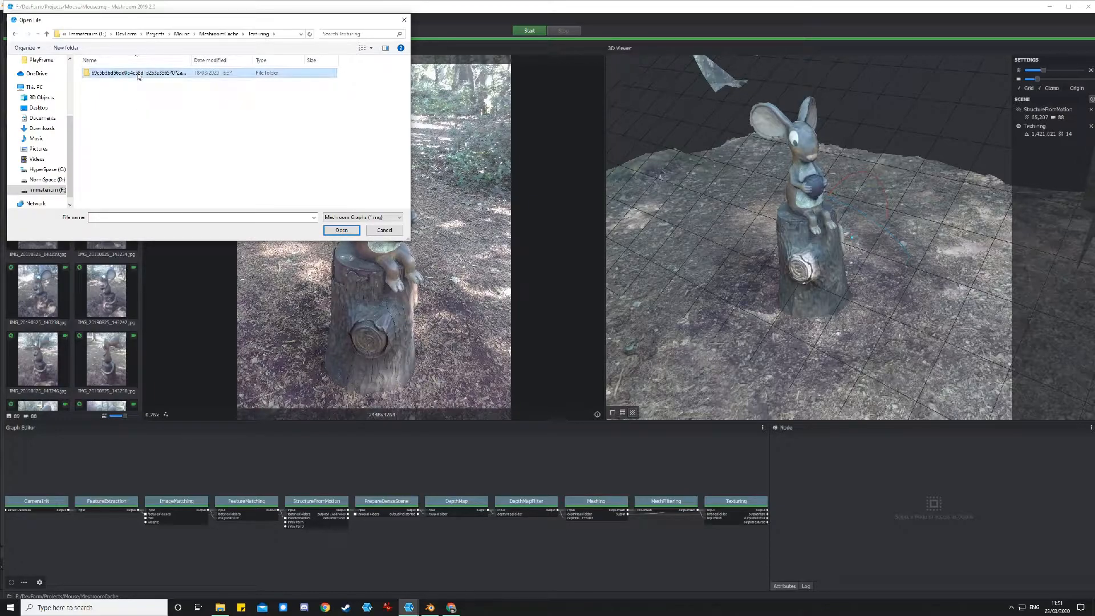
click(385, 230)
click(1048, 6)
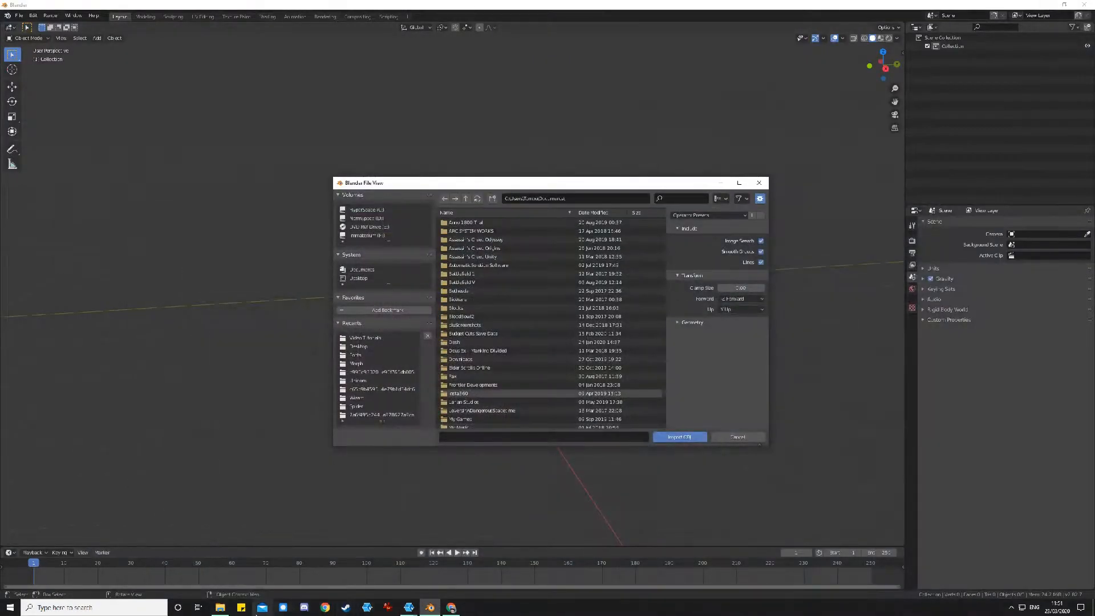
Switch to File Explorer and examine the texture images, MTL and OBJ files in the Mouse project's MeshroomCache Texturing subfolder
click(221, 607)
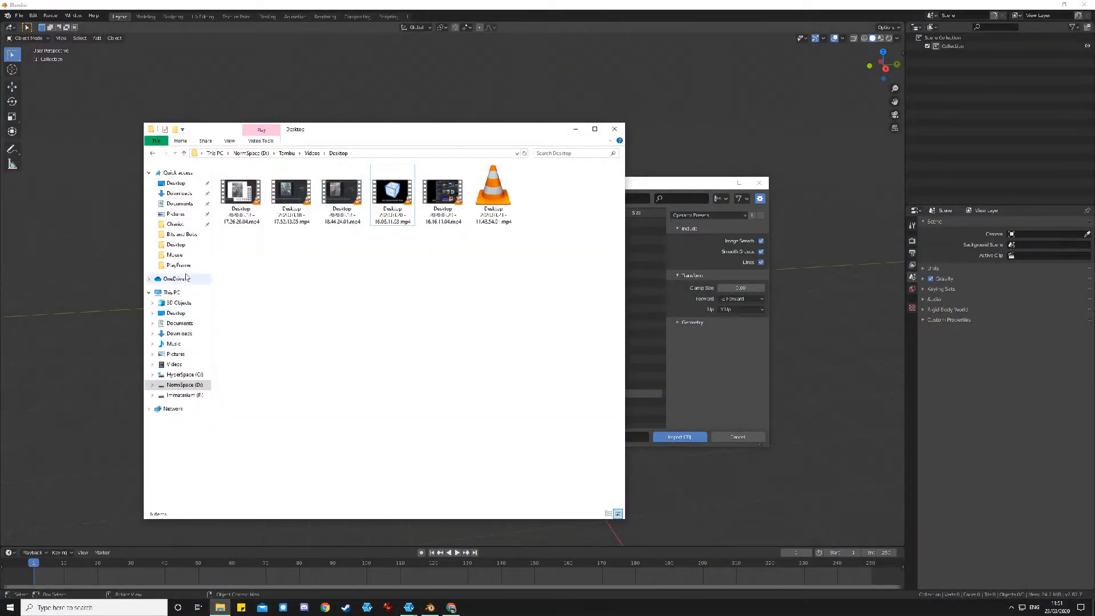
click(174, 255)
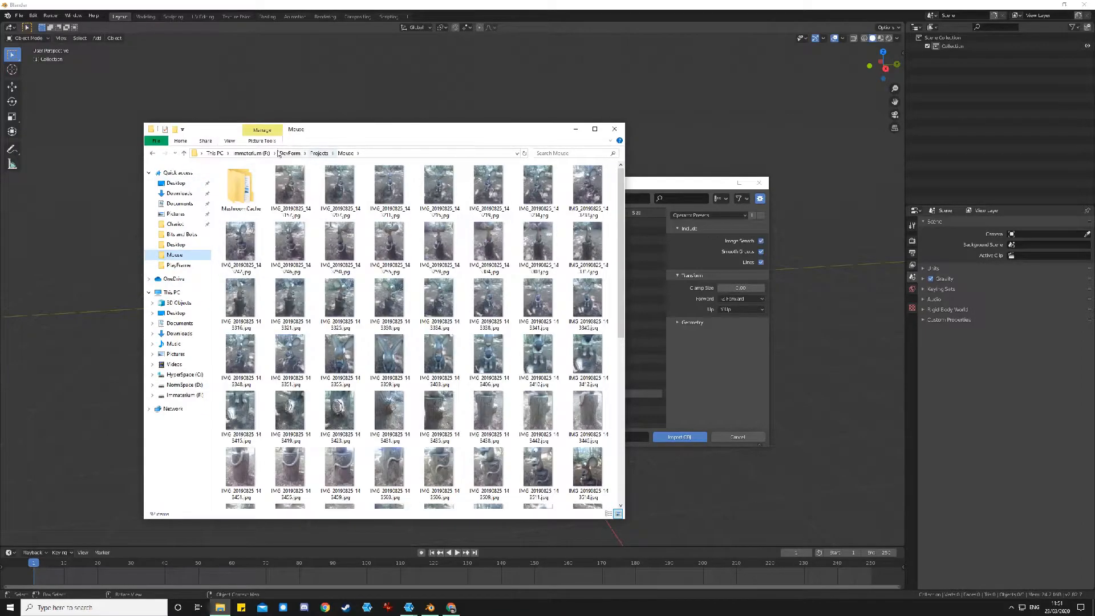
double_click(240, 187)
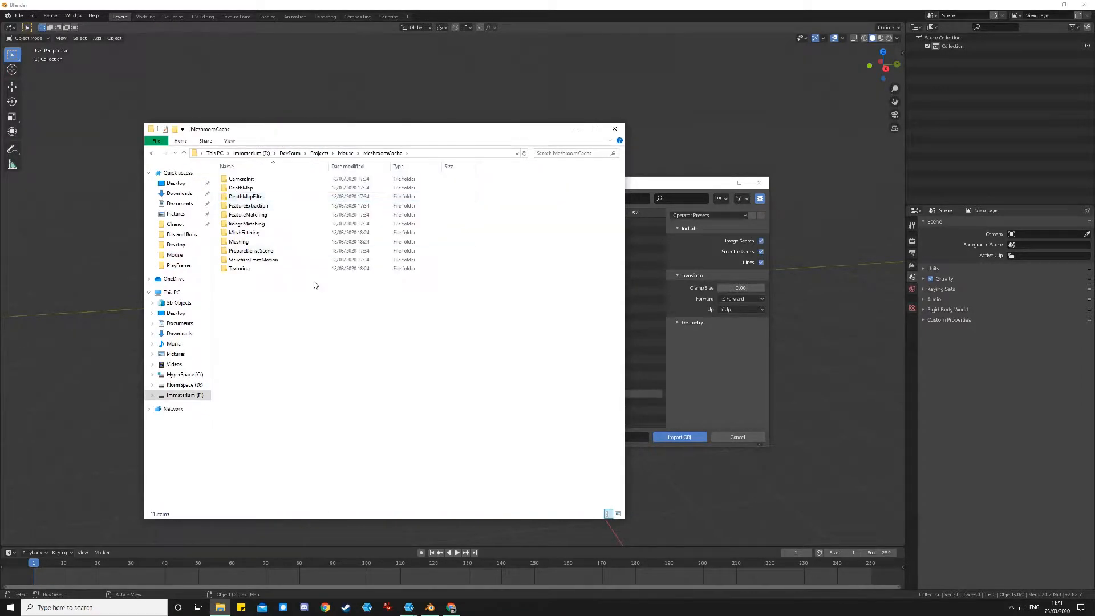
double_click(249, 270)
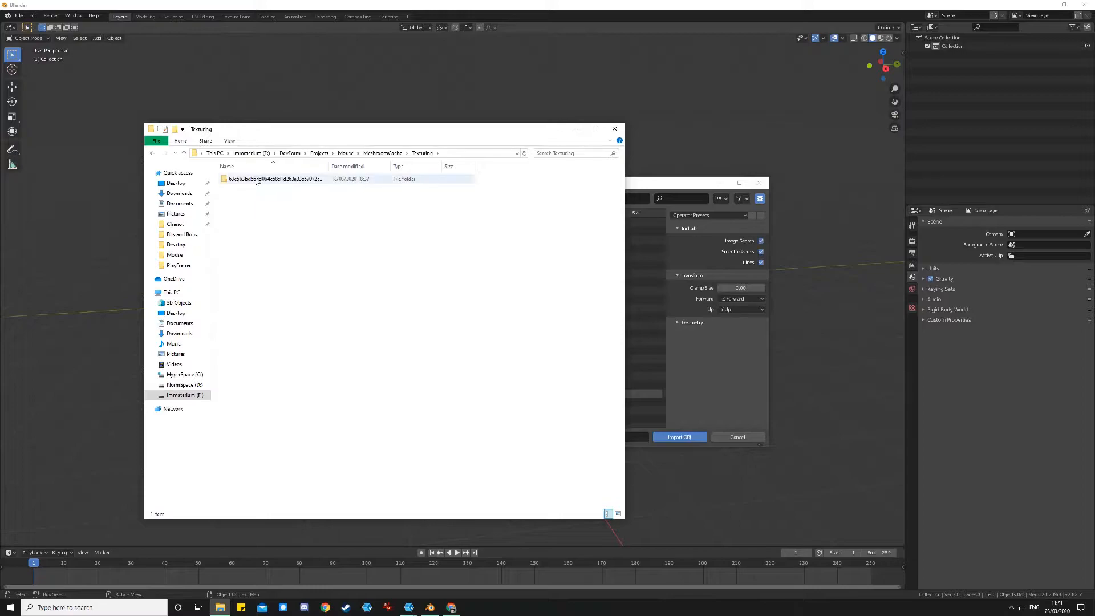
double_click(257, 179)
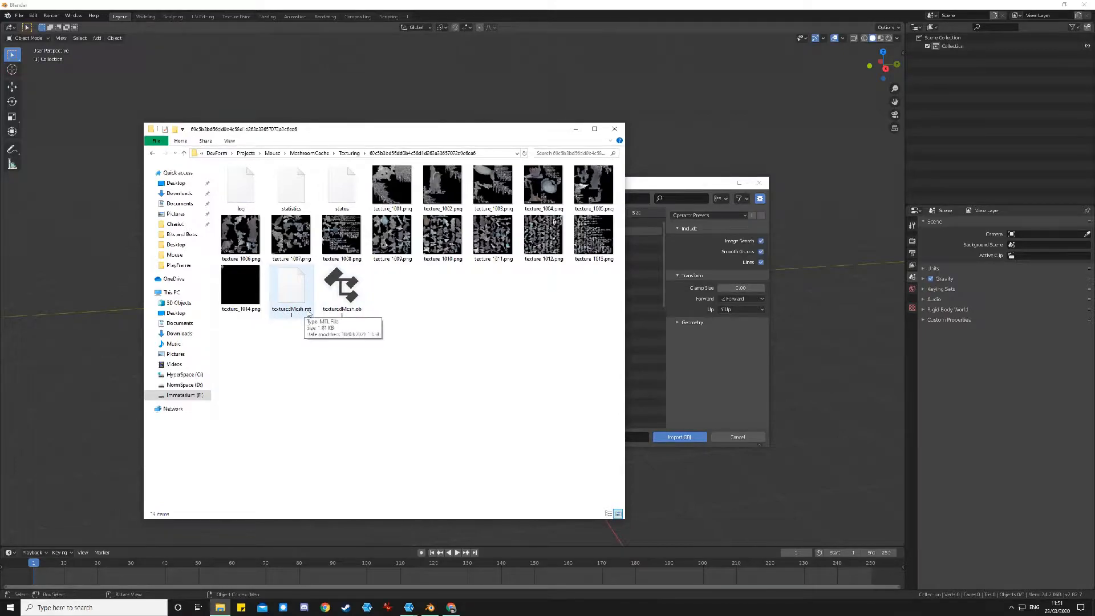
click(350, 314)
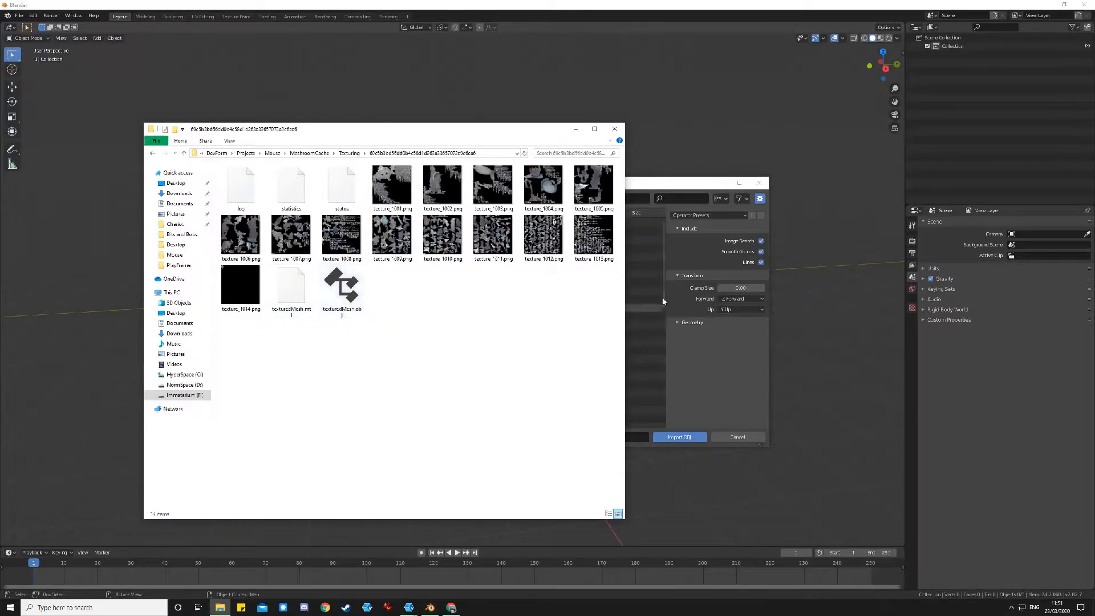
Return to Blender's OBJ import and import texturedMesh.obj from the Mouse project's MeshroomCache Texturing subfolder
click(689, 184)
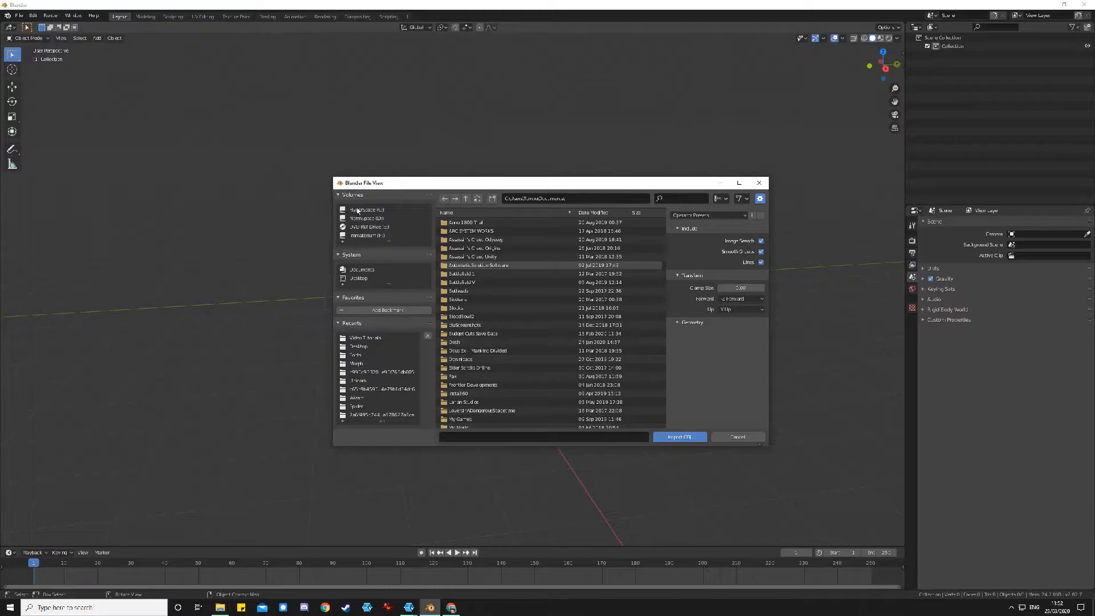
click(367, 361)
click(466, 199)
click(468, 200)
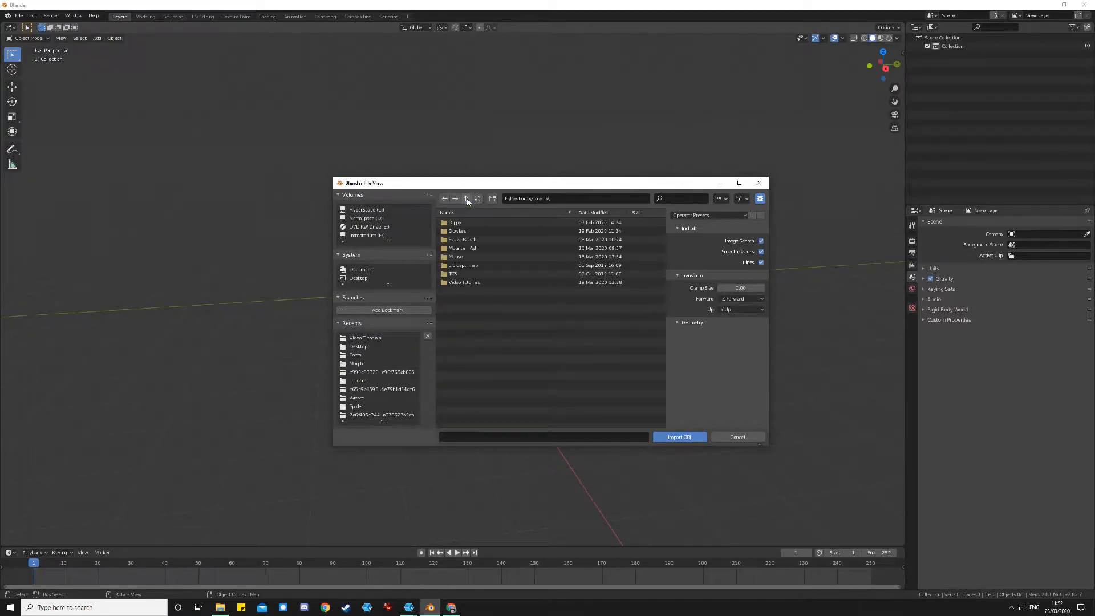
double_click(460, 257)
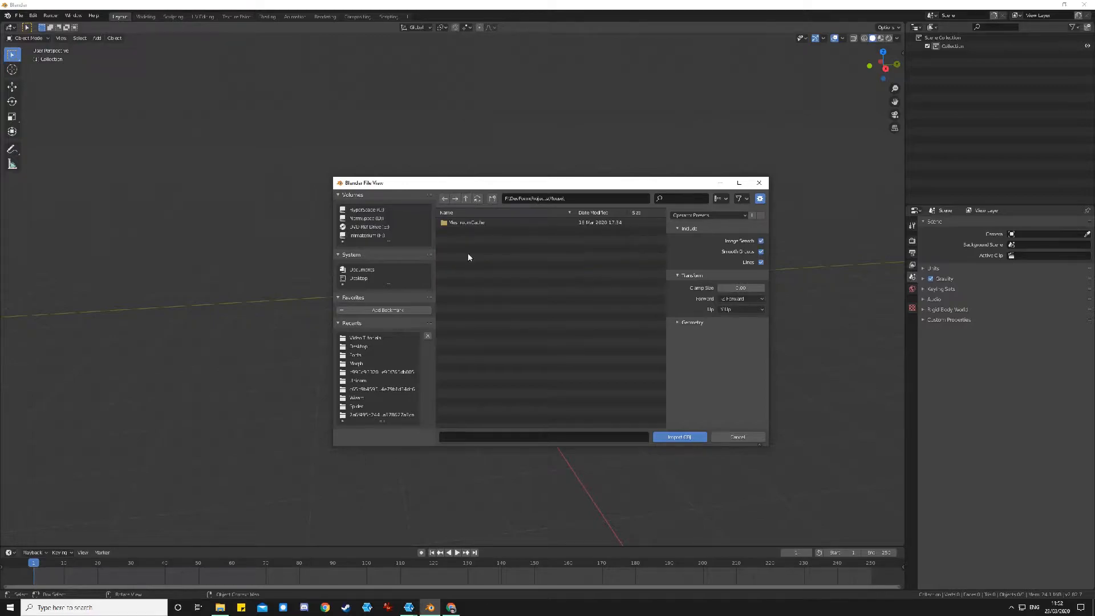
double_click(470, 222)
double_click(456, 308)
double_click(492, 226)
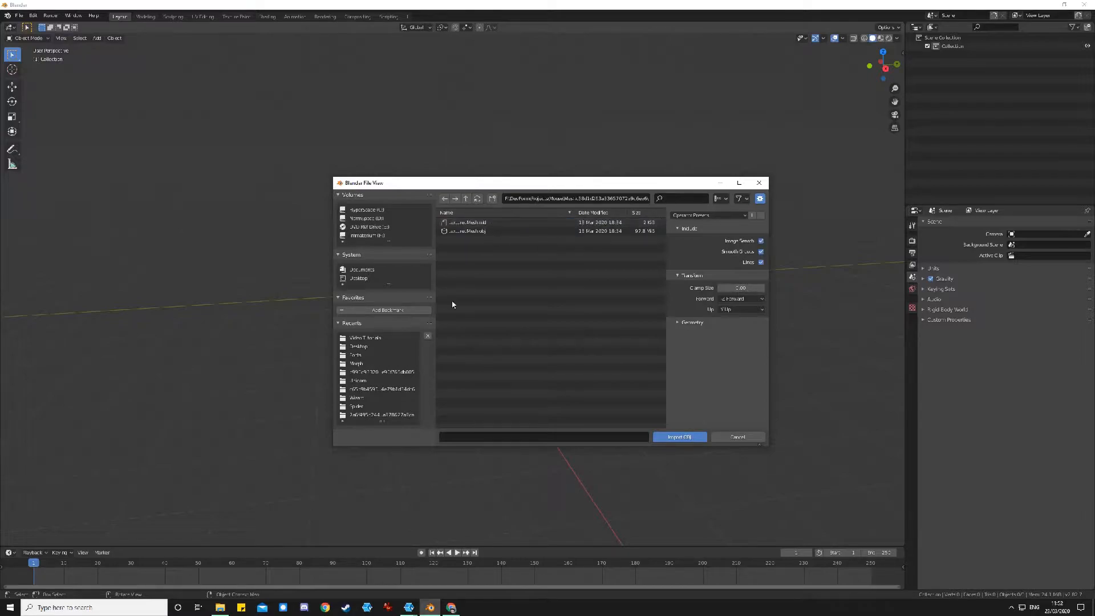
click(456, 231)
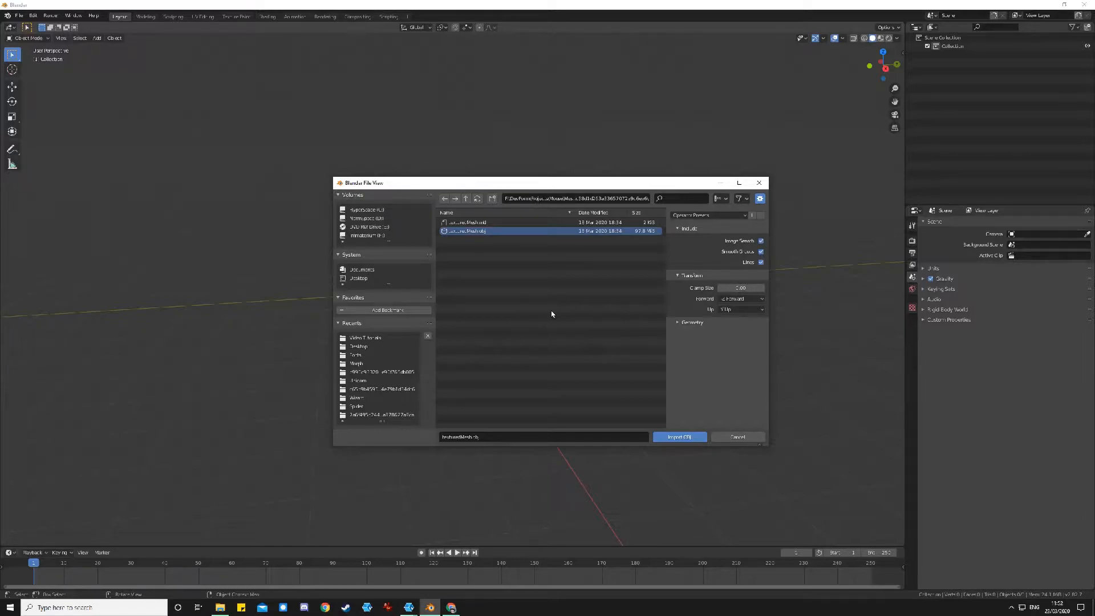
click(680, 437)
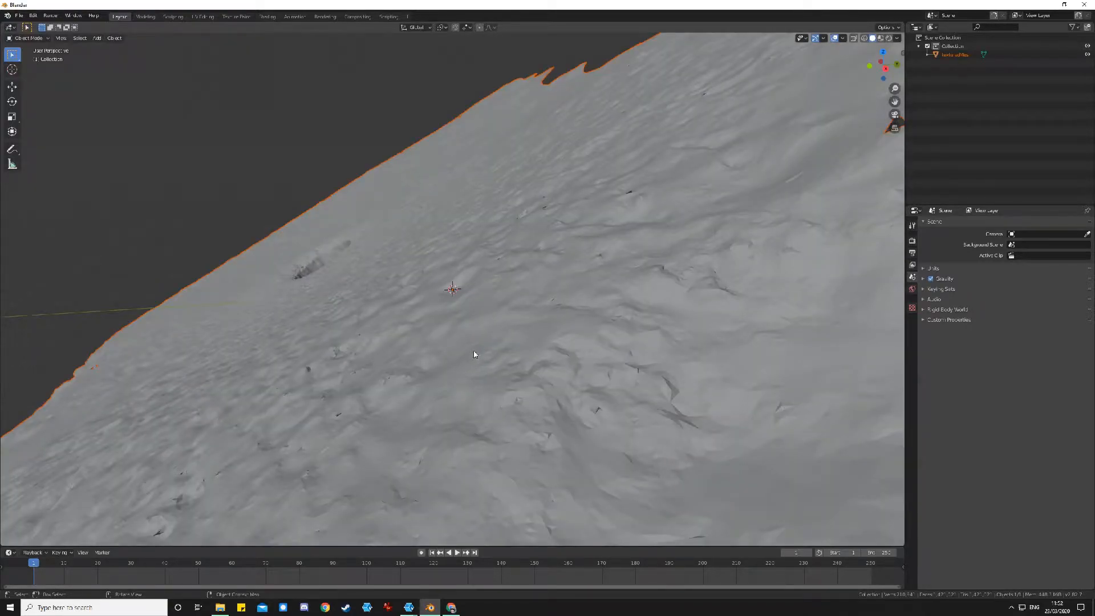
Close all Meshroom windows while keeping the Blender scene open
scroll(480, 350, down, 10)
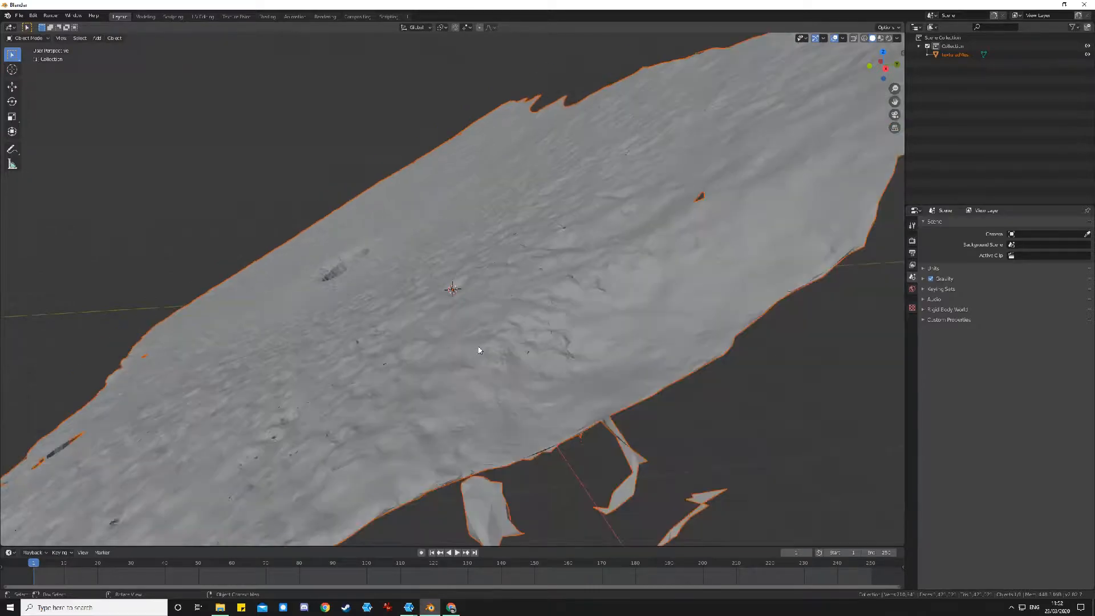
scroll(478, 348, down, 2)
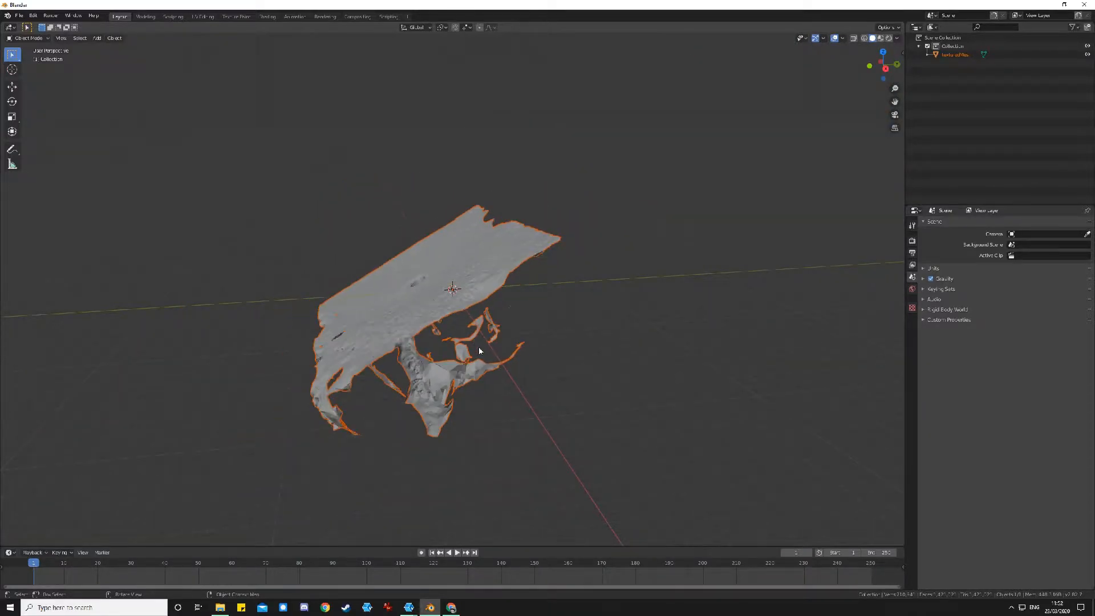
middle_drag(556, 344, 523, 391)
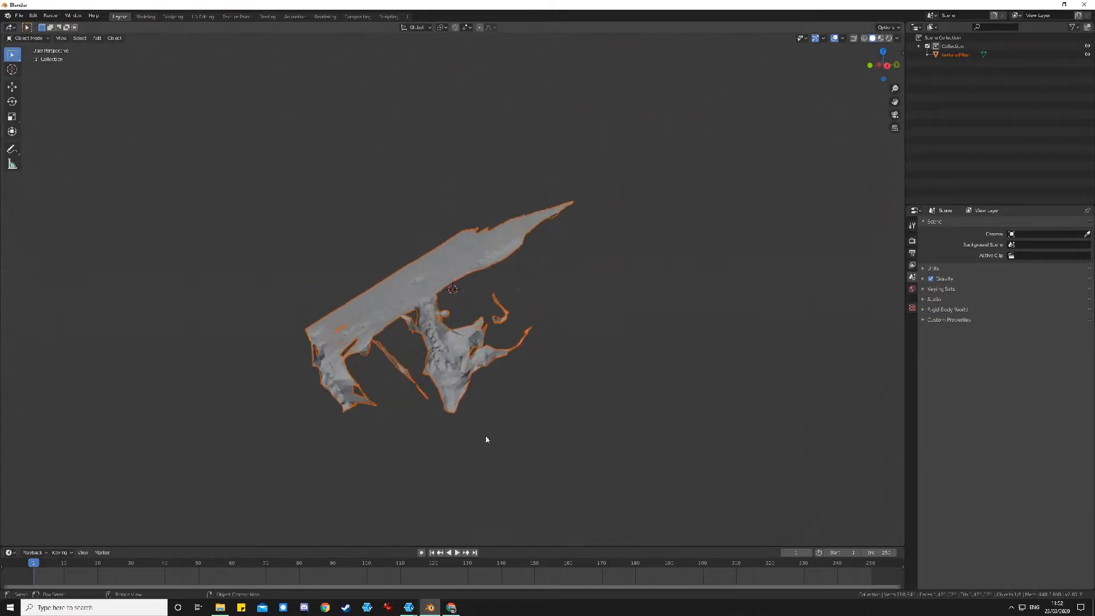
right_click(402, 606)
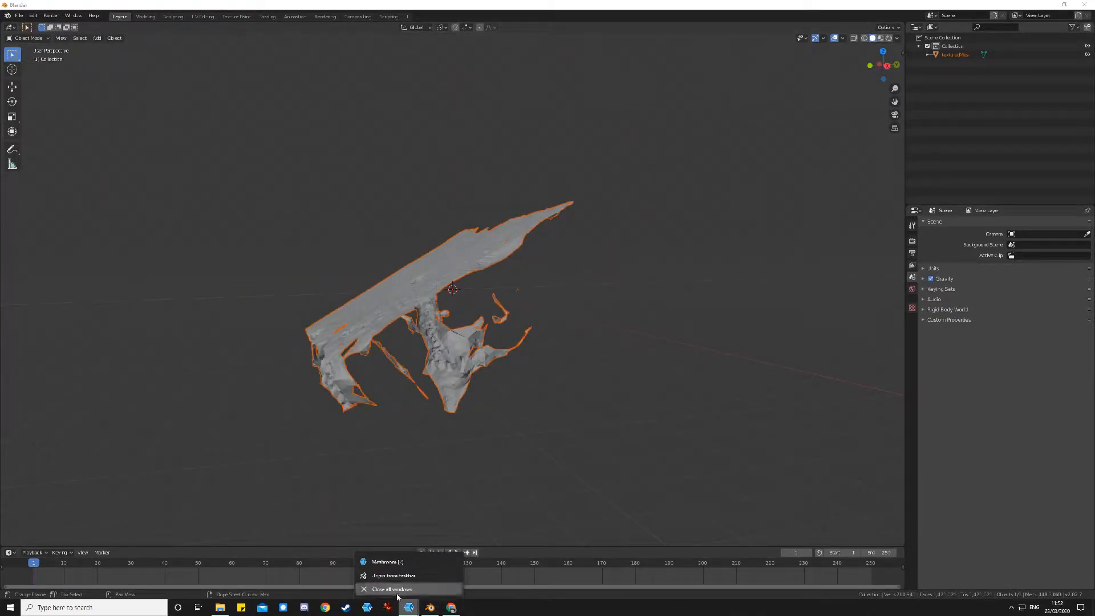
click(396, 592)
Rotate the imported mesh roughly half a turn in front view so the ground's underside faces down
middle_drag(675, 406, 633, 423)
scroll(454, 370, up, 6)
middle_drag(453, 371, 435, 416)
scroll(459, 342, down, 4)
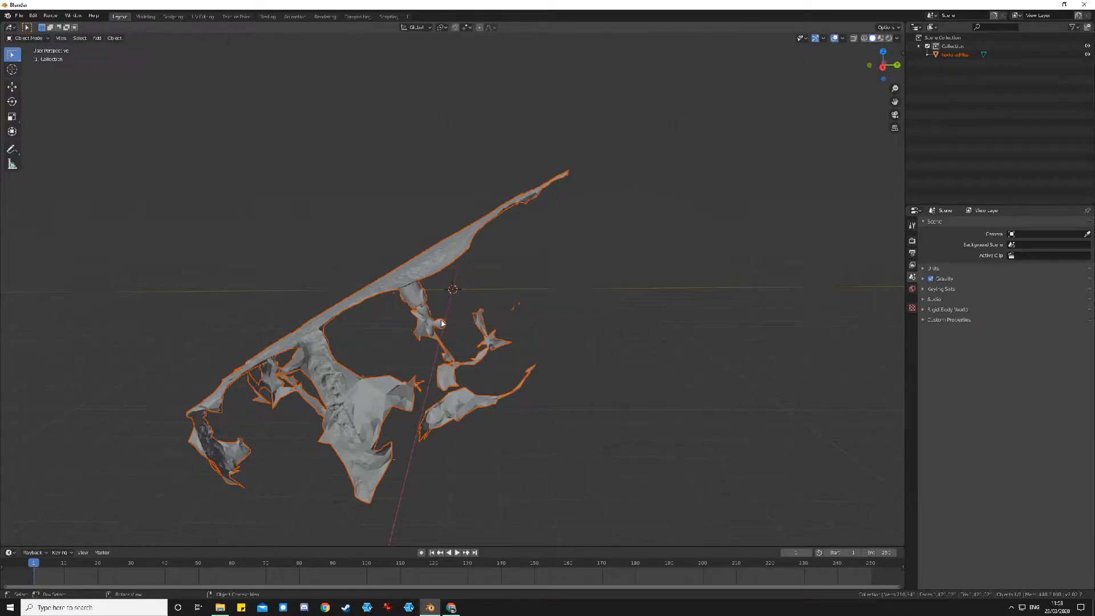
key(KP_1)
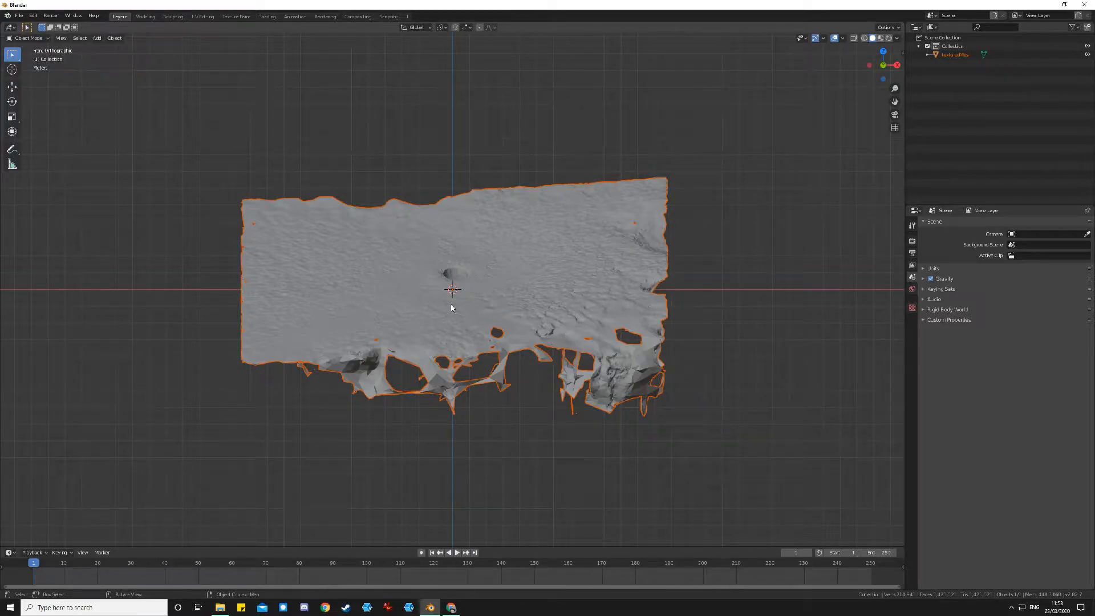
click(513, 262)
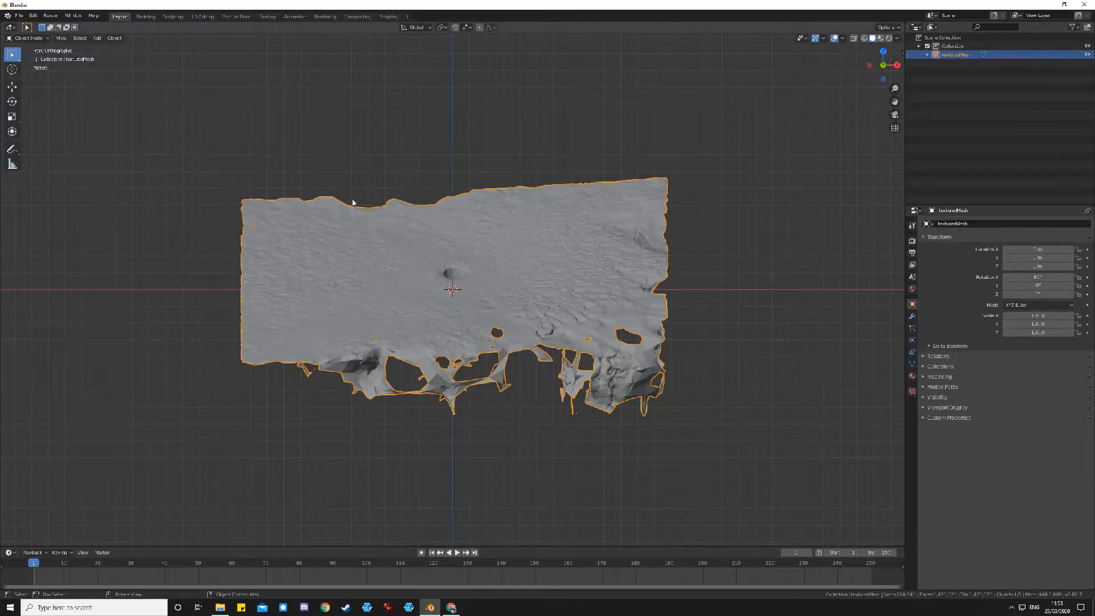
key(r)
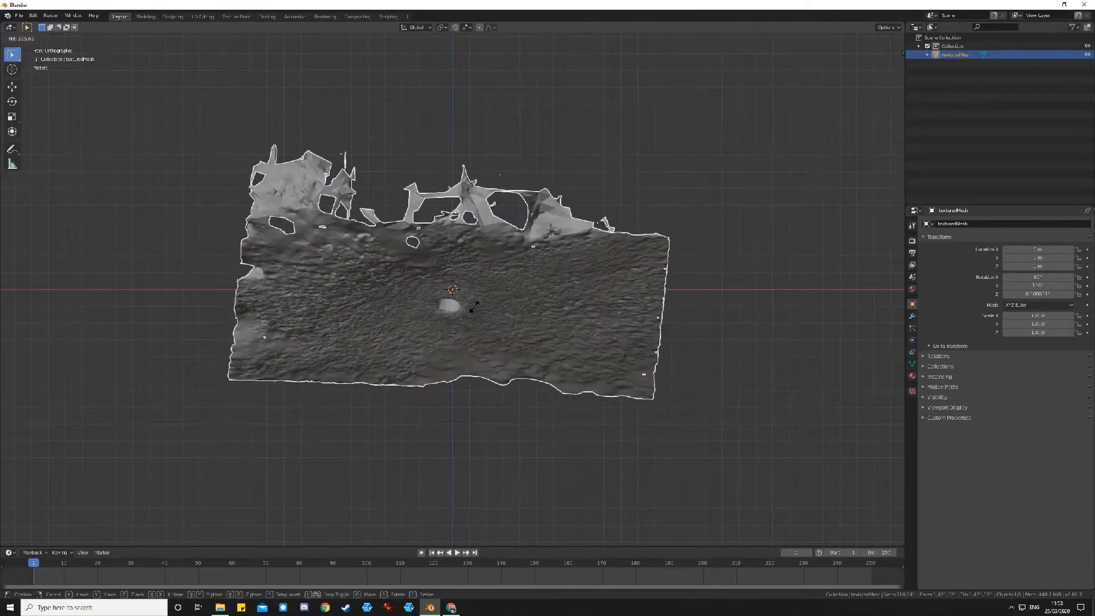
click(474, 306)
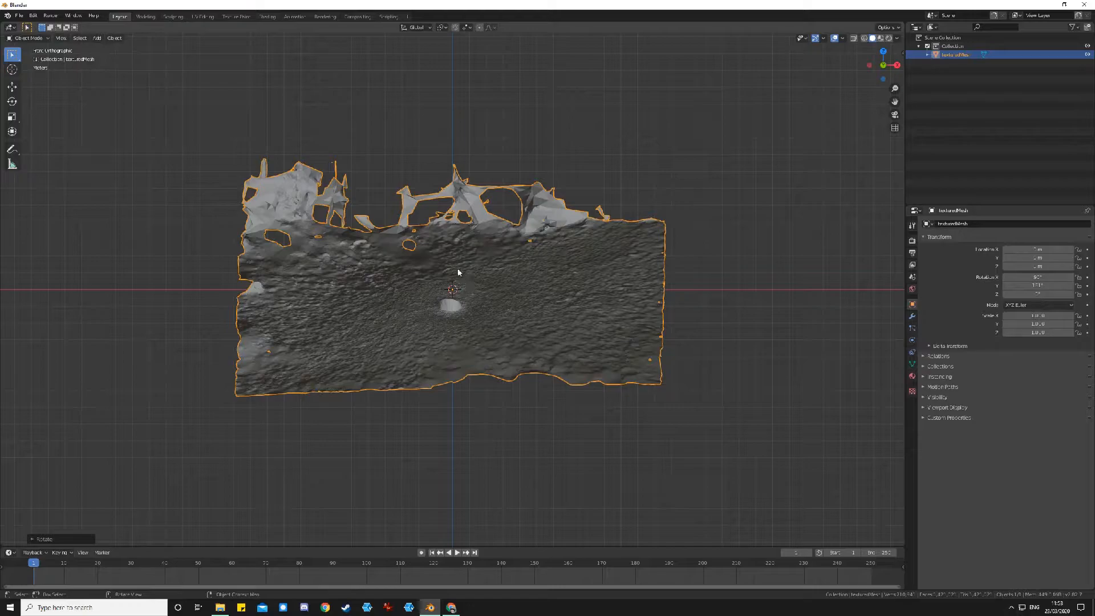
Free-rotate the mesh until its ground surface lies level, and raise it so the ground rests on the X axis
key(r)
key(r)
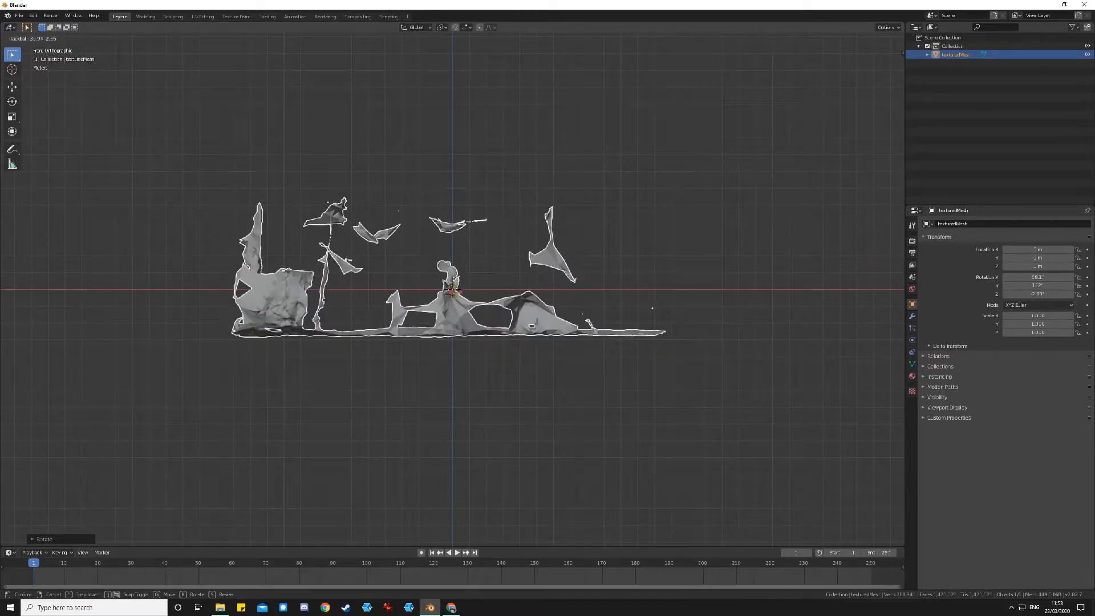
click(457, 292)
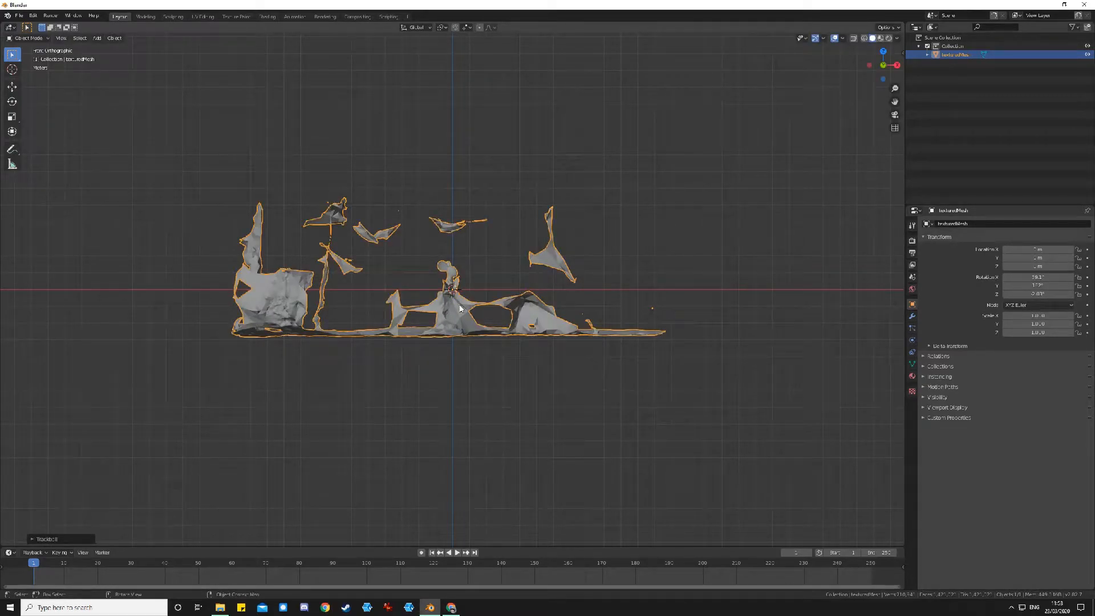
key(g)
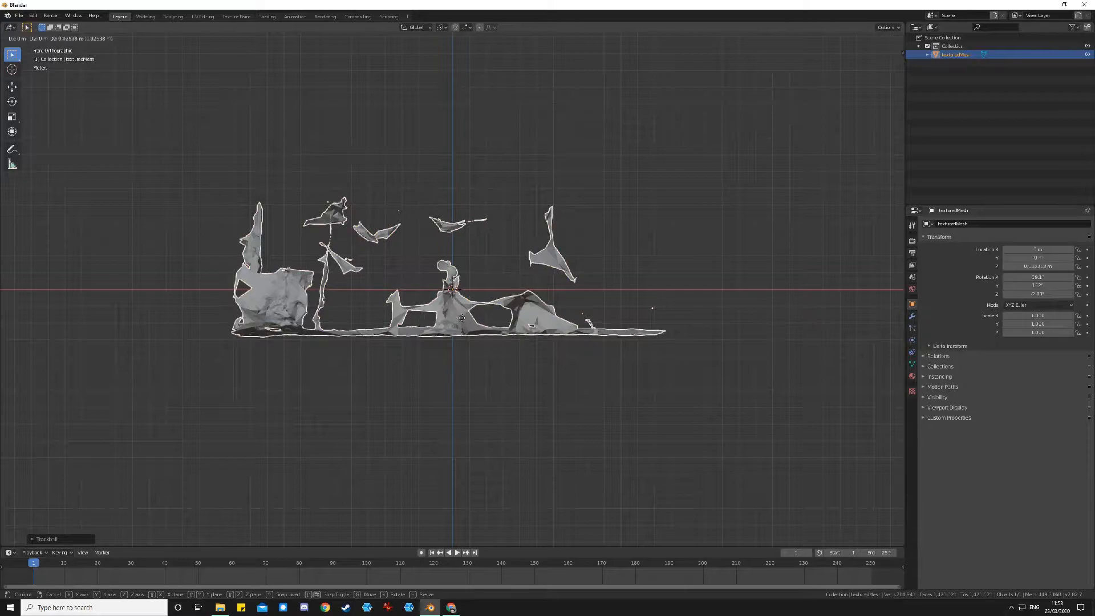
click(456, 294)
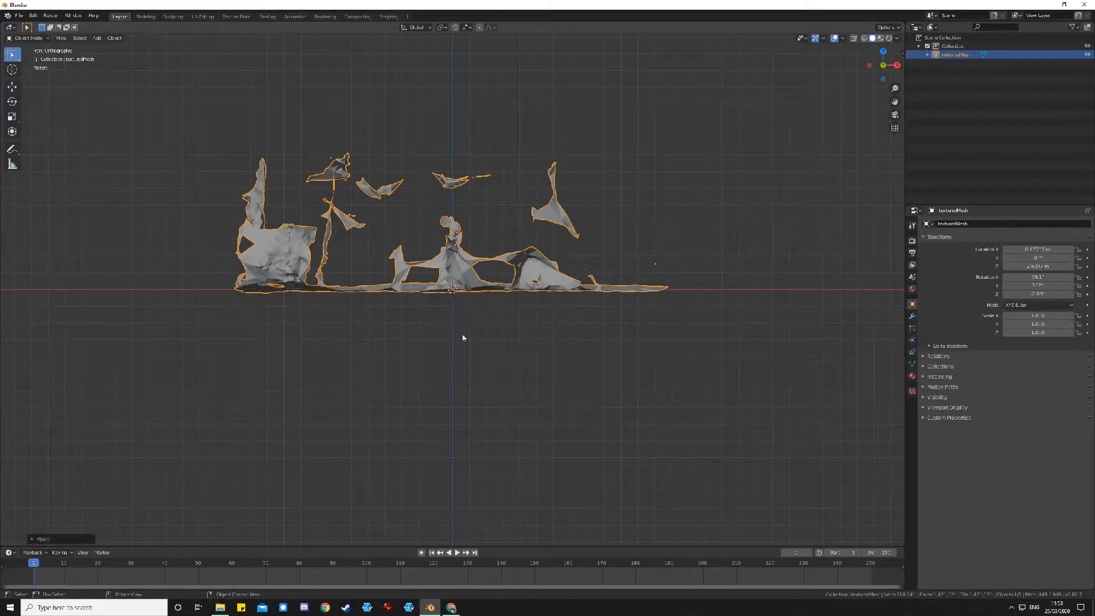
Move the mesh in top view so that the mouse sculpture is centred on the world origin
key(KP_7)
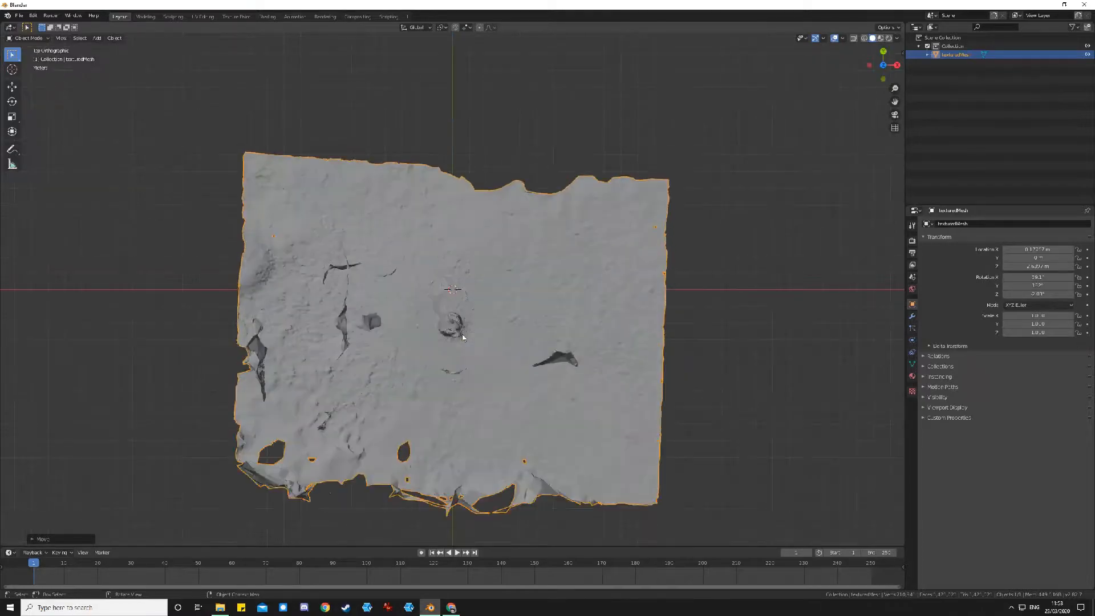
scroll(470, 334, up, 4)
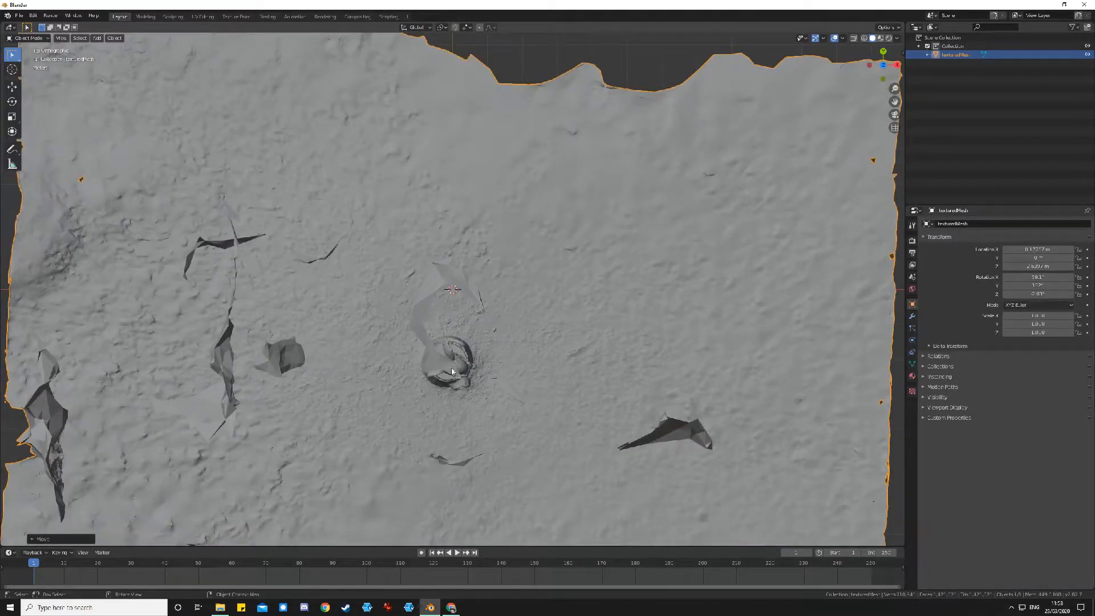
key(g)
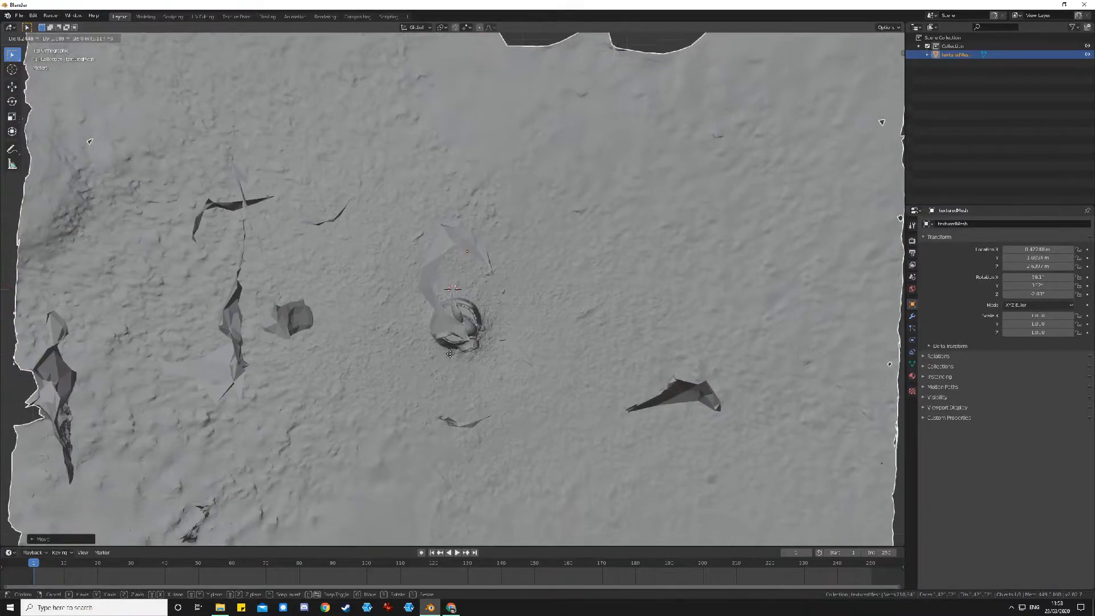
click(445, 322)
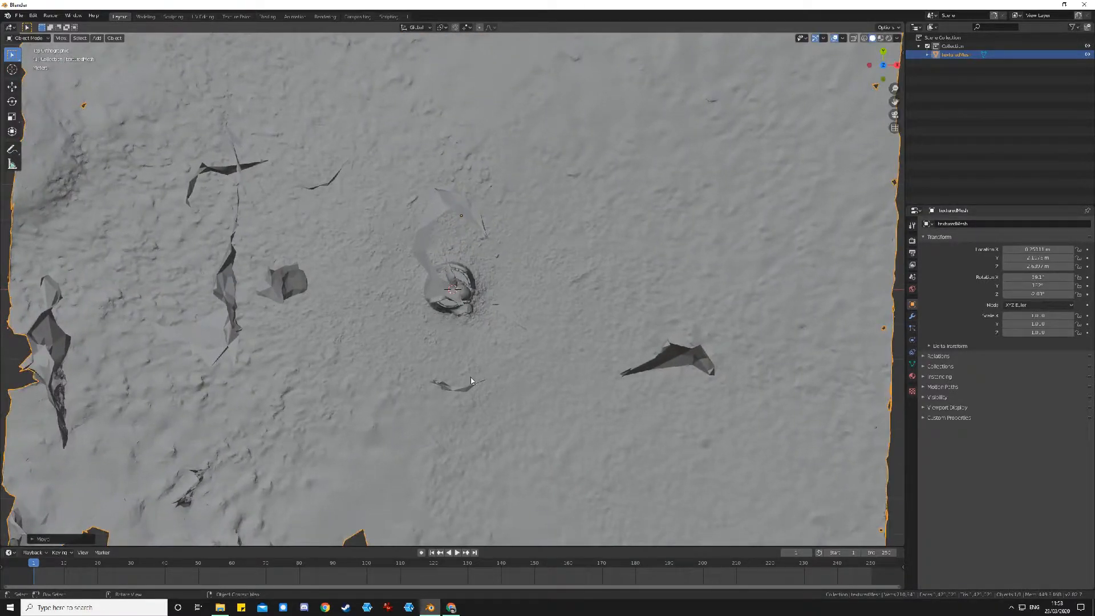
Check the sculpture's placement and the ground's levelness in front, top and perspective views with the mesh deselected
key(KP_1)
key(KP_7)
key(KP_1)
key(KP_7)
scroll(650, 303, down, 5)
click(743, 300)
scroll(507, 367, up, 5)
middle_drag(508, 367, 609, 320)
scroll(608, 319, down, 5)
middle_drag(531, 253, 515, 245)
middle_drag(469, 196, 473, 192)
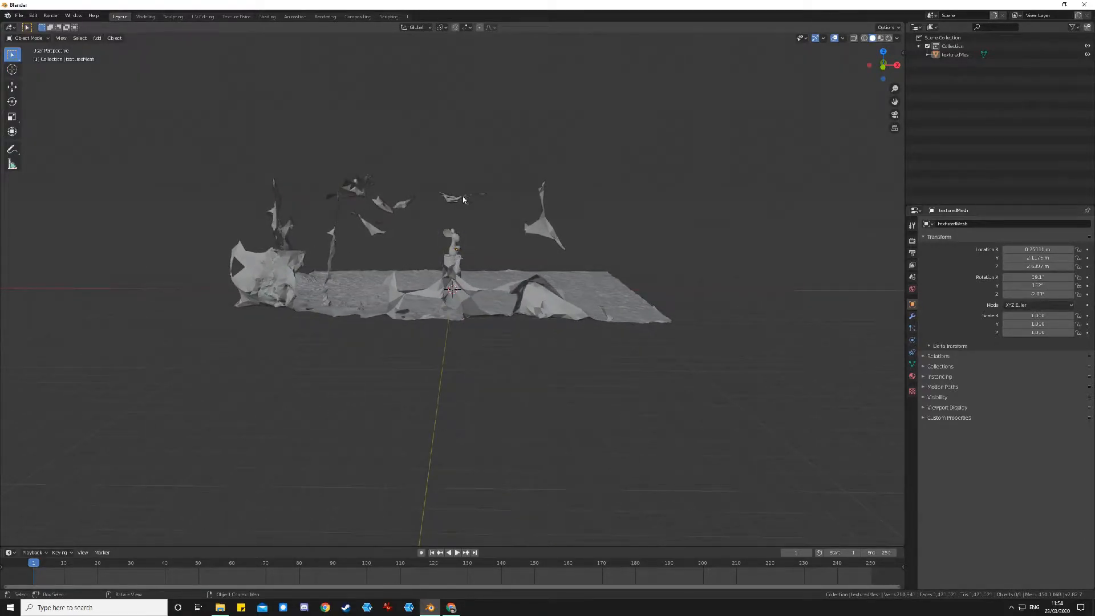
Enter Edit Mode on the textured mesh and deselect all of its vertices
click(463, 290)
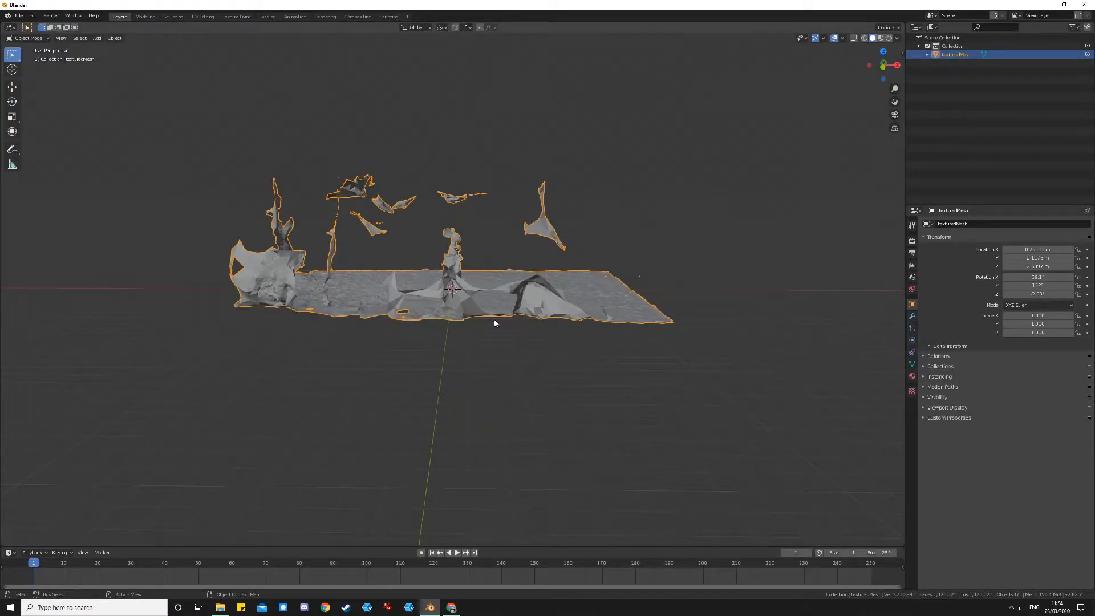
key(Tab)
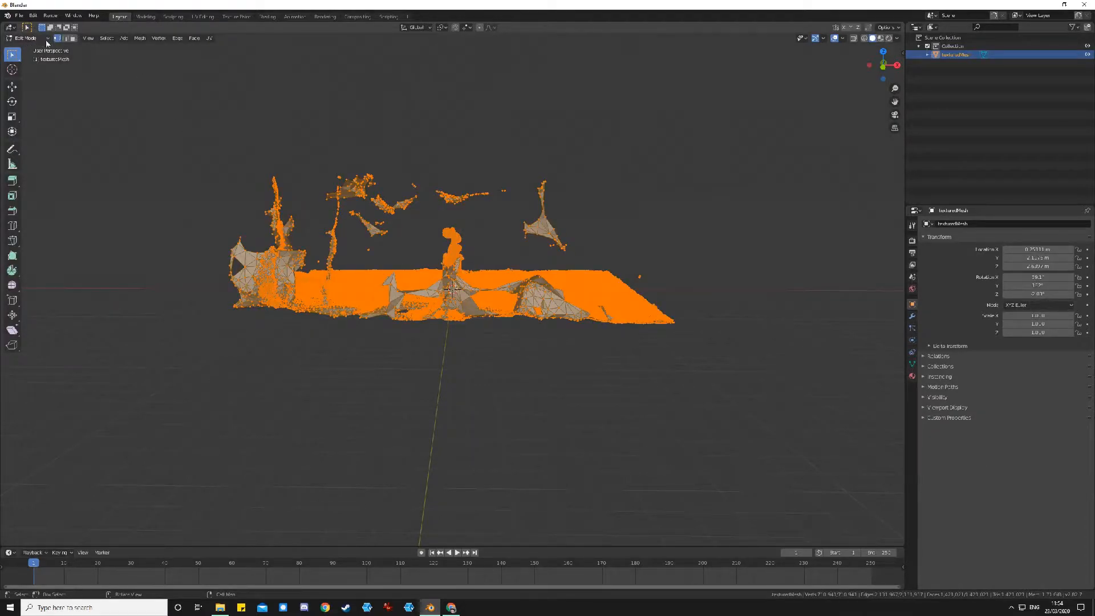
click(48, 39)
key(alt+a)
Box-select the visible vertices of the loose fragments floating above the sculpture
scroll(491, 188, up, 6)
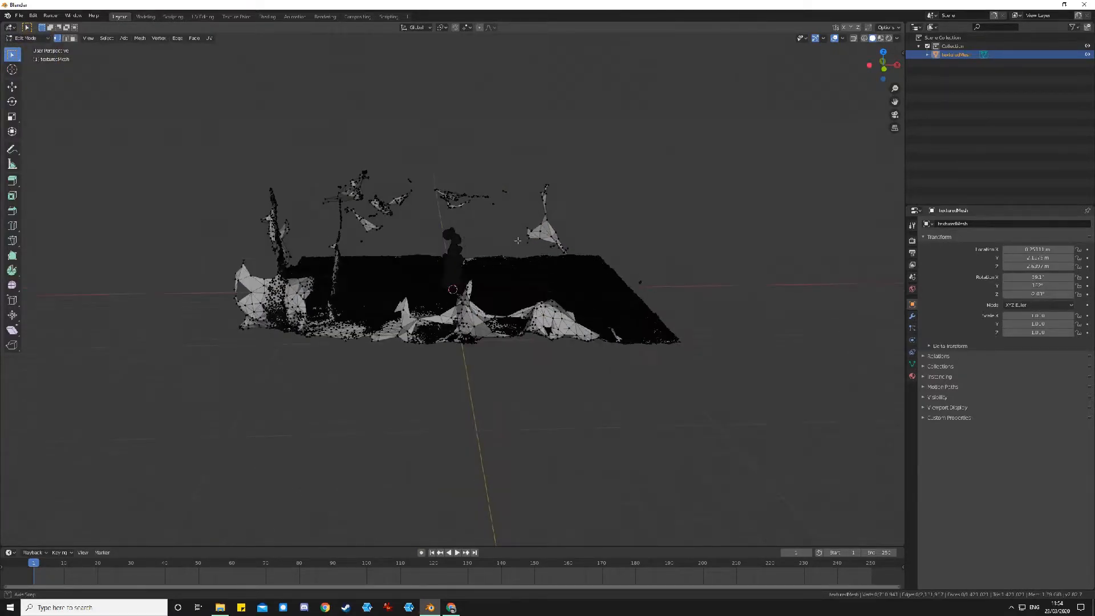
scroll(500, 245, down, 10)
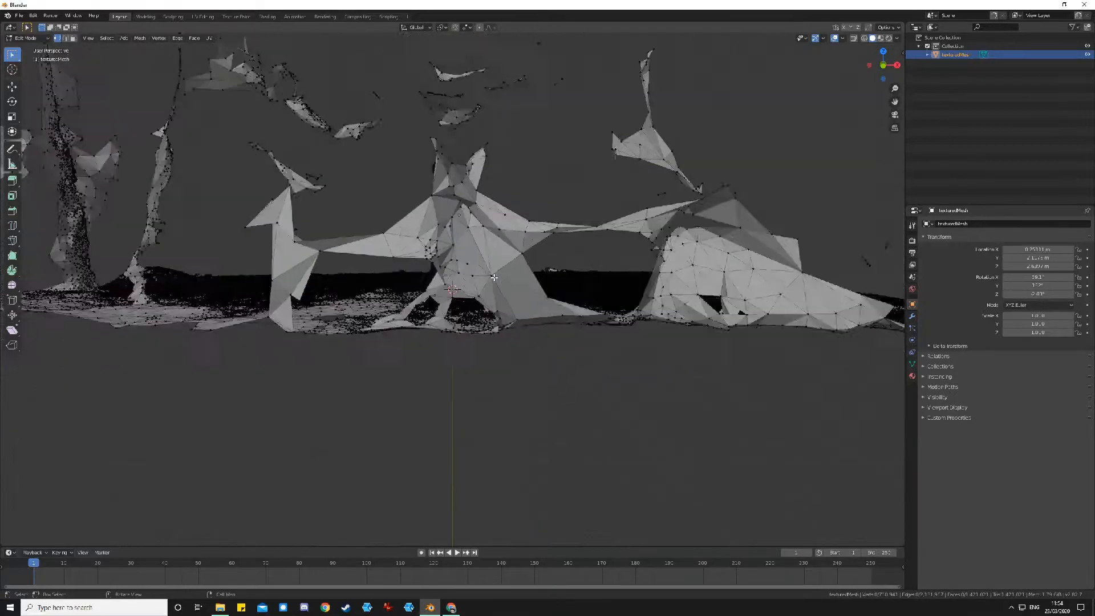
scroll(493, 232, up, 3)
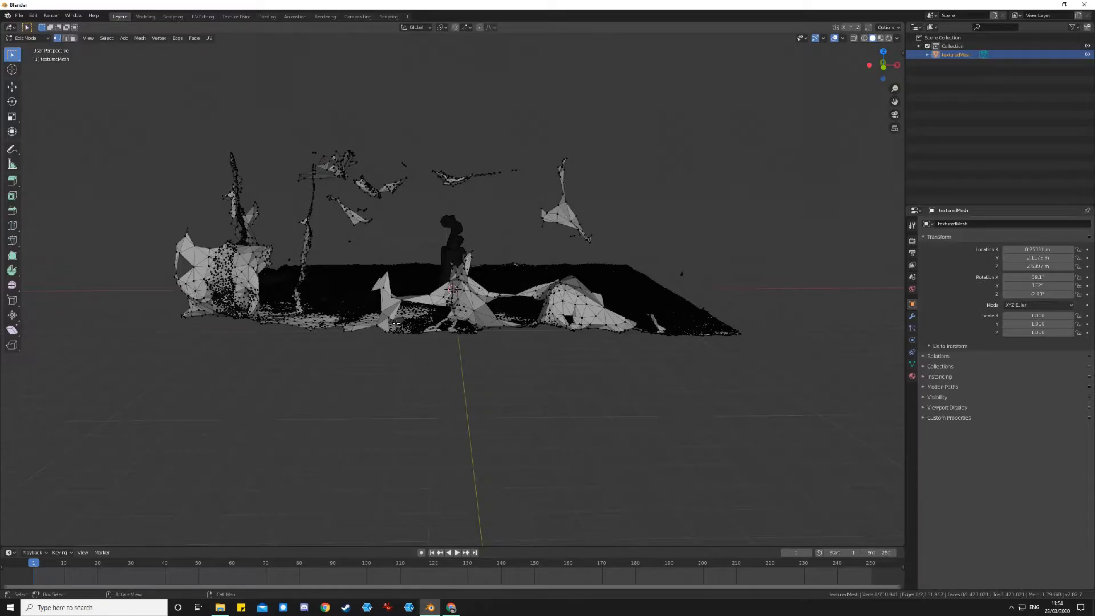
scroll(396, 324, up, 1)
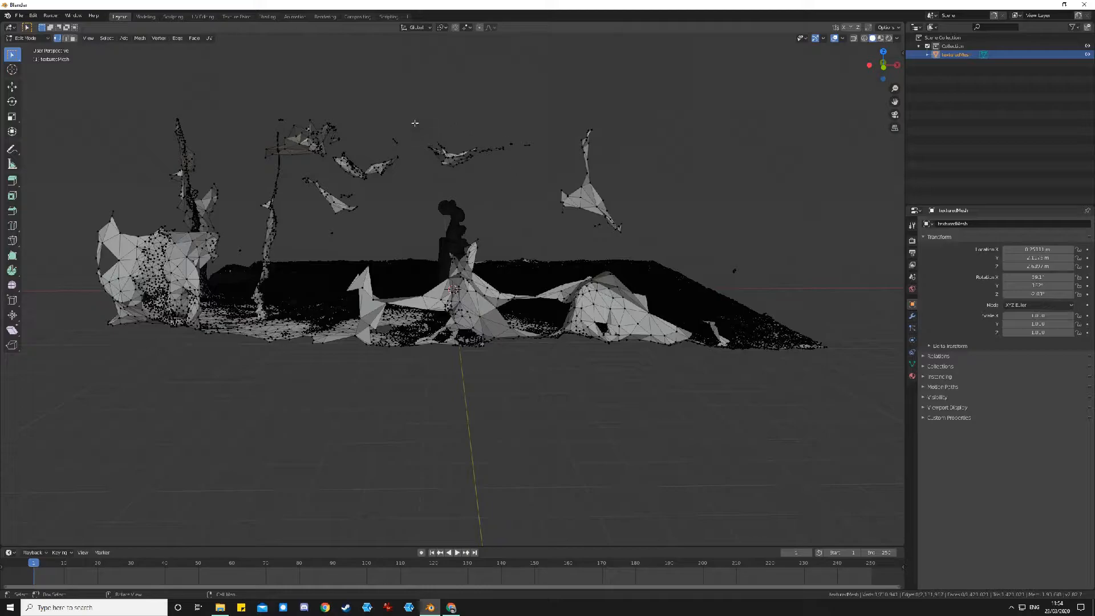
key(b)
drag(406, 113, 563, 180)
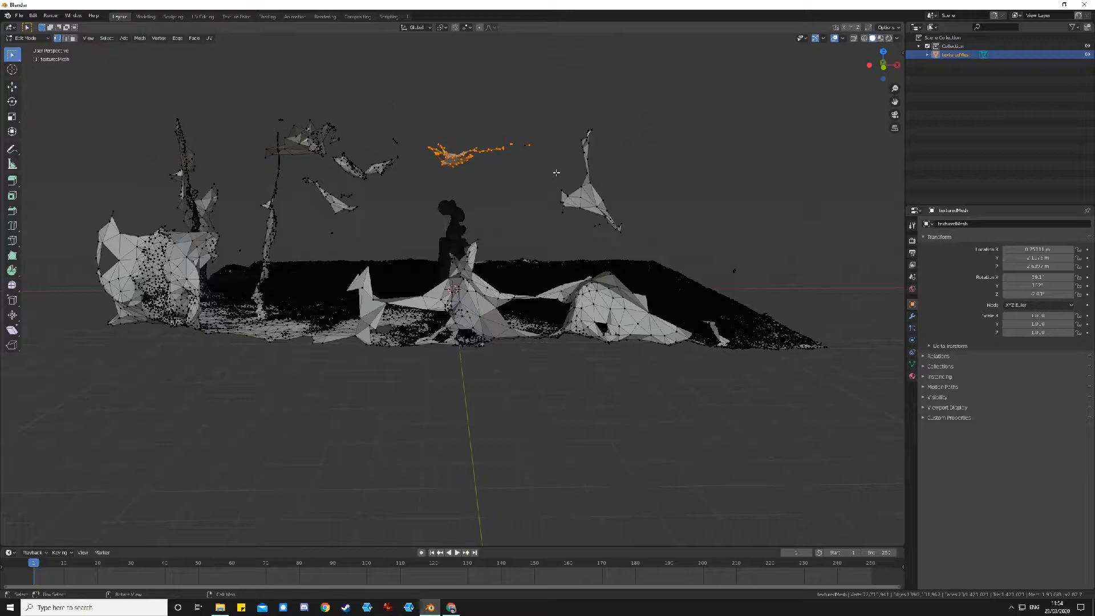
middle_drag(563, 203, 560, 196)
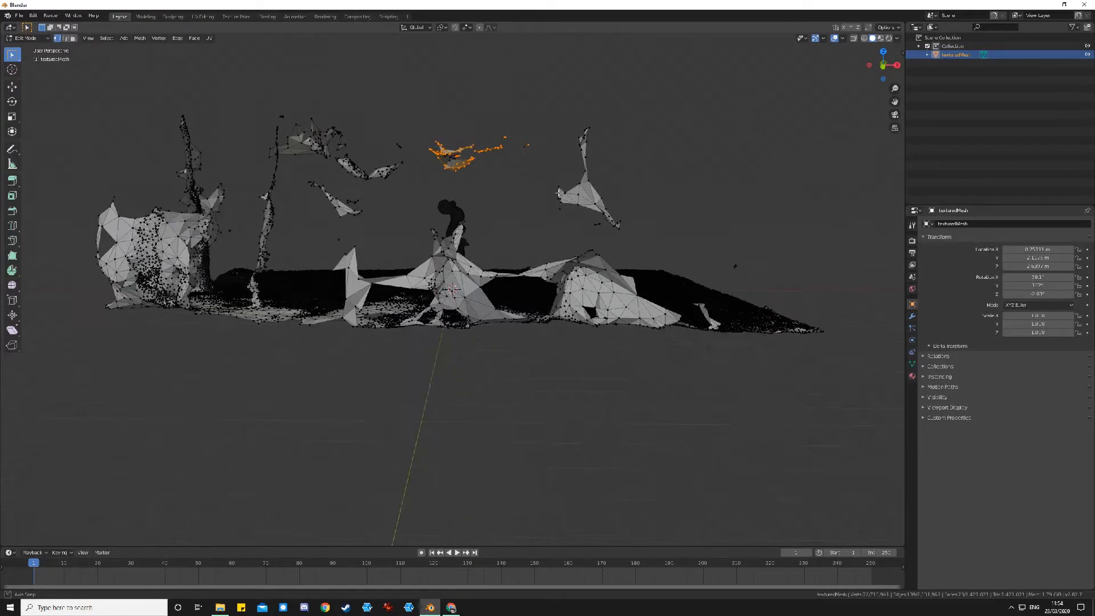
Turn on X-ray, select the loose fragments floating above the sculpture through their full depth, and delete their vertices
click(853, 38)
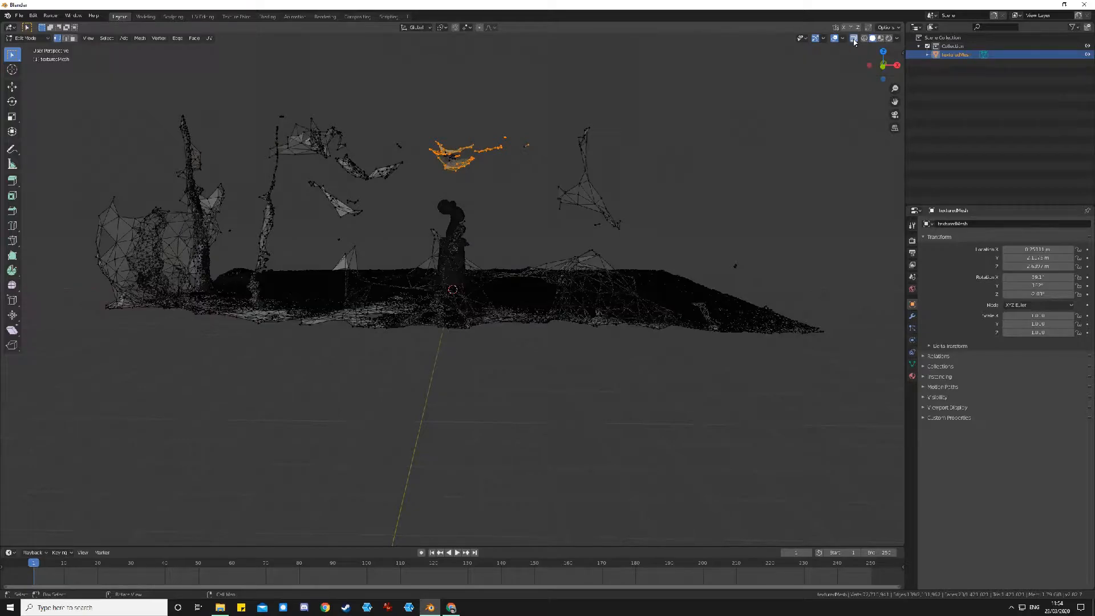
key(b)
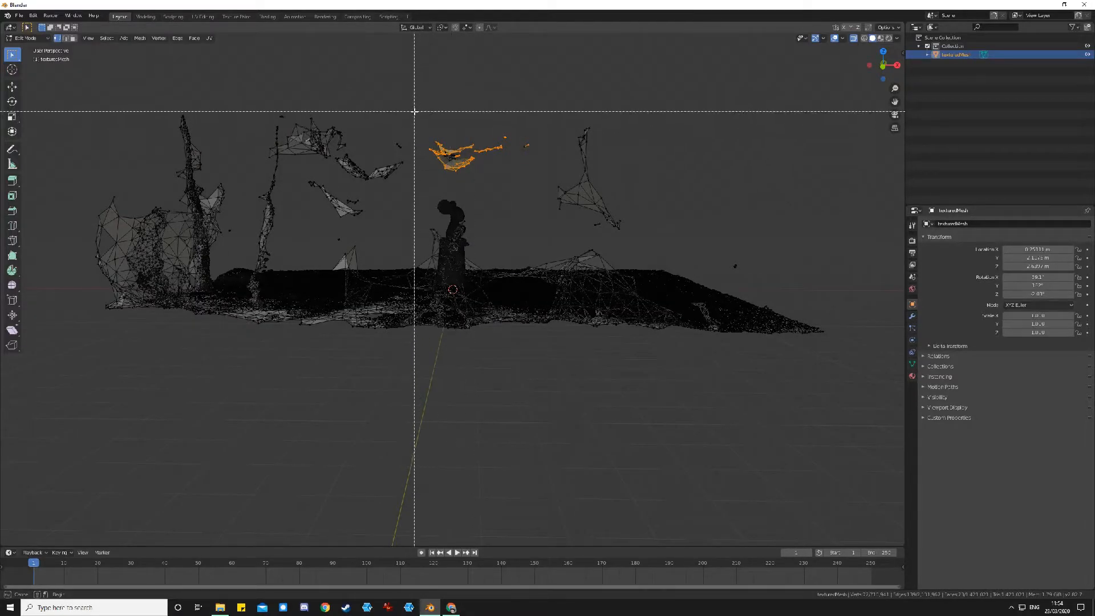
drag(414, 115, 544, 184)
key(c)
scroll(463, 134, down, 5)
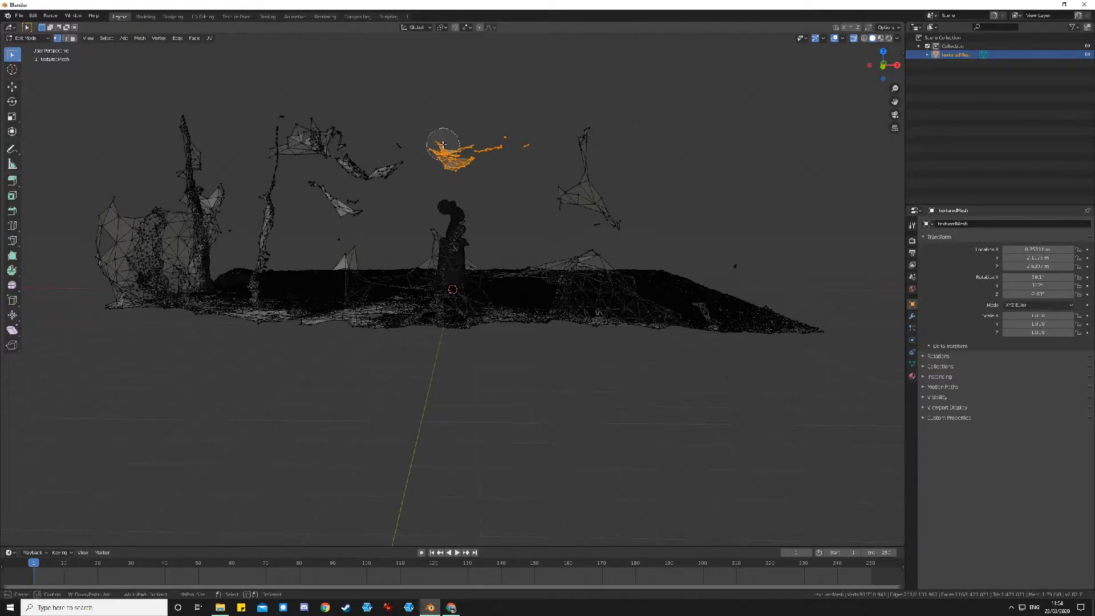
key(Escape)
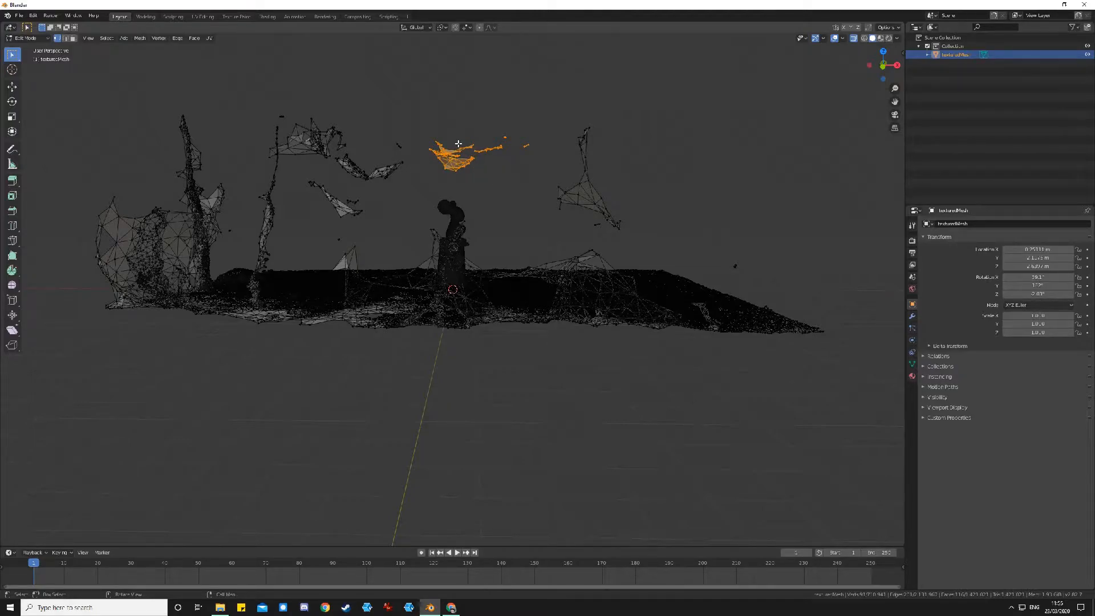
key(x)
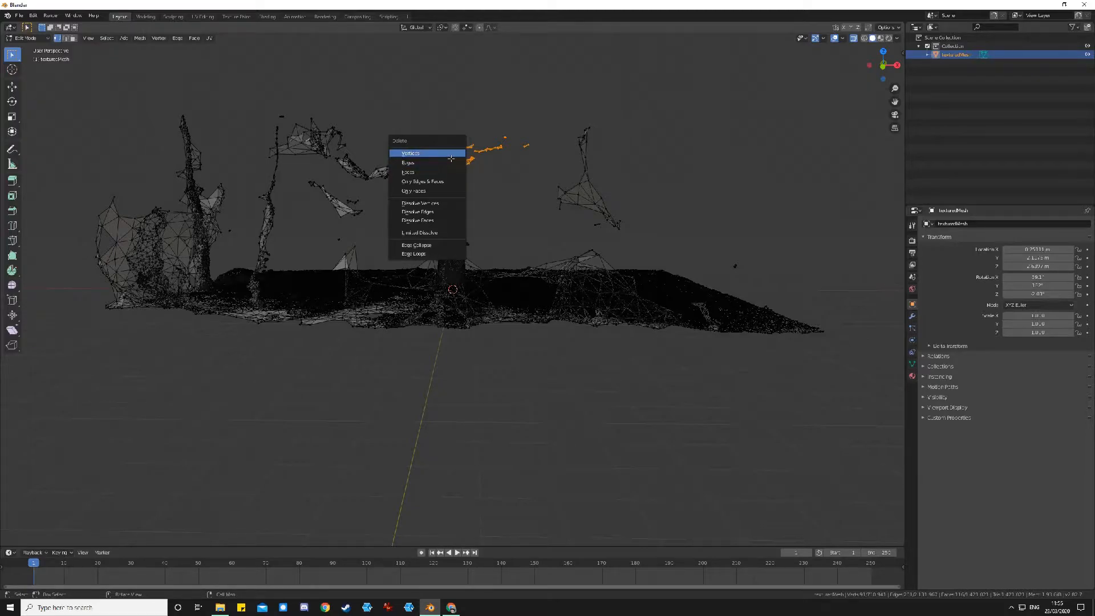
click(451, 158)
In top view, circle-select the mouse sculpture together with a round patch of ground around its base
middle_drag(447, 196, 441, 270)
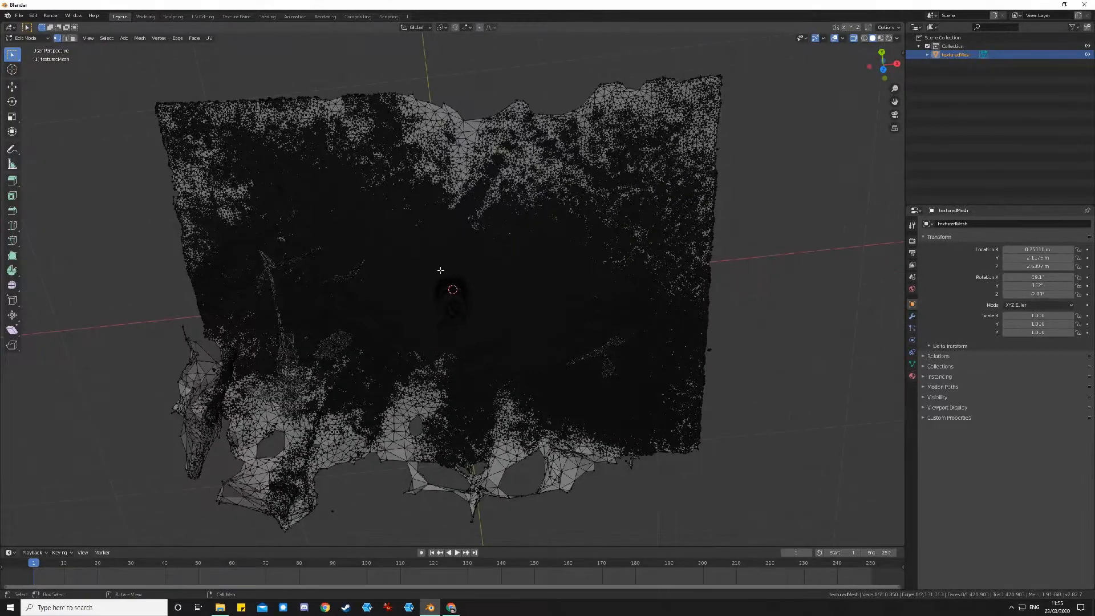
key(KP_7)
scroll(489, 354, up, 10)
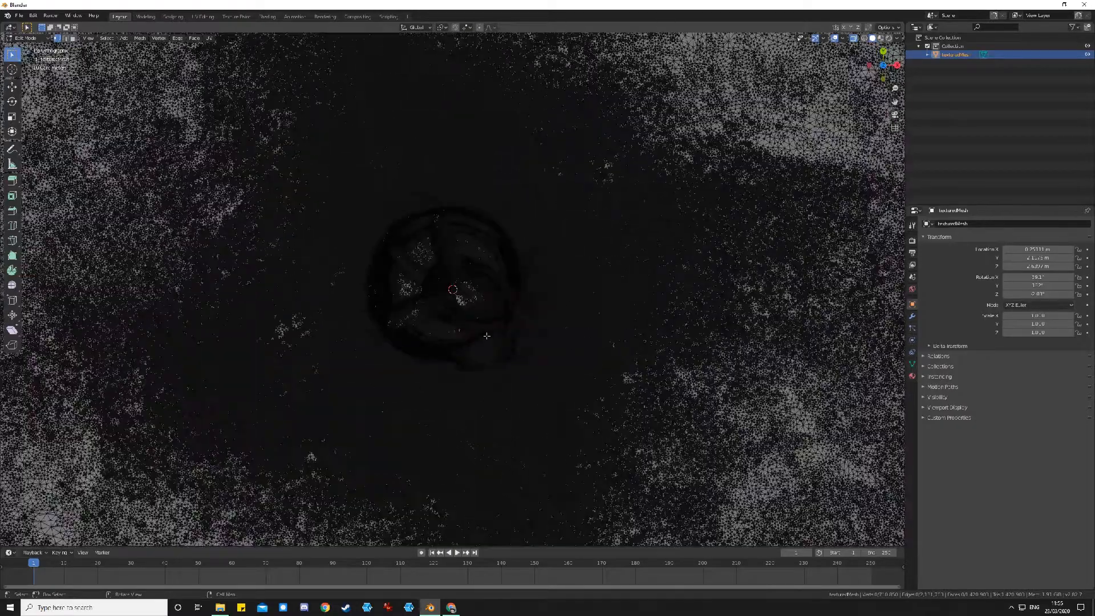
scroll(498, 362, down, 3)
scroll(514, 402, up, 1)
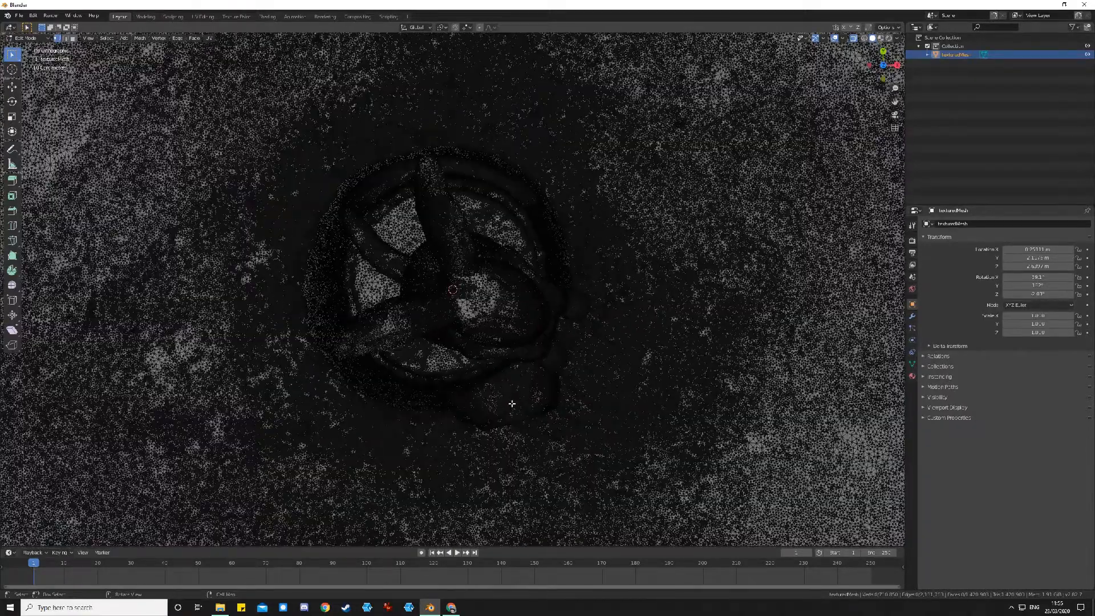
scroll(507, 388, down, 2)
key(c)
scroll(458, 301, down, 10)
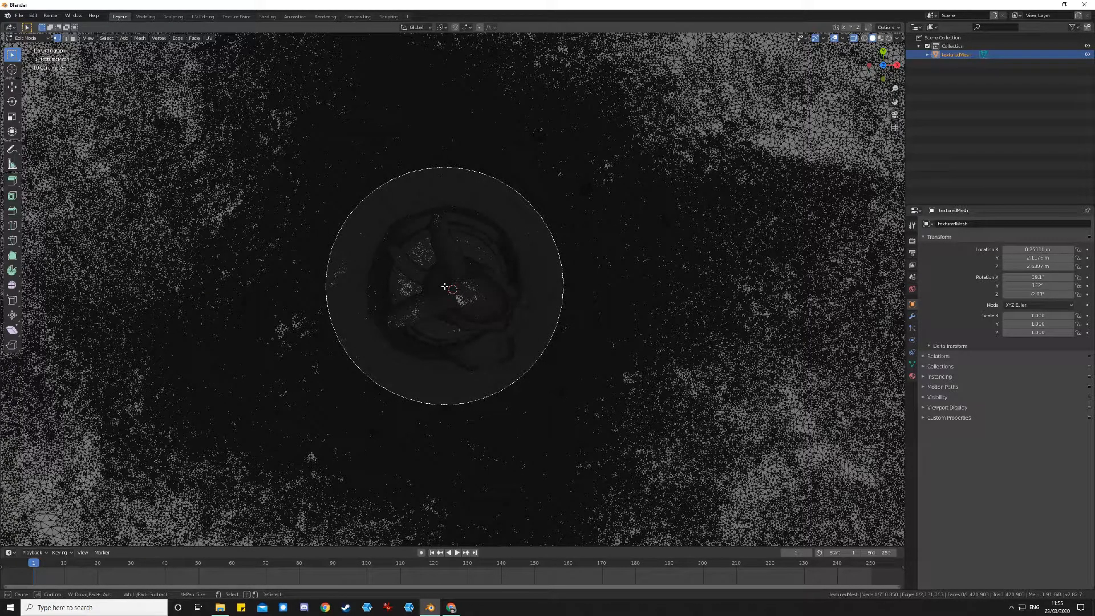
click(445, 286)
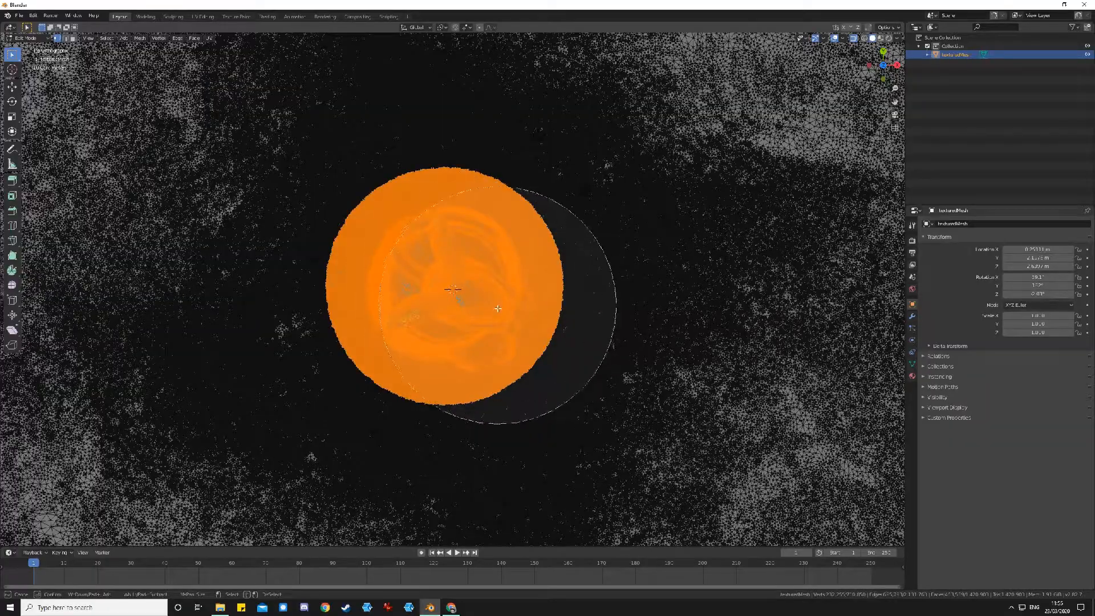
right_click(695, 406)
Invert the selection and delete the vertices of all the surrounding ground and stray geometry
middle_drag(648, 435, 505, 374)
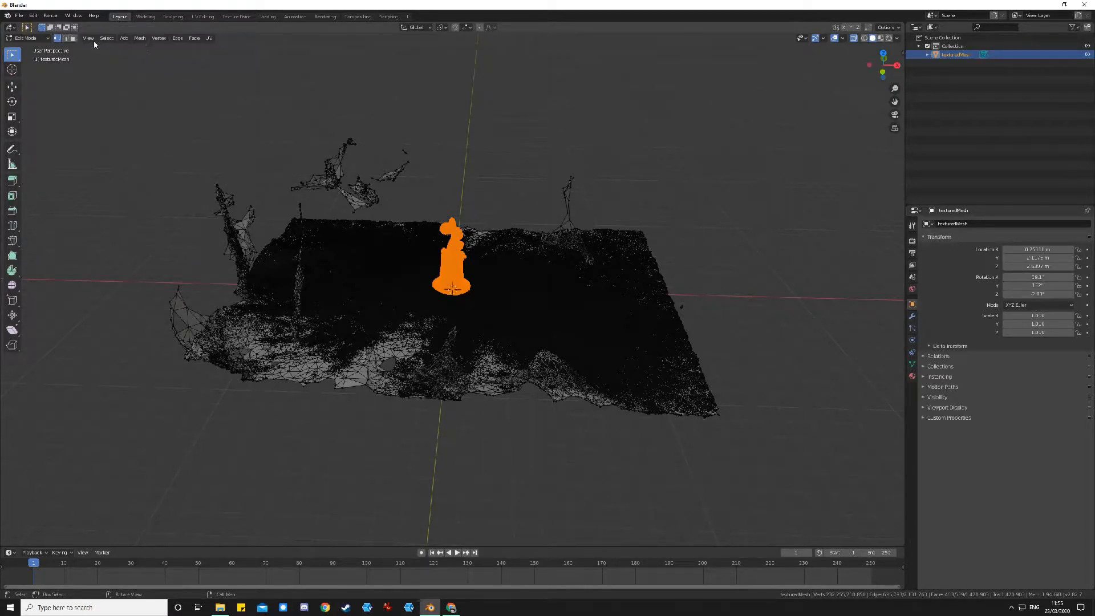
click(178, 38)
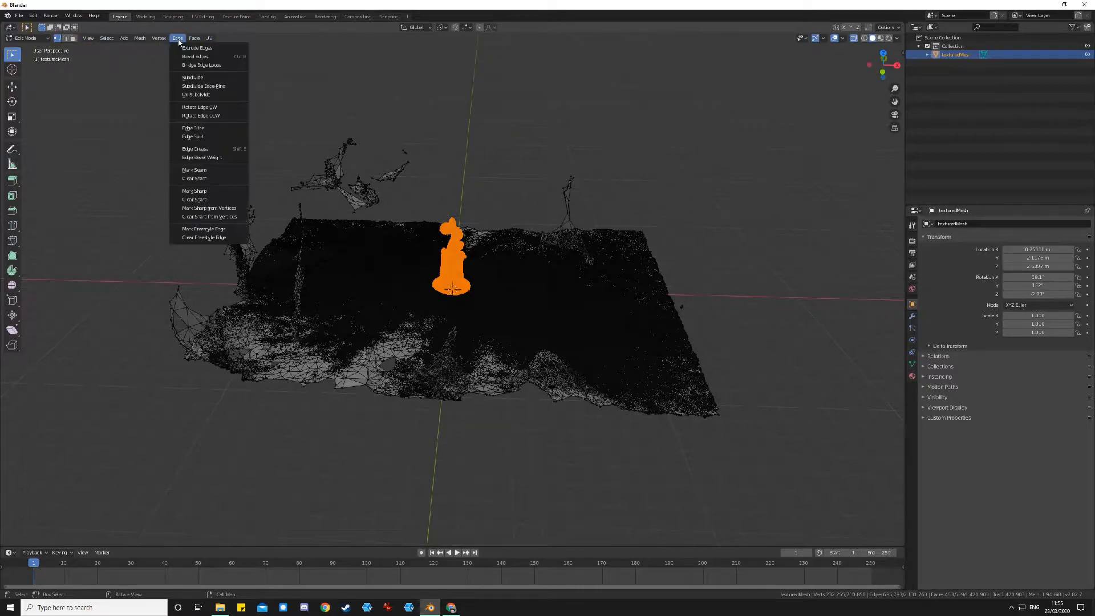
mouse_move(195, 39)
mouse_move(107, 39)
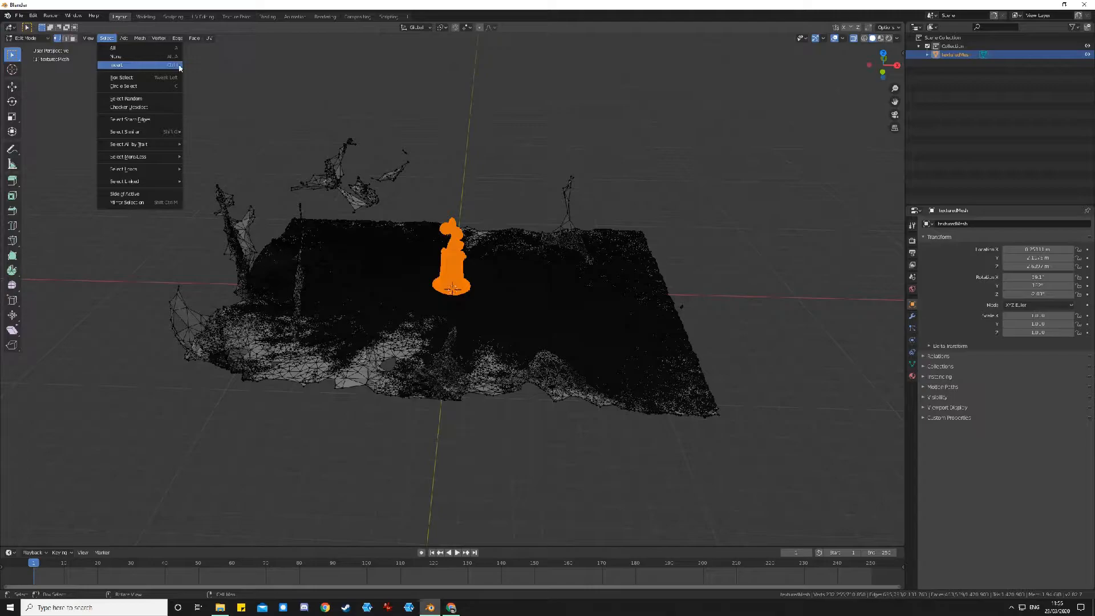
click(162, 68)
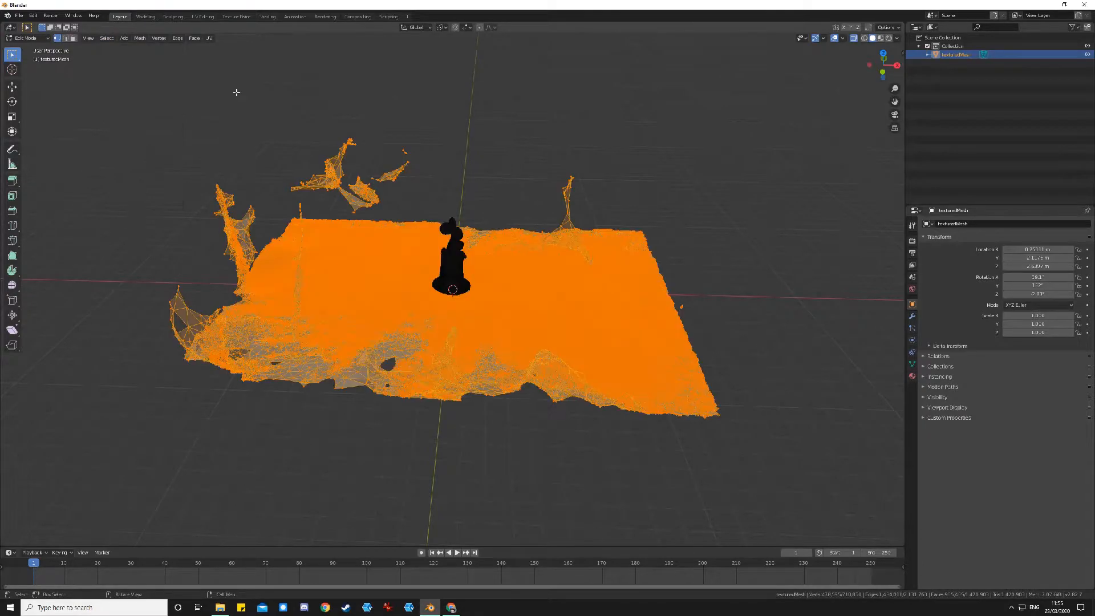
middle_drag(740, 434, 714, 430)
key(x)
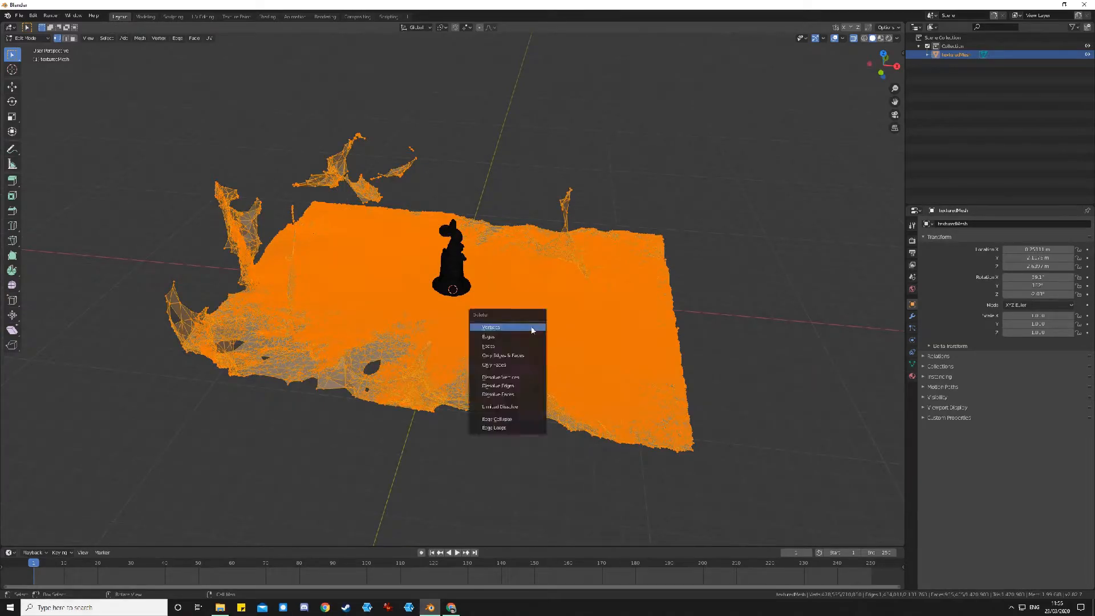
click(531, 327)
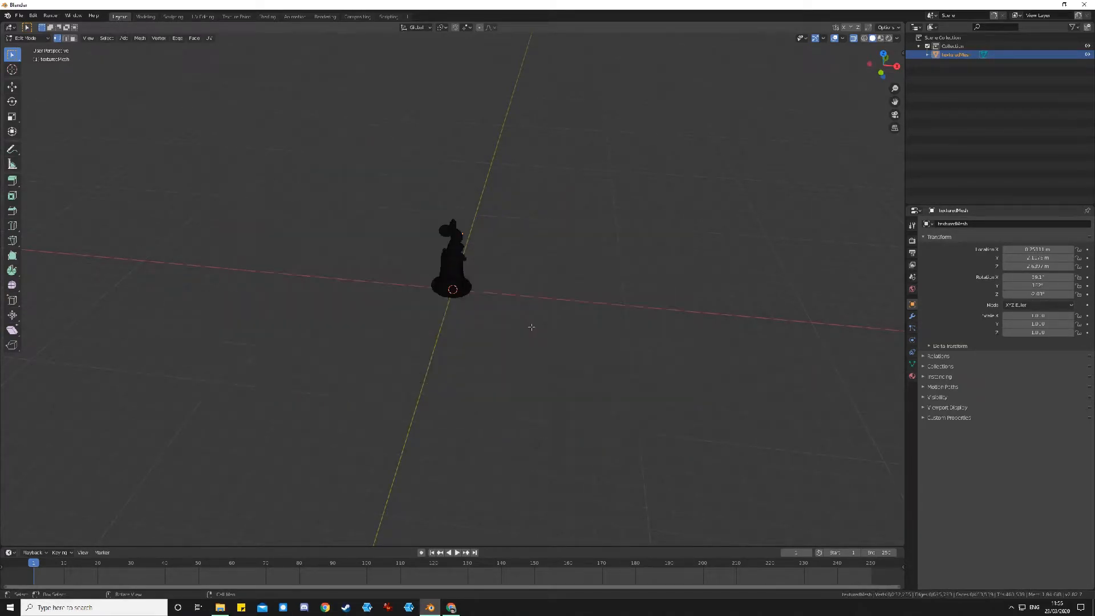
Return the cleaned mesh to Object Mode and turn off X-ray
scroll(525, 325, up, 5)
mouse_move(525, 326)
middle_down()
mouse_move(567, 357)
mouse_move(546, 367)
mouse_move(970, 5)
middle_up()
key(Tab)
click(854, 38)
Examine the isolated sculpture and its round base from all sides, from above and close up
scroll(539, 292, down, 5)
middle_drag(560, 329, 576, 347)
scroll(496, 284, up, 4)
scroll(575, 346, up, 3)
middle_drag(668, 447, 508, 533)
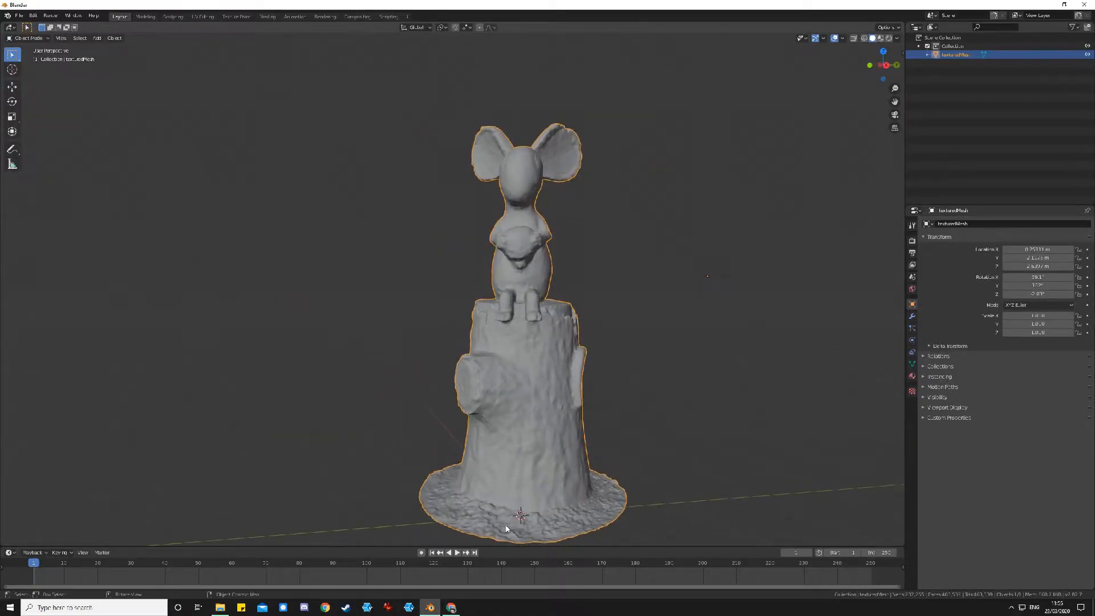
middle_drag(474, 491, 599, 509)
middle_drag(580, 543, 539, 413)
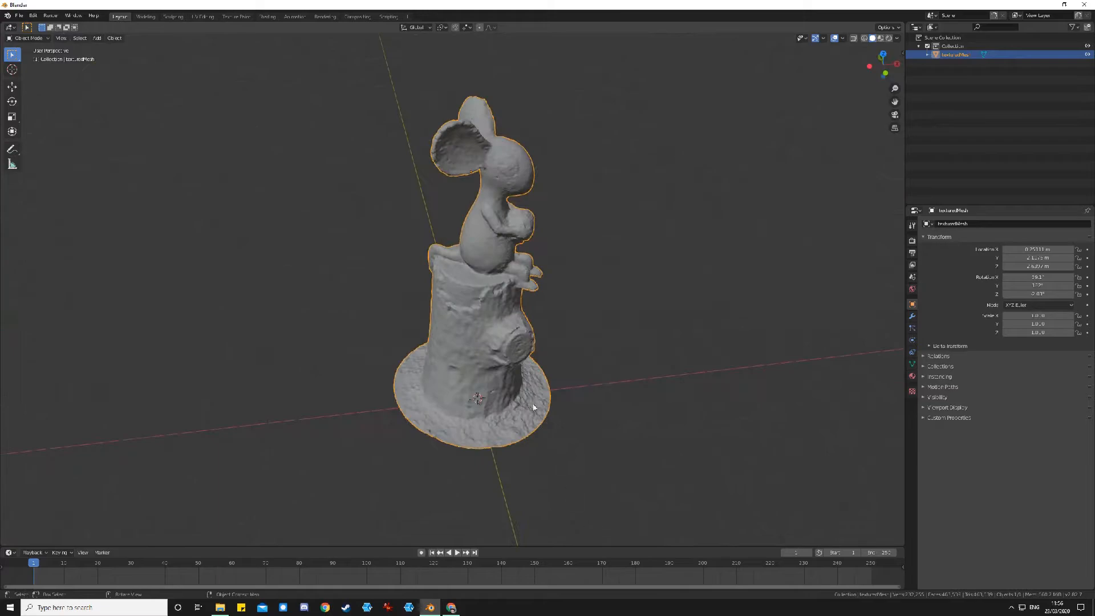
scroll(517, 374, up, 4)
scroll(518, 374, down, 7)
middle_drag(518, 374, 495, 380)
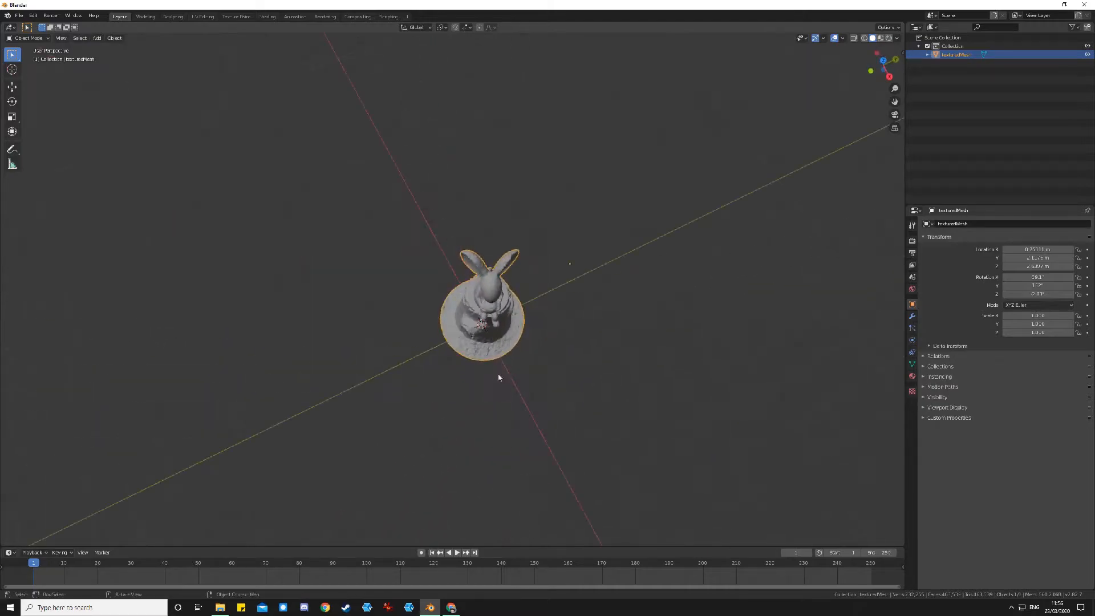
scroll(542, 444, up, 5)
scroll(543, 445, down, 1)
middle_drag(700, 424, 660, 341)
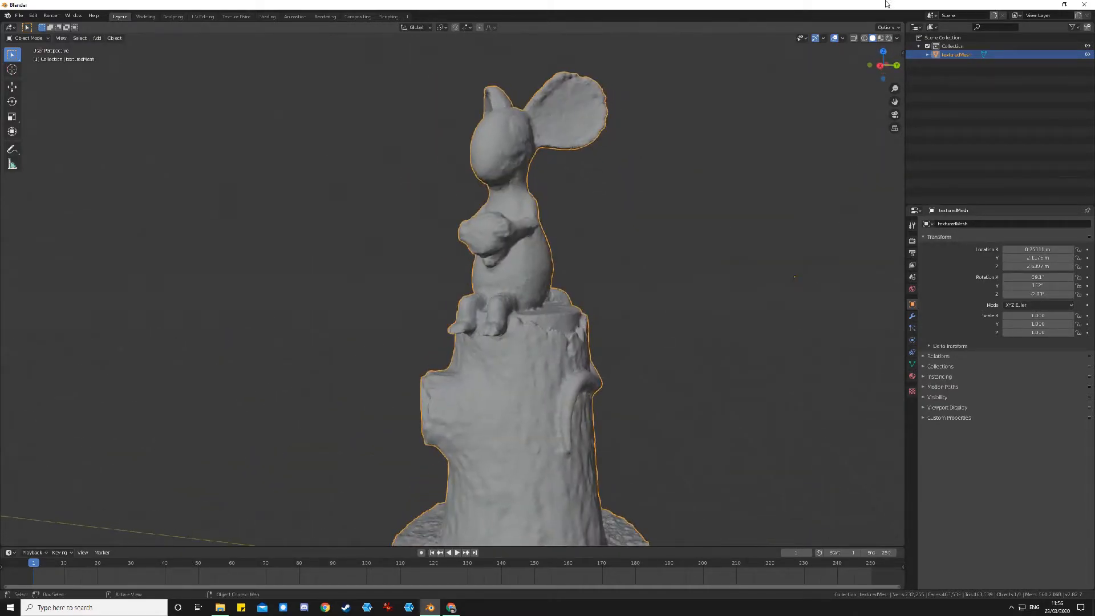
Preview the sculpture's texture in Material Preview shading, and switch back to Solid shading
click(881, 37)
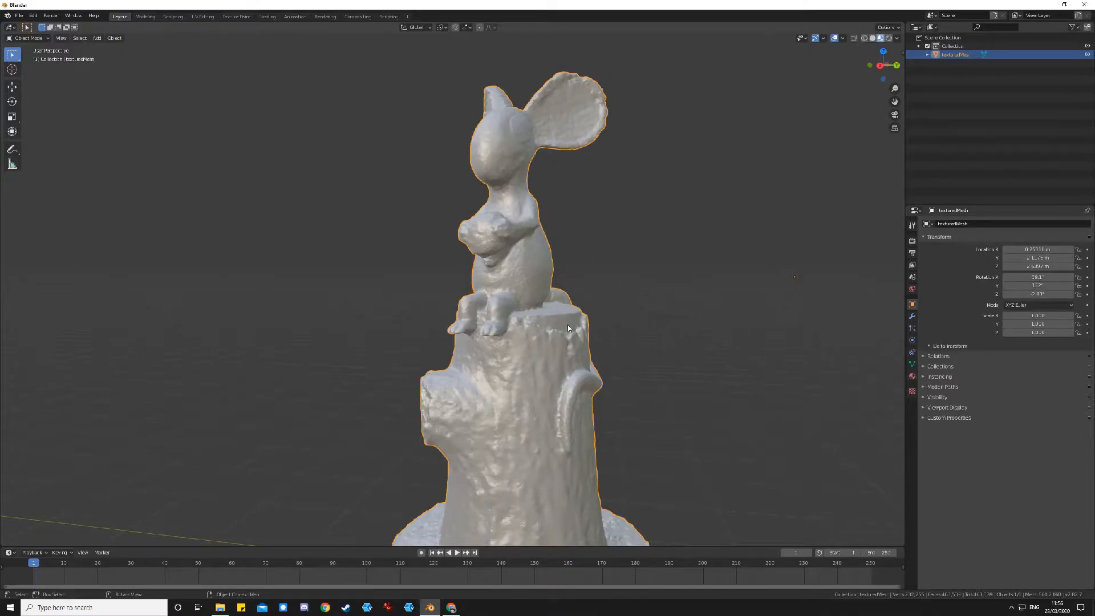
mouse_move(551, 333)
middle_down()
mouse_move(626, 350)
mouse_move(576, 351)
middle_up()
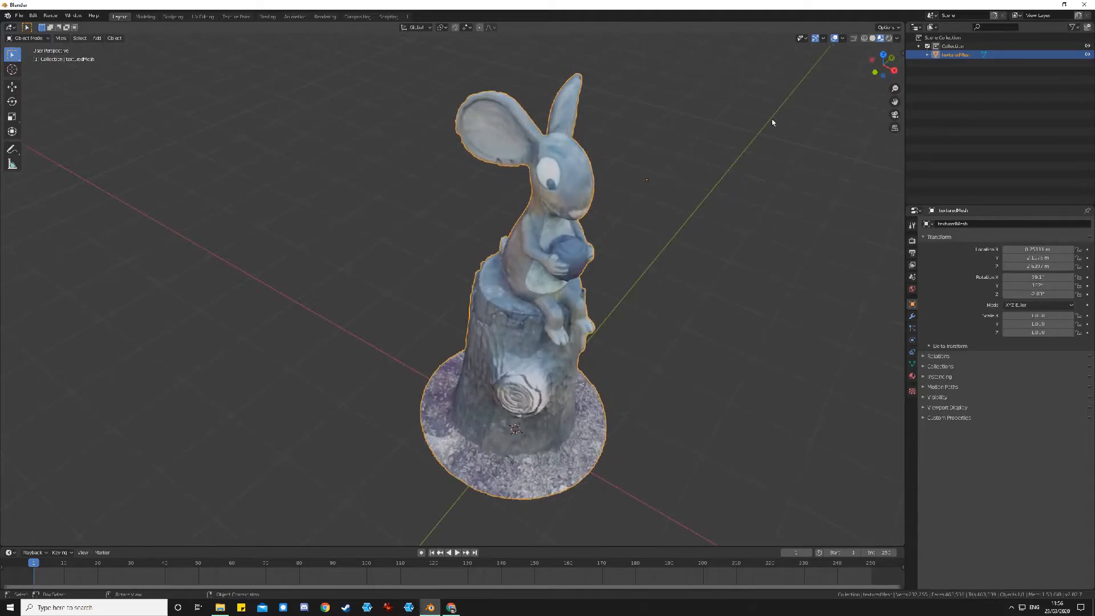
click(872, 38)
Inspect the untextured surface detail of the mouse, tree stump and base in Solid shading
middle_drag(663, 422, 632, 375)
scroll(592, 456, up, 3)
middle_drag(594, 481, 566, 404)
scroll(609, 494, down, 3)
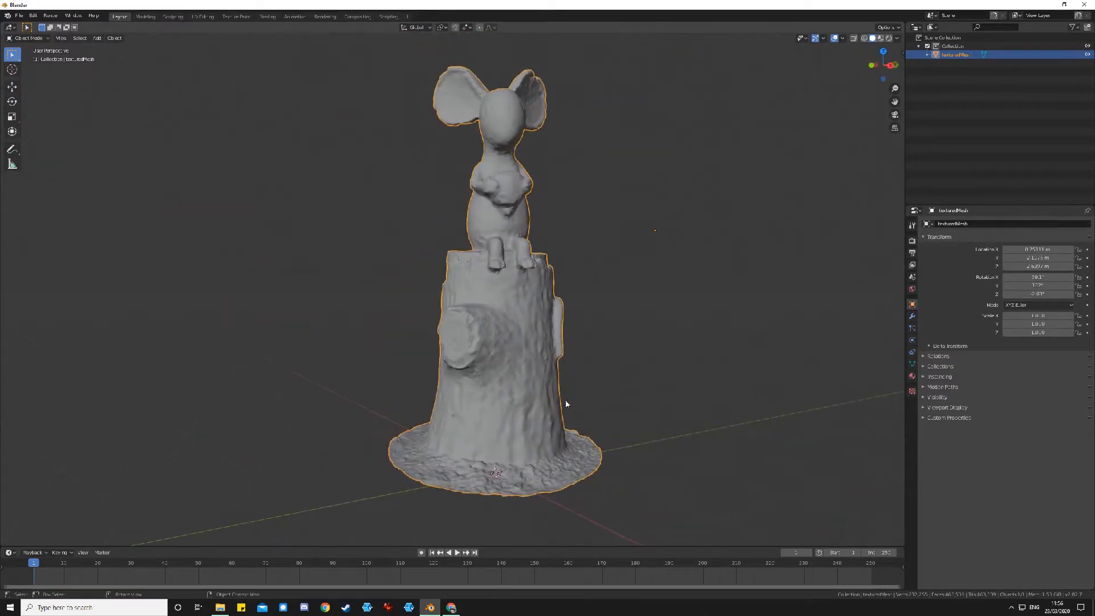
middle_drag(593, 253, 594, 283)
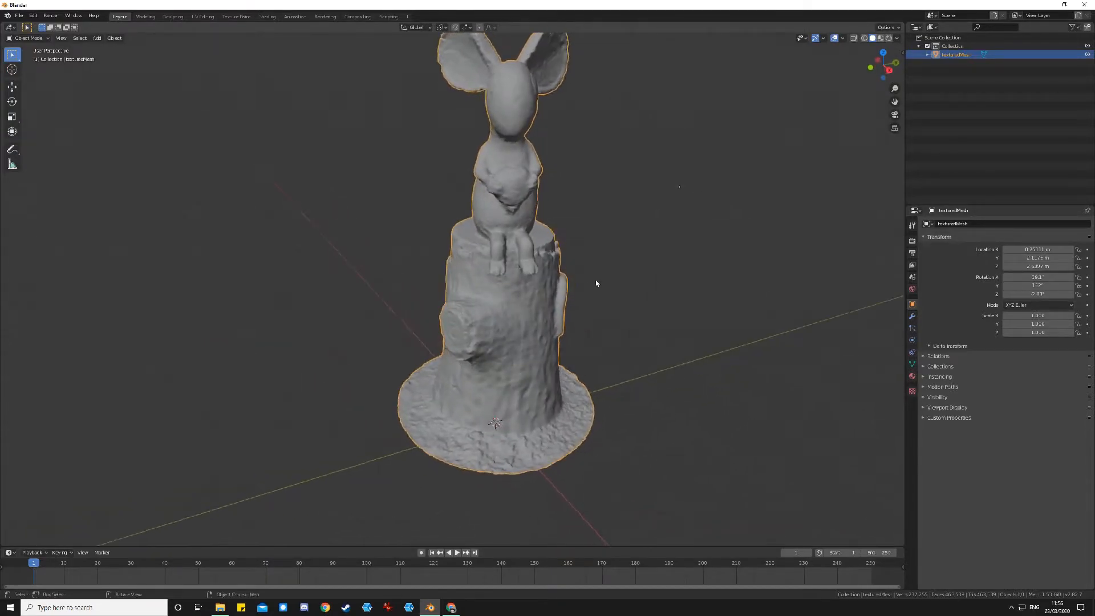
scroll(593, 291, up, 3)
mouse_move(625, 370)
middle_down()
mouse_move(637, 342)
mouse_move(631, 286)
mouse_move(629, 376)
middle_up()
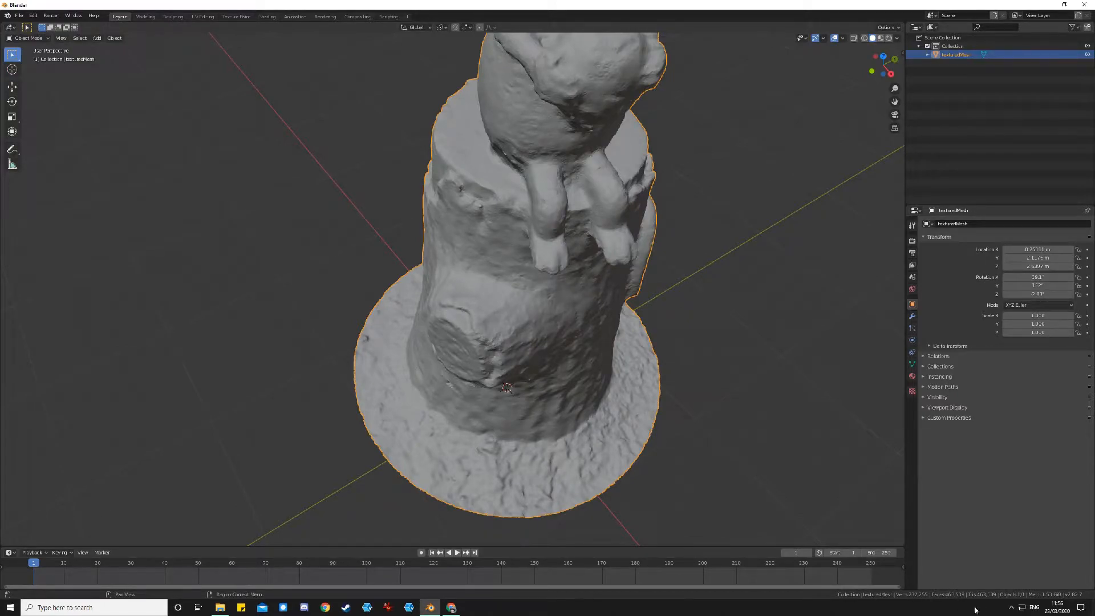
scroll(630, 340, down, 8)
middle_drag(382, 440, 450, 436)
scroll(485, 422, up, 3)
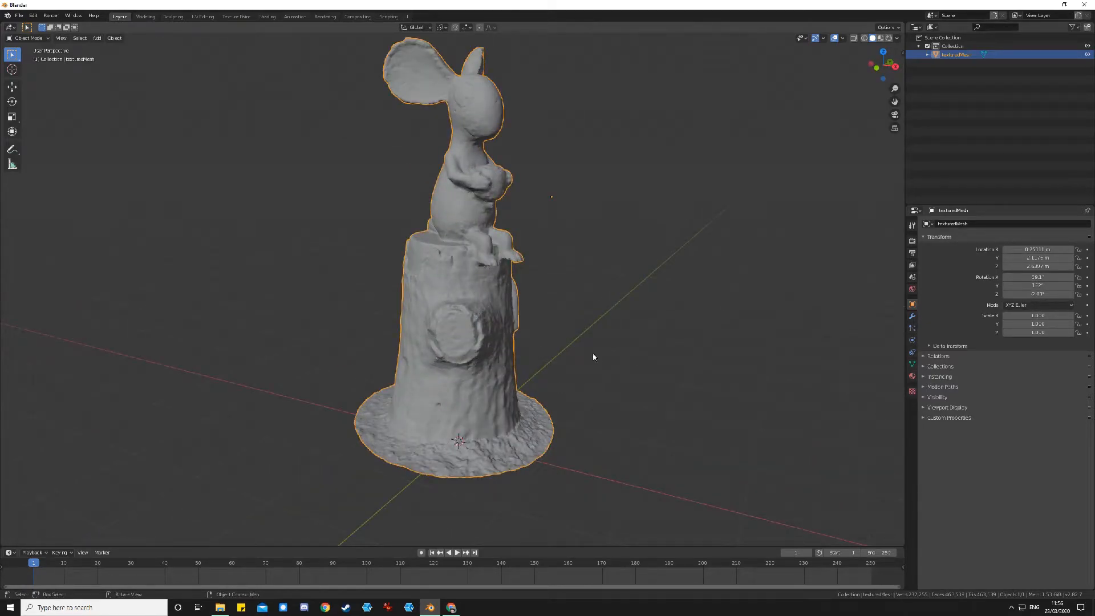
middle_drag(498, 262, 473, 278)
scroll(492, 341, down, 2)
scroll(517, 412, up, 2)
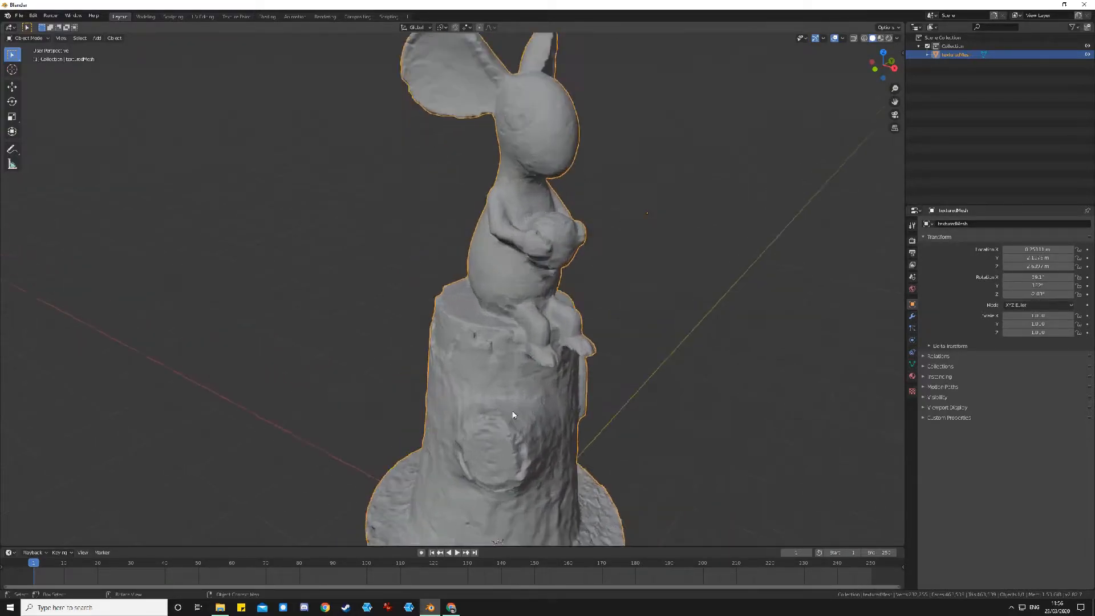
scroll(521, 403, down, 2)
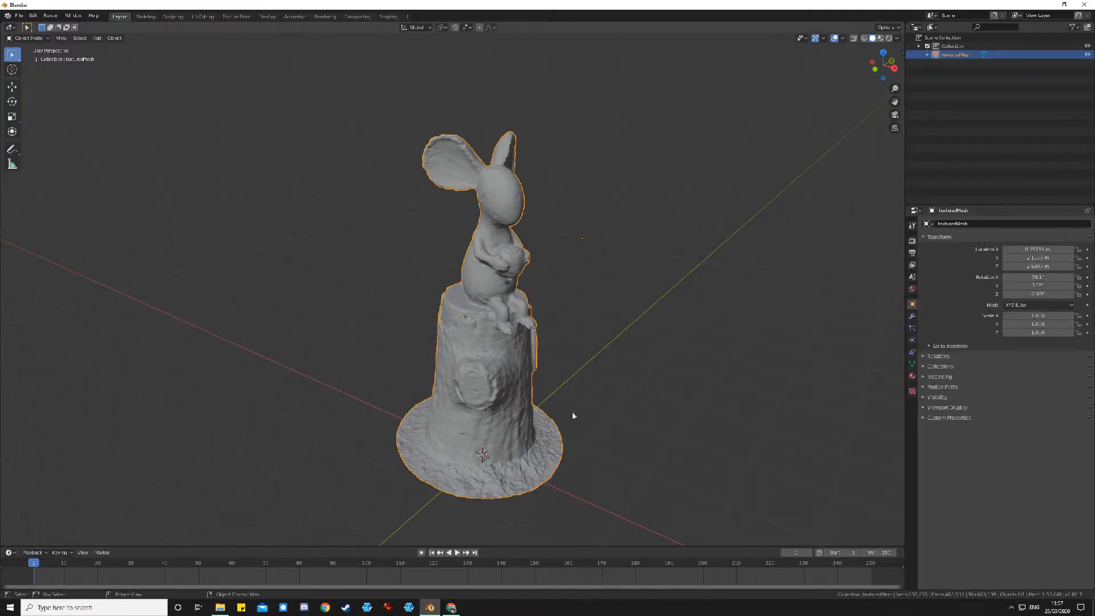
Add a Decimate modifier to the sculpture mesh in Collapse mode with a ratio of 0.01
click(912, 318)
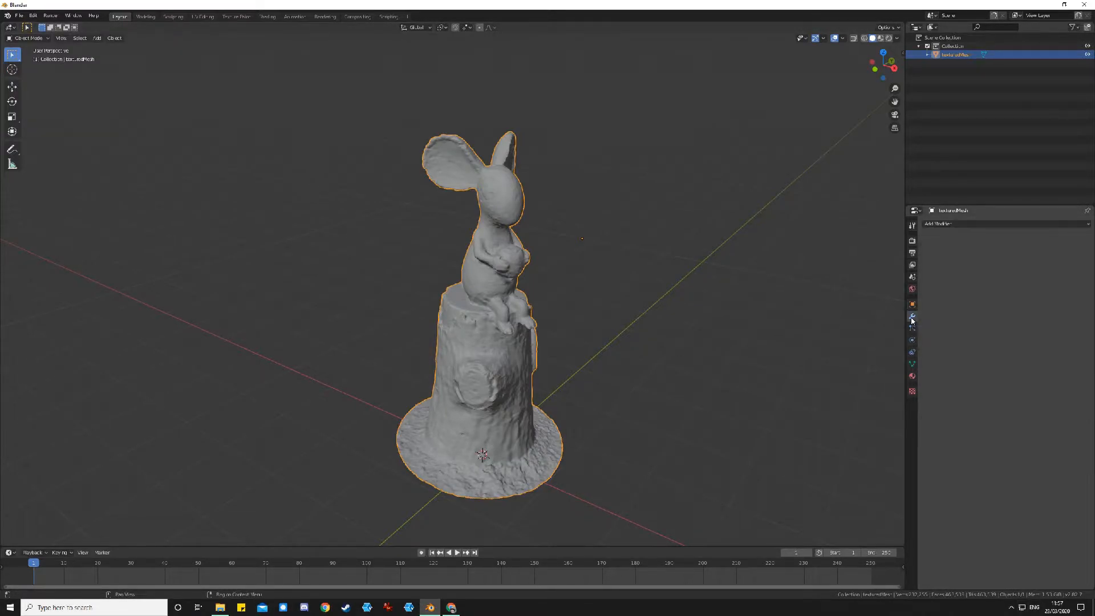
click(979, 223)
click(951, 225)
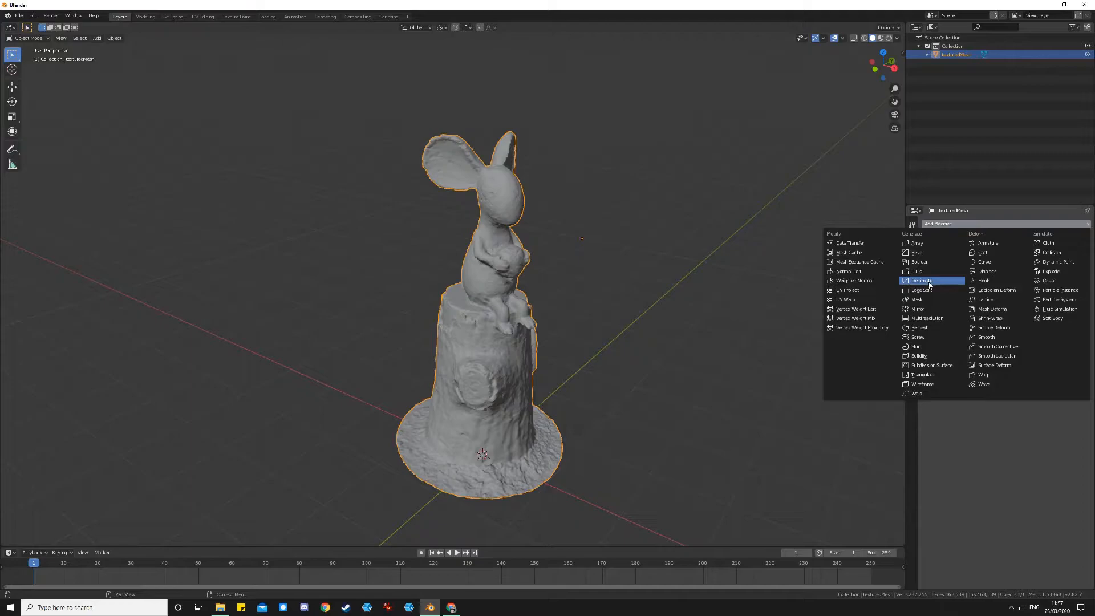
click(928, 281)
click(1037, 273)
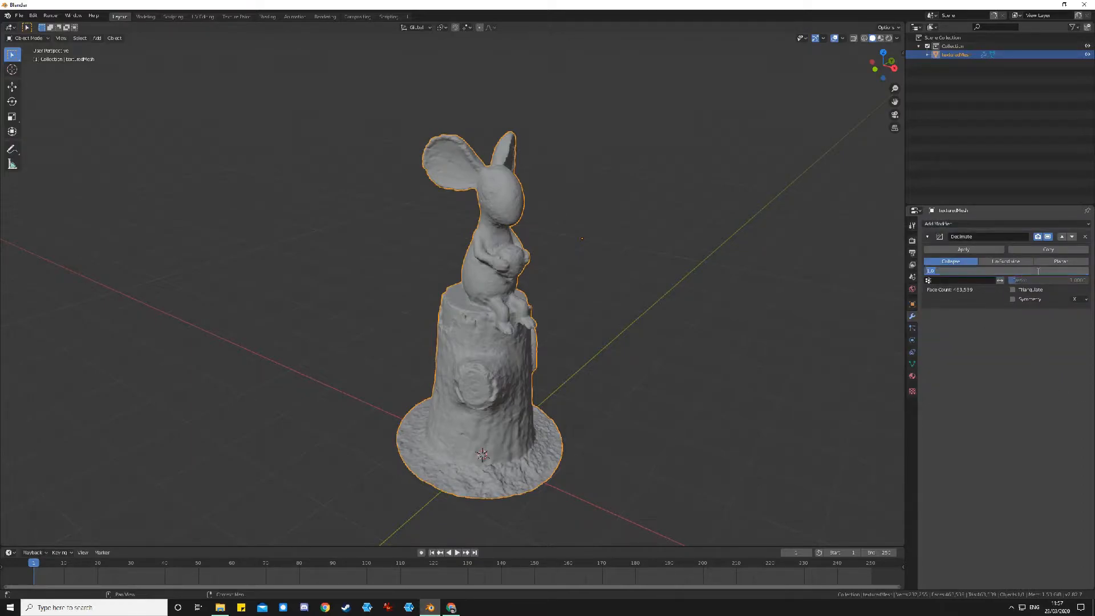
text(0)
key(Return)
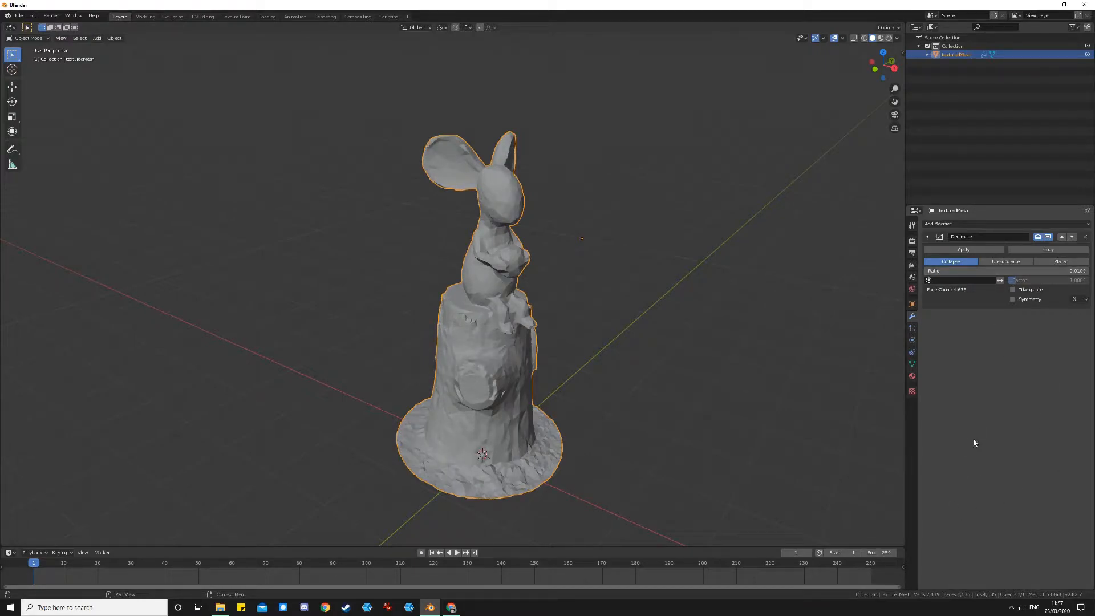
Examine how the decimation affects the shape of the mouse's head, ears, body and stump from several angles
middle_drag(757, 426, 817, 395)
scroll(720, 407, up, 5)
scroll(611, 460, down, 5)
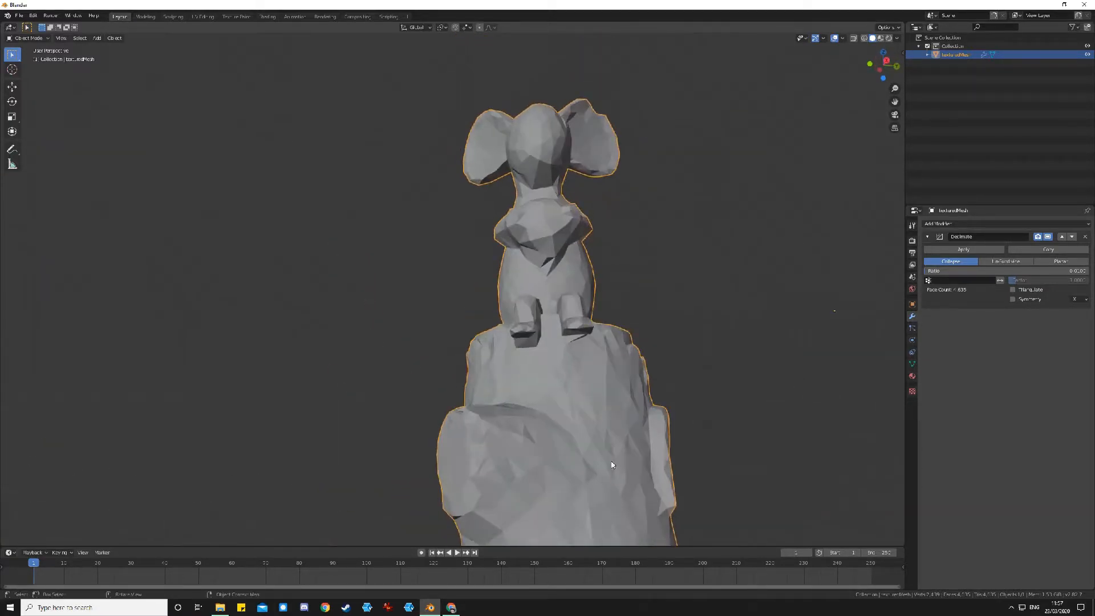
middle_drag(420, 460, 494, 491)
scroll(479, 445, up, 4)
middle_drag(464, 398, 523, 386)
scroll(590, 376, down, 3)
scroll(564, 183, up, 3)
mouse_move(688, 213)
middle_down()
mouse_move(701, 163)
mouse_move(687, 233)
middle_up()
scroll(526, 358, down, 5)
middle_drag(525, 358, 545, 378)
scroll(547, 380, up, 3)
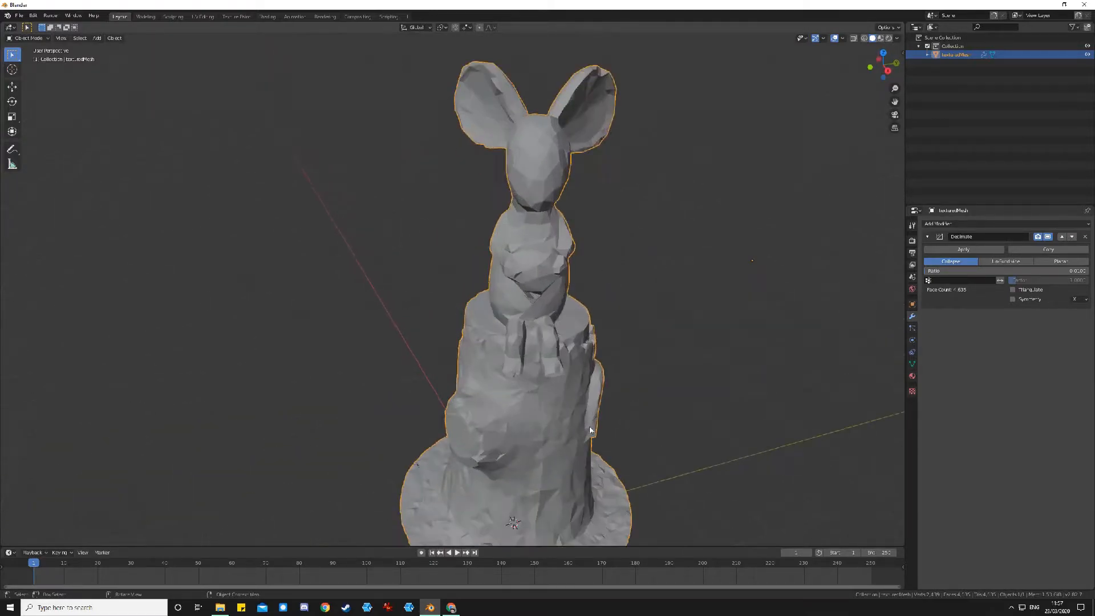
middle_drag(617, 310, 551, 304)
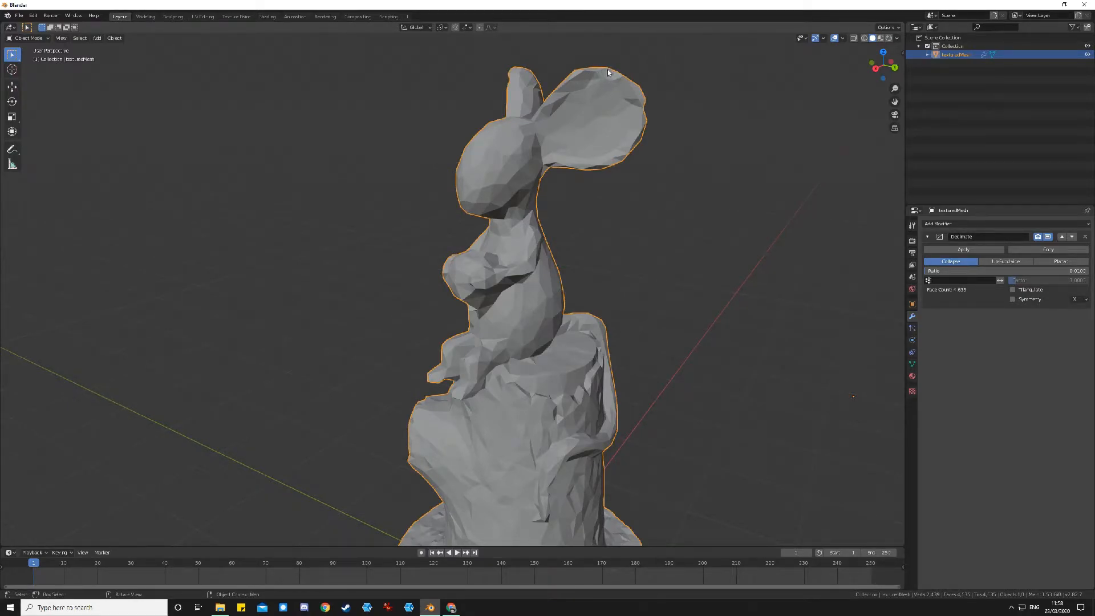
Apply the Decimate modifier to the sculpture mesh
scroll(577, 184, up, 1)
middle_drag(577, 184, 664, 189)
scroll(564, 245, down, 3)
middle_drag(563, 244, 511, 357)
scroll(511, 358, up, 1)
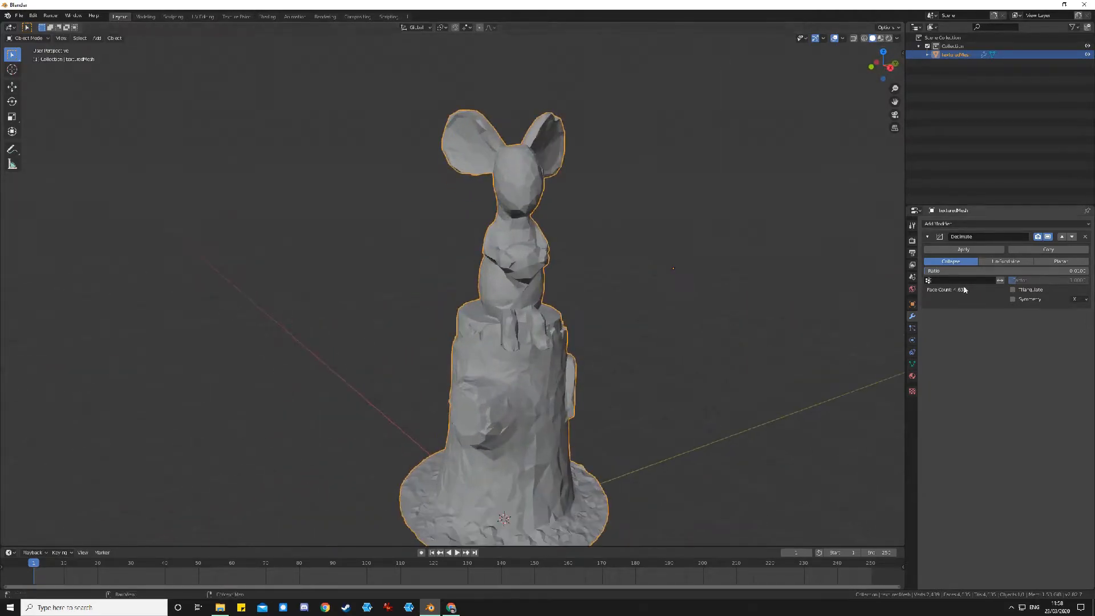
click(982, 251)
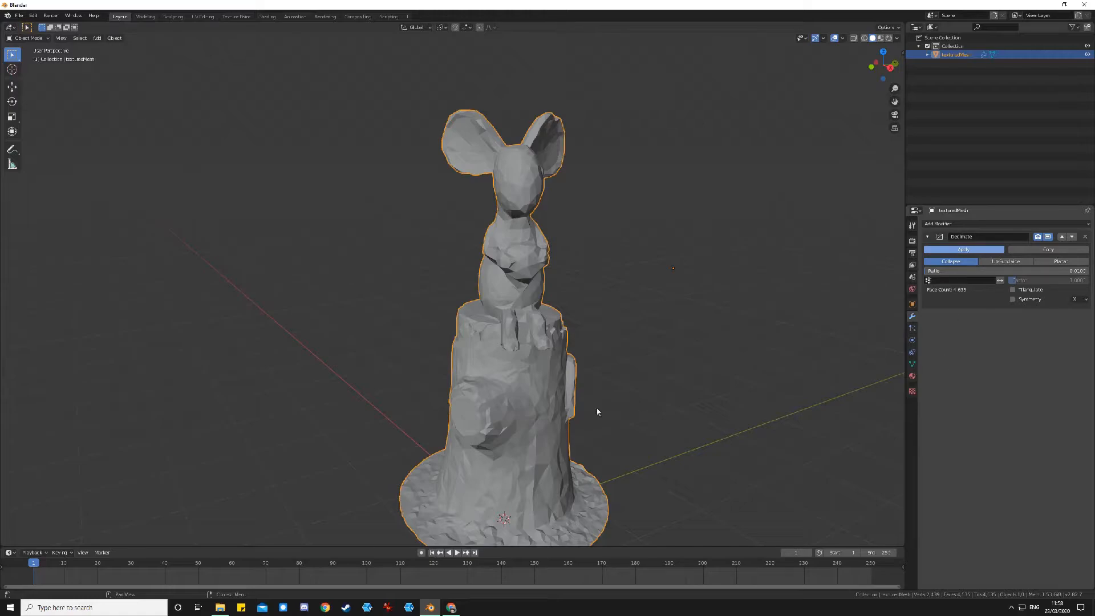
Open the decimated sculpture mesh in Edit Mode at the ground disc around the stump
scroll(576, 458, down, 2)
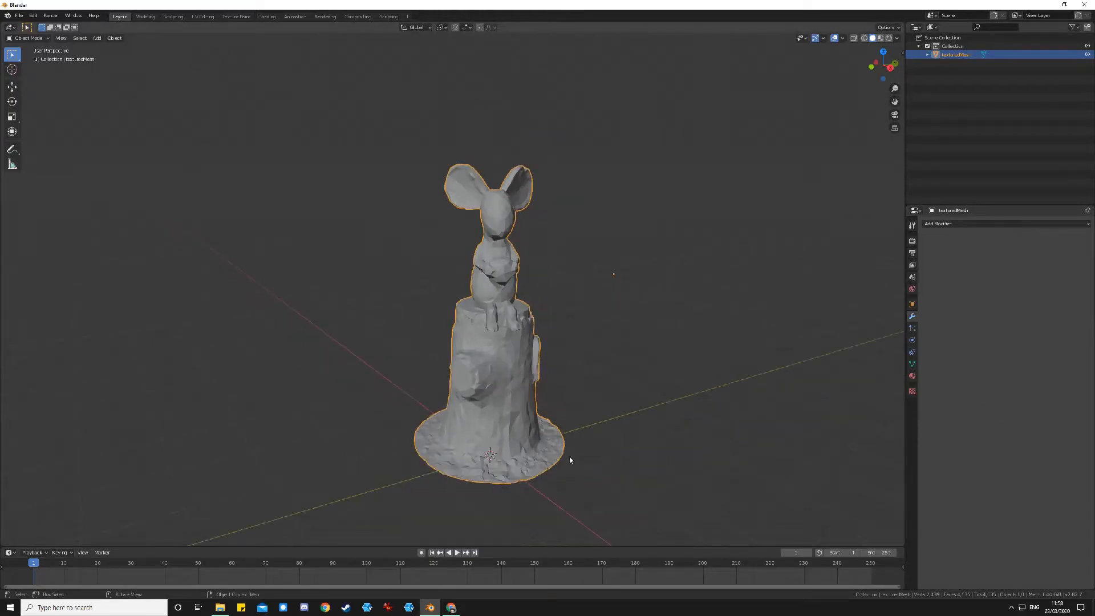
middle_drag(576, 393, 667, 361)
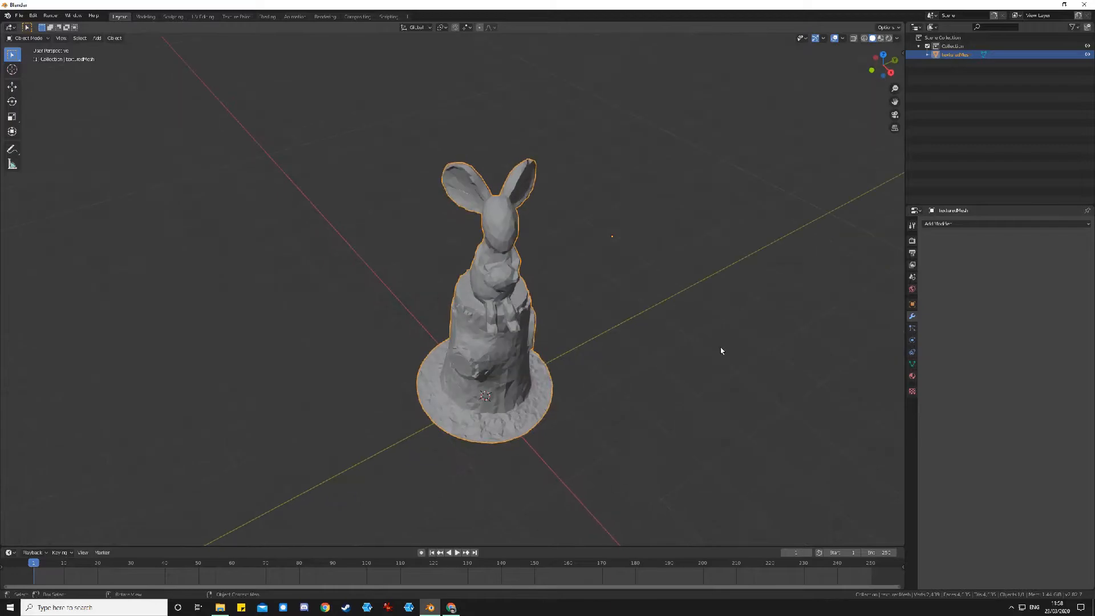
middle_drag(532, 452, 591, 490)
key(Tab)
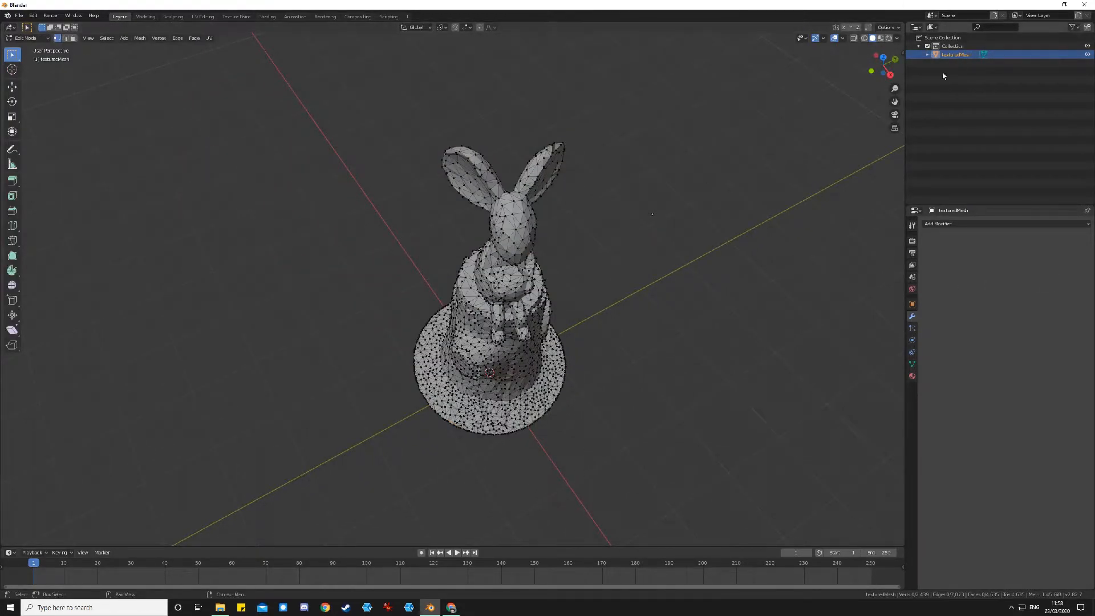
shift+middle_drag(621, 465, 579, 364)
scroll(505, 435, up, 9)
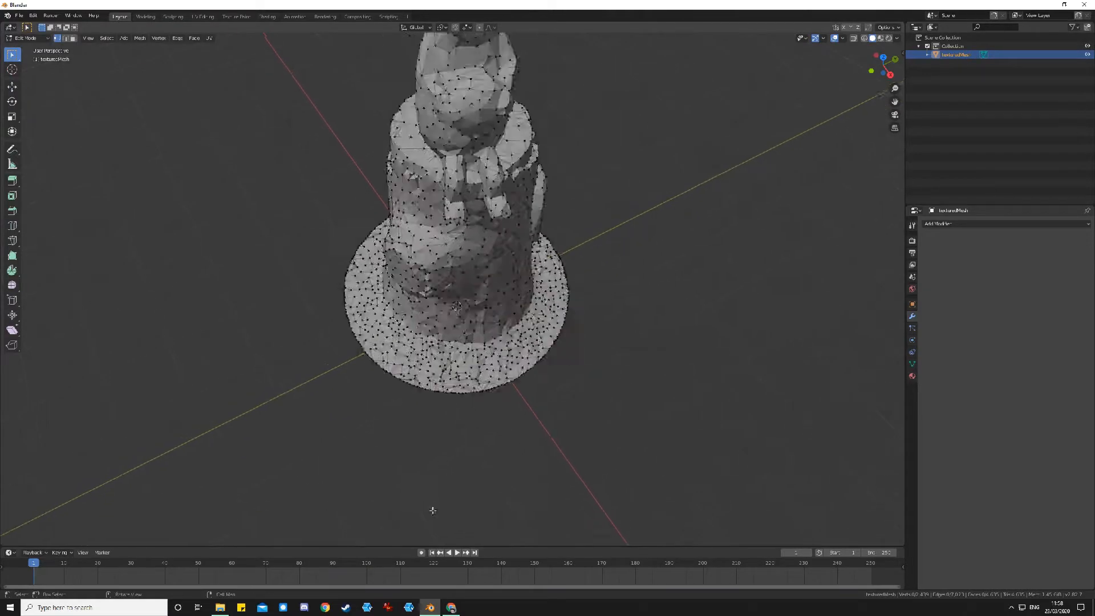
middle_drag(606, 471, 496, 397)
scroll(592, 445, up, 1)
mouse_move(598, 425)
middle_down()
mouse_move(597, 364)
mouse_move(595, 418)
middle_up()
Circle-select a patch of vertices on the ground disc, and replace it with a single selected vertex
key(c)
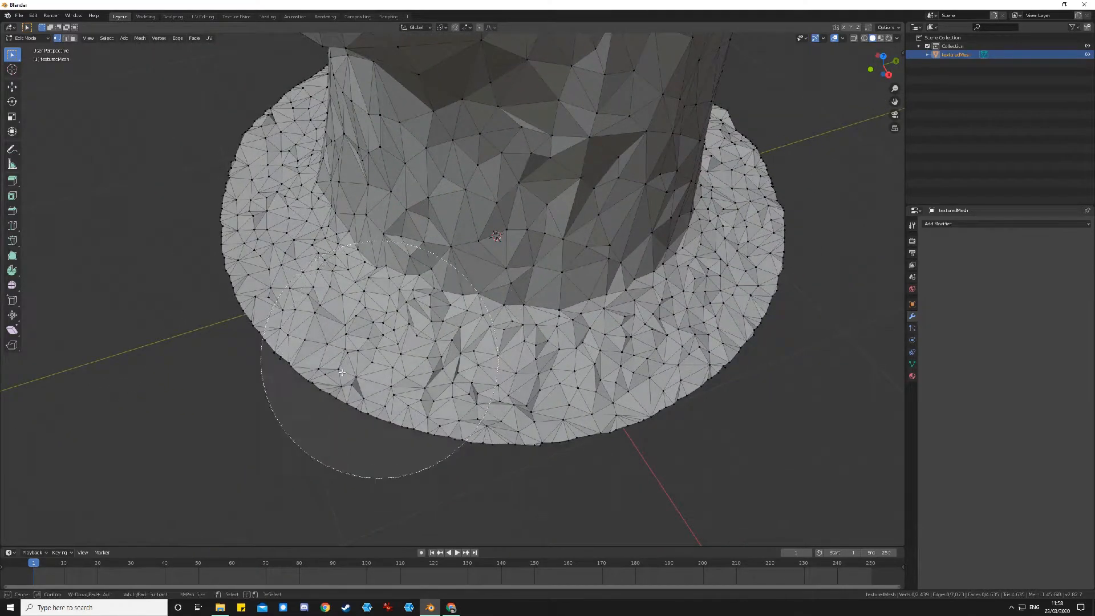
click(254, 317)
key(Escape)
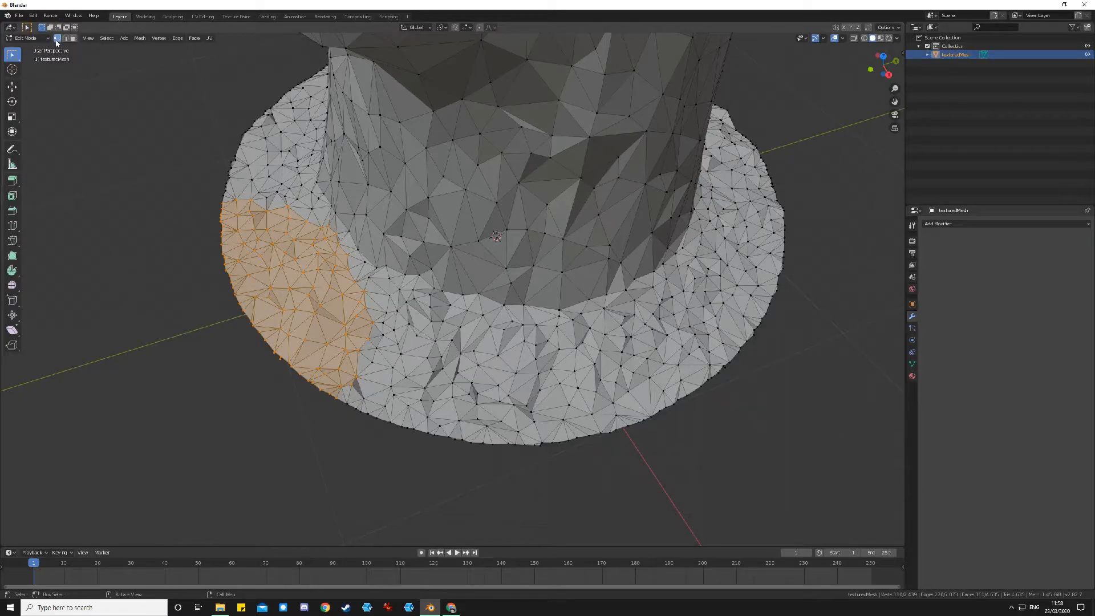
click(272, 201)
click(266, 211)
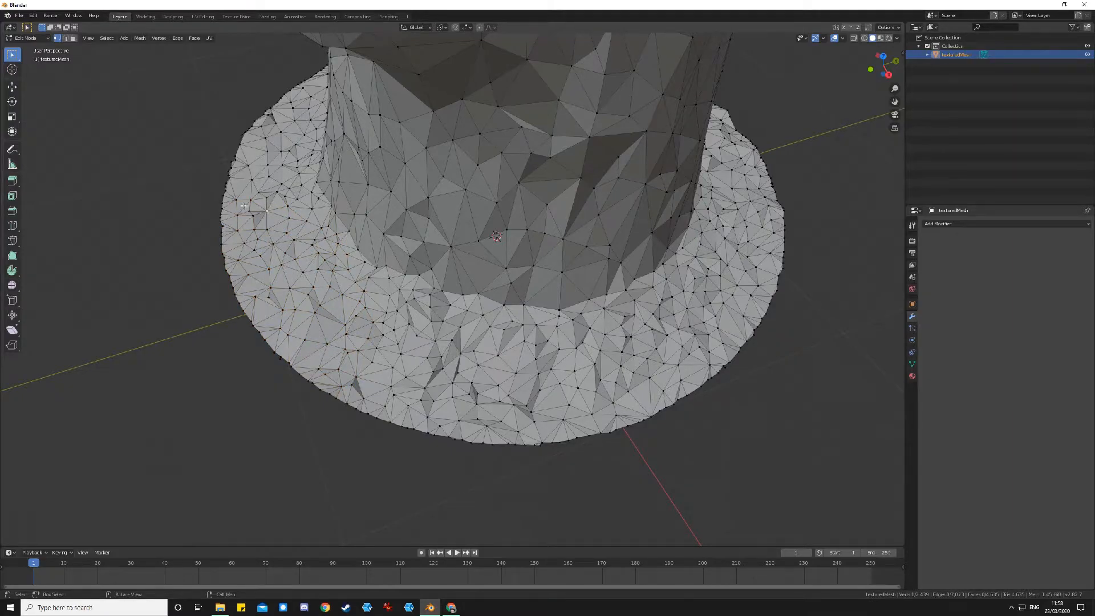
Select a single edge on the ground disc in edge selection mode, and a single face in face selection mode
click(65, 39)
click(295, 255)
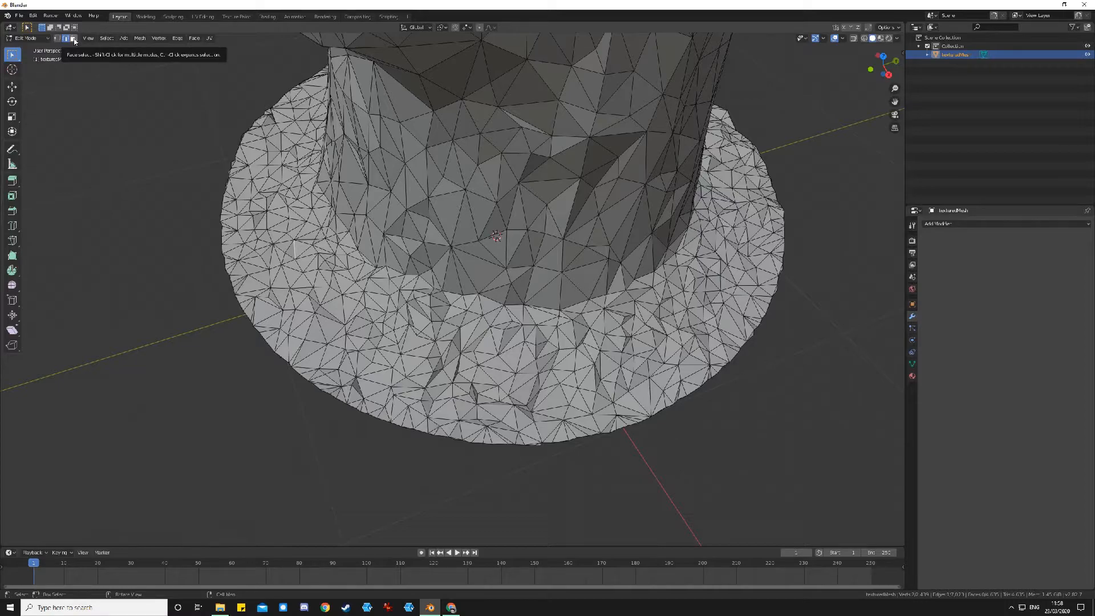
click(73, 38)
click(284, 246)
click(310, 311)
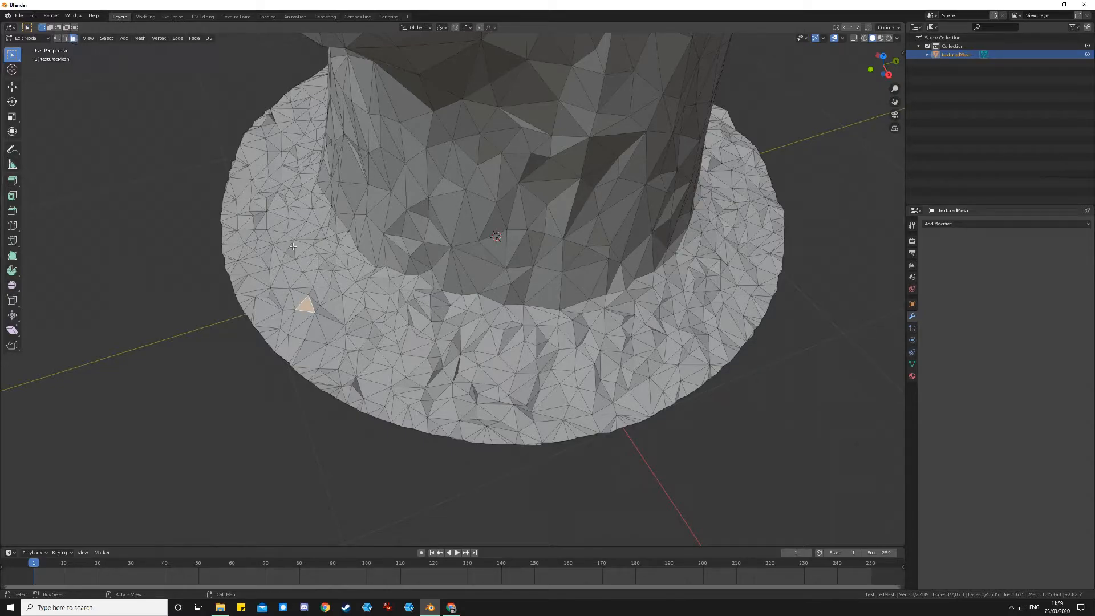
Circle-select all faces of the ground disc around the stump's foot, check the selection from all sides, and delete them as Faces
key(c)
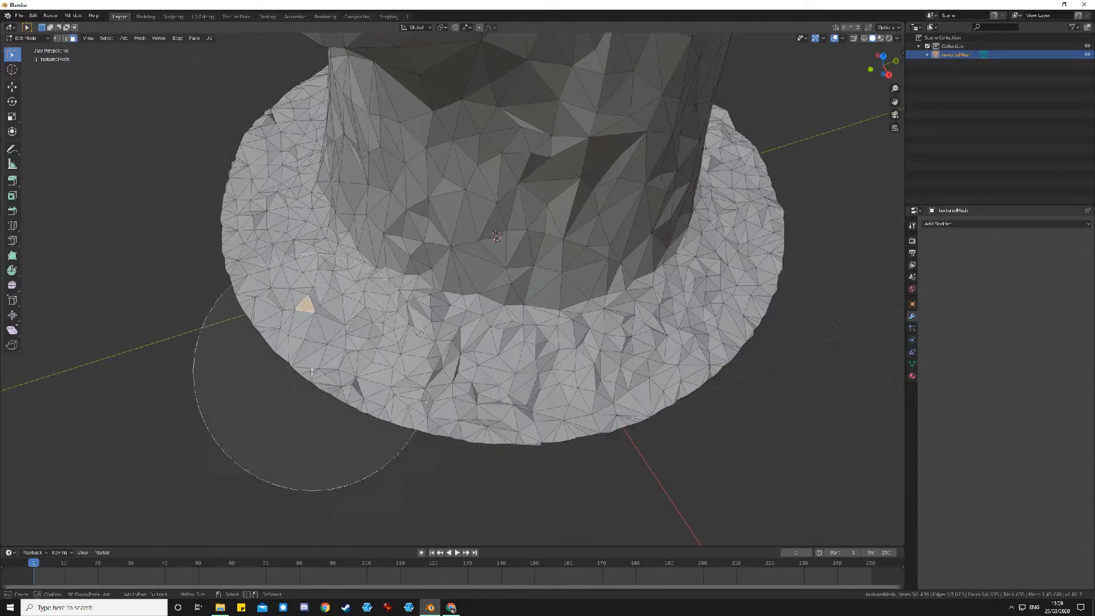
drag(289, 362, 308, 348)
key(Escape)
key(c)
mouse_move(362, 459)
mouse_down()
mouse_move(420, 415)
mouse_move(552, 442)
mouse_move(662, 421)
mouse_up()
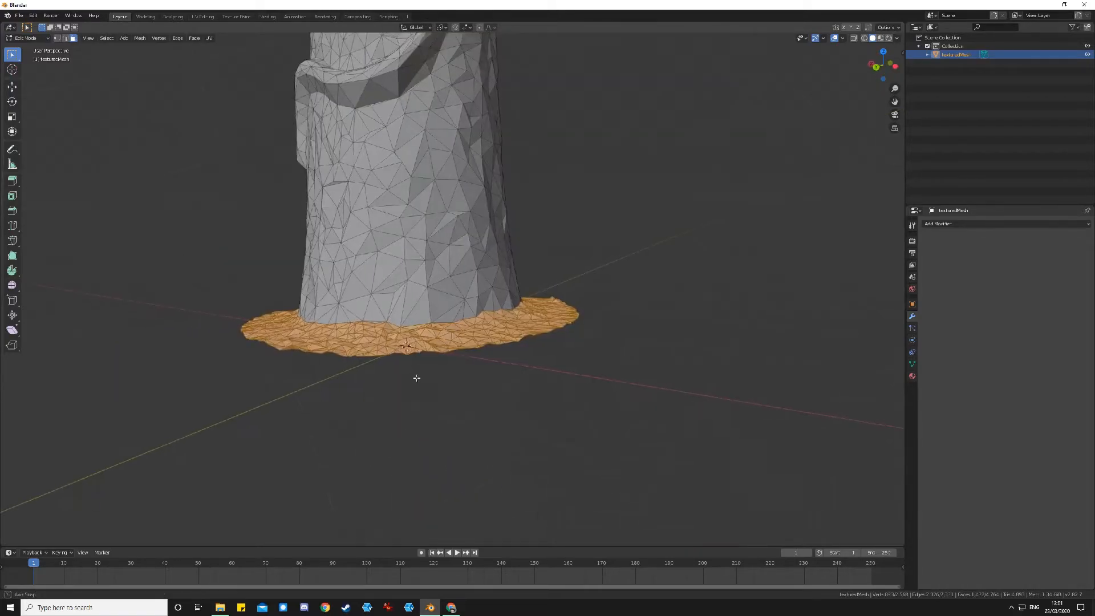
middle_drag(445, 342, 496, 365)
scroll(496, 365, down, 5)
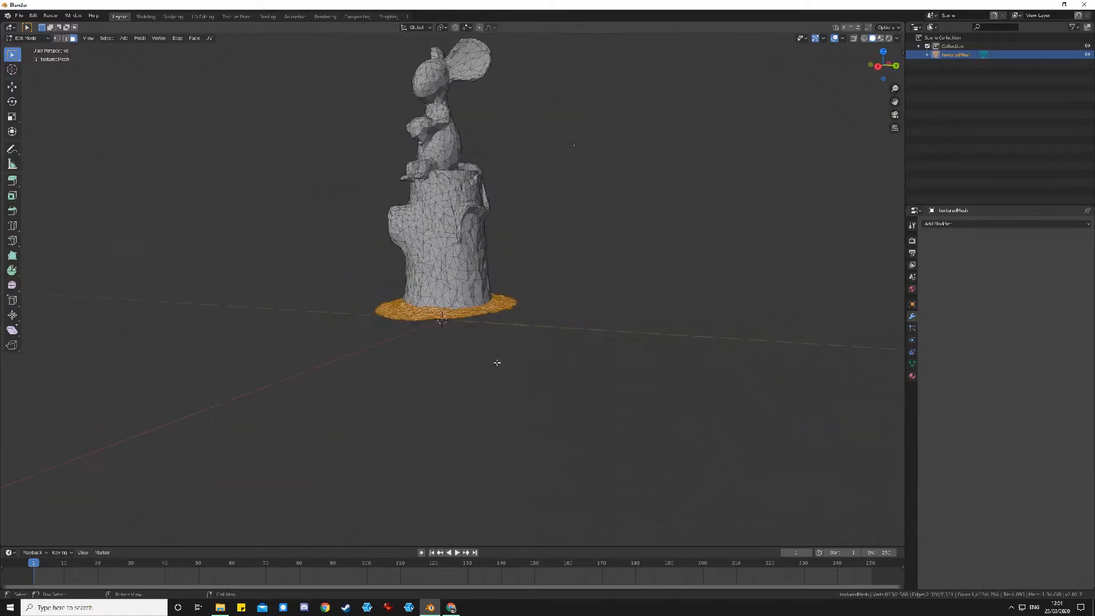
middle_drag(489, 289, 572, 372)
scroll(572, 371, up, 6)
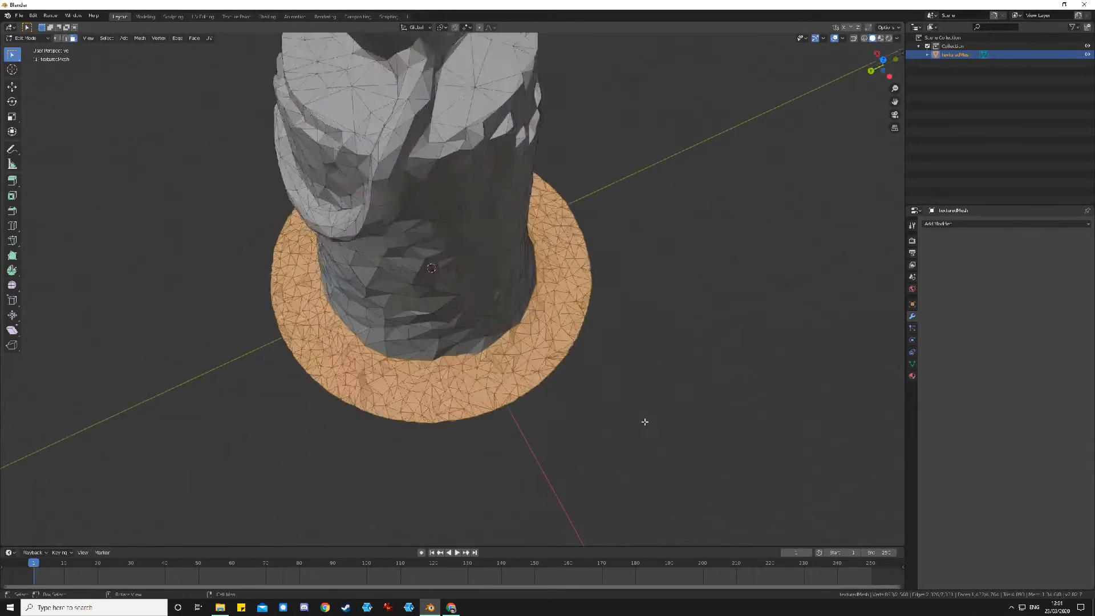
middle_drag(692, 368, 561, 353)
scroll(697, 375, down, 4)
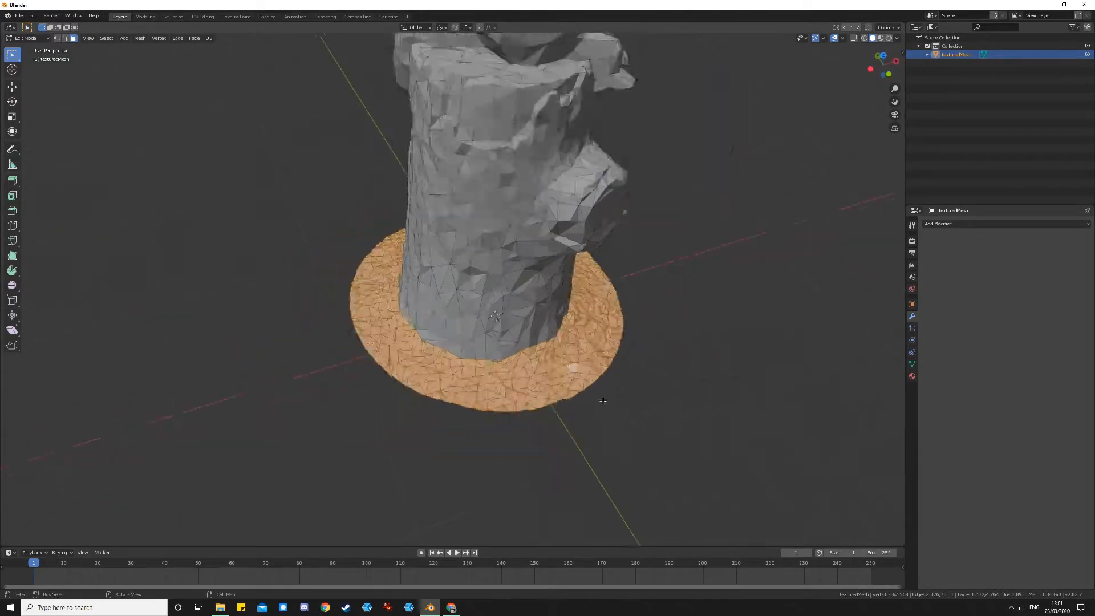
middle_drag(696, 375, 583, 352)
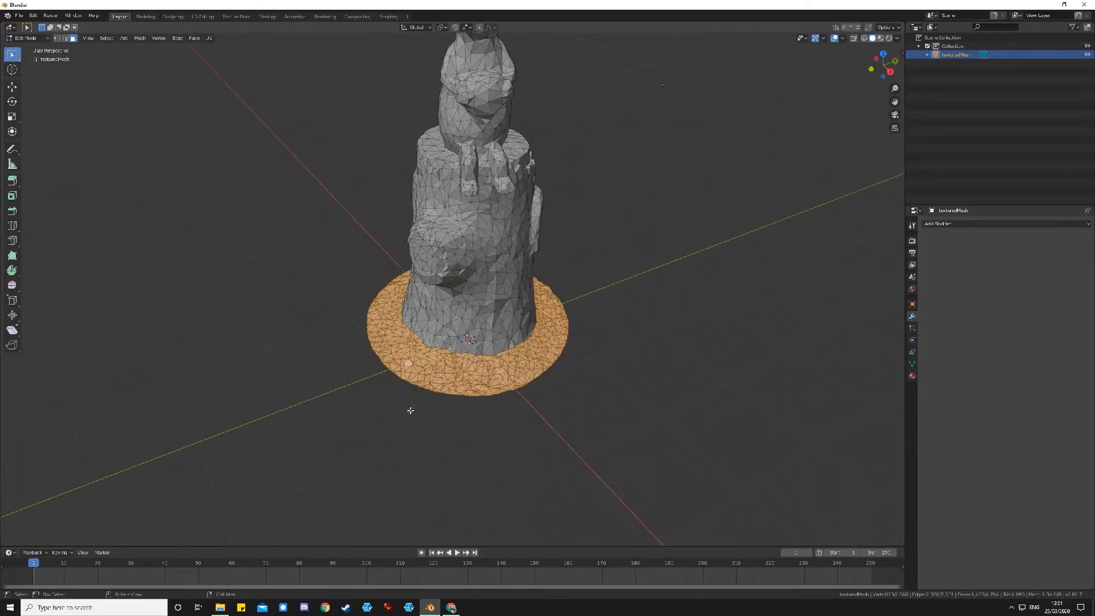
key(x)
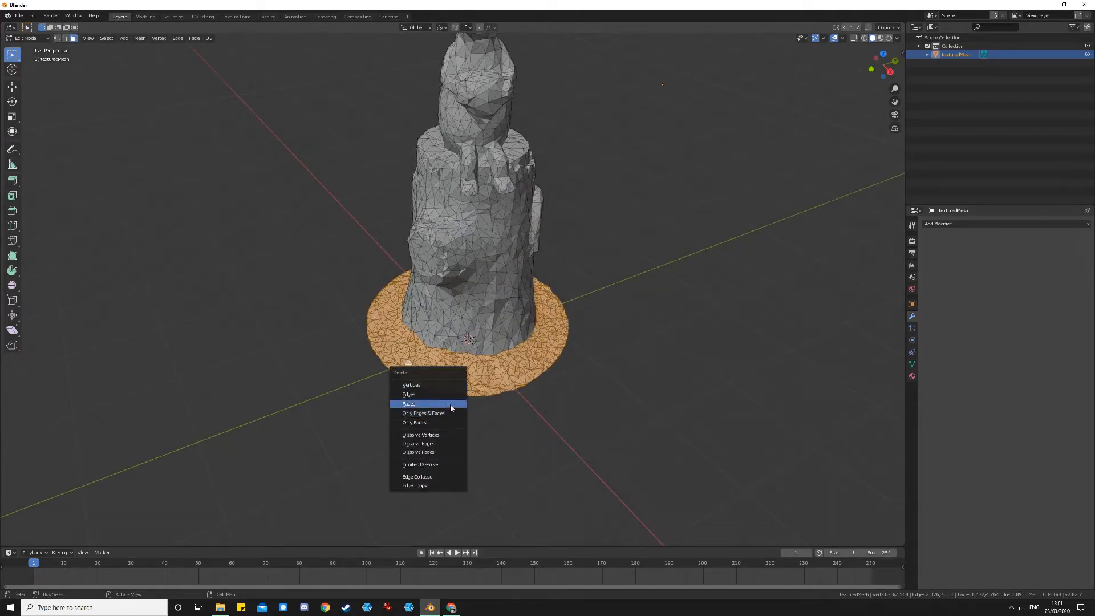
click(447, 404)
middle_drag(570, 454, 448, 410)
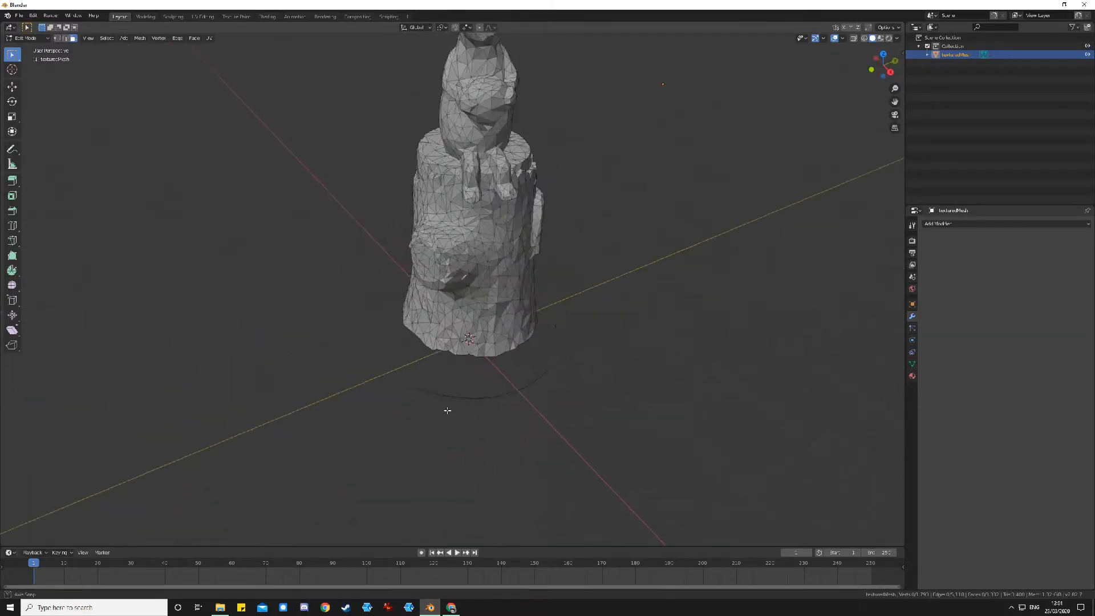
Switch to edge selection and grow the selection from the stump until the whole connected sculpture is selected
click(65, 38)
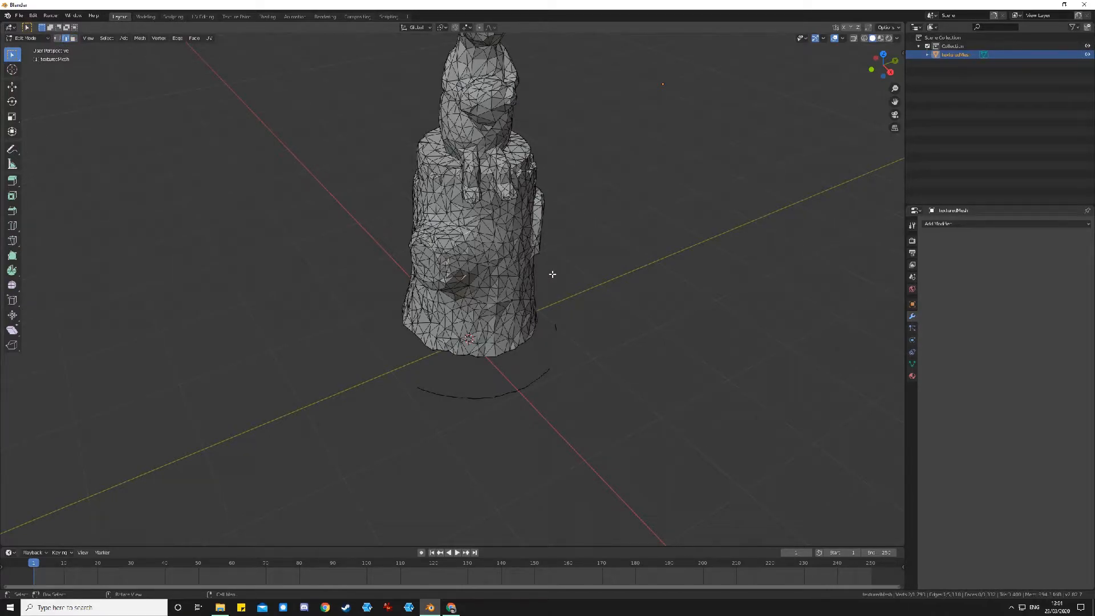
key(ctrl+KP_Add)
key(ctrl+KP_Add)
key(ctrl+KP_Add)
key(ctrl+KP_Add)
key(ctrl+KP_Add)
key(ctrl+KP_Add)
key(ctrl+KP_Add)
key(ctrl+KP_Add)
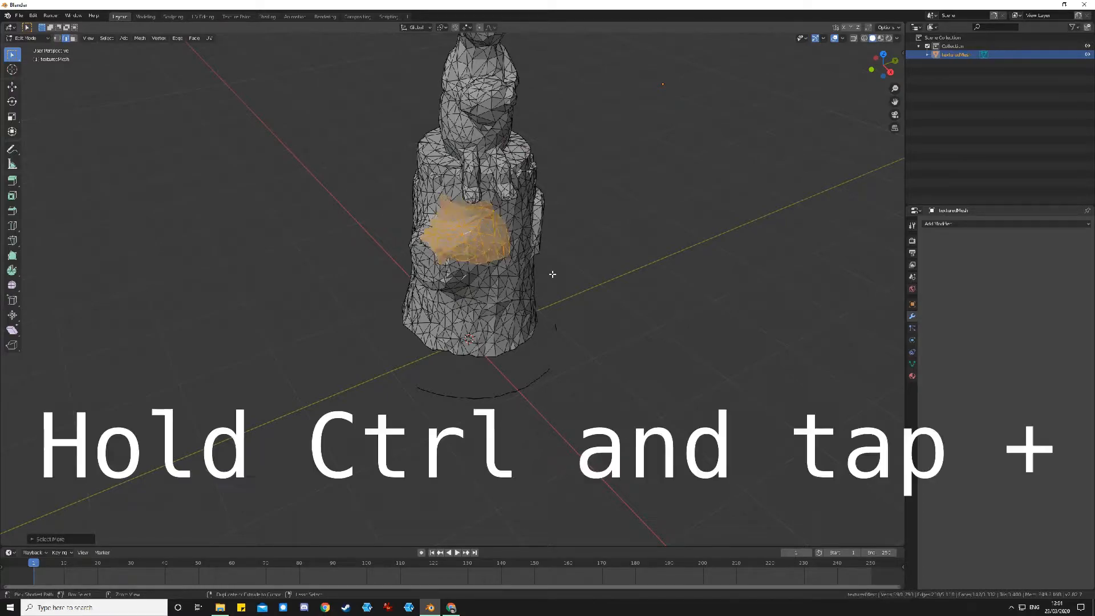
key(ctrl+KP_Add)
key(ctrl+KP_Add)
key(ctrl+KP_Add)
key(ctrl+KP_Add)
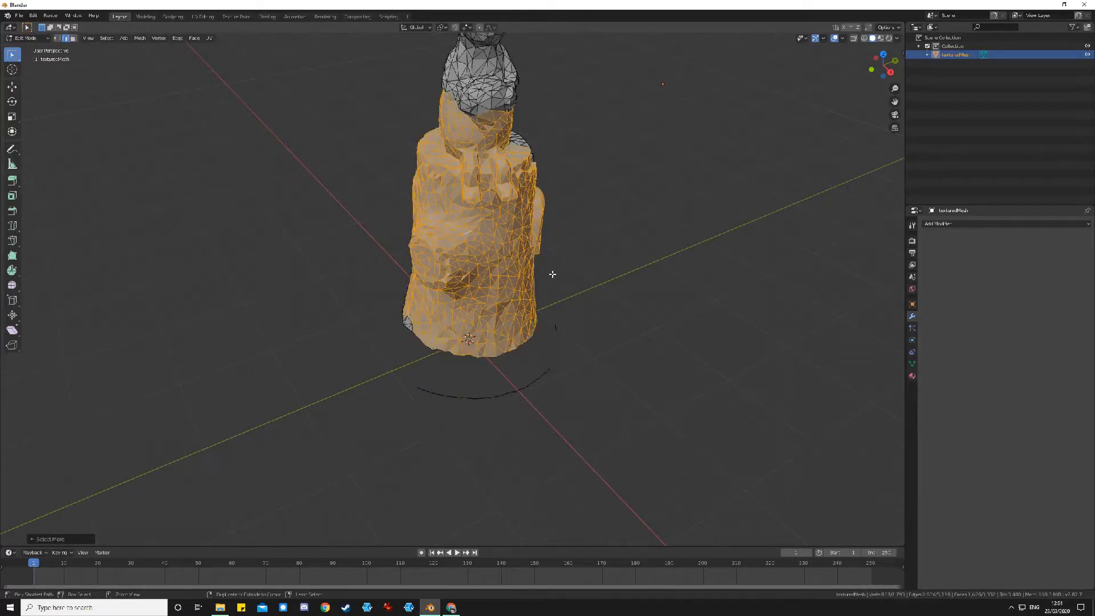
key(ctrl+KP_Add)
key(ctrl+KP_Add)
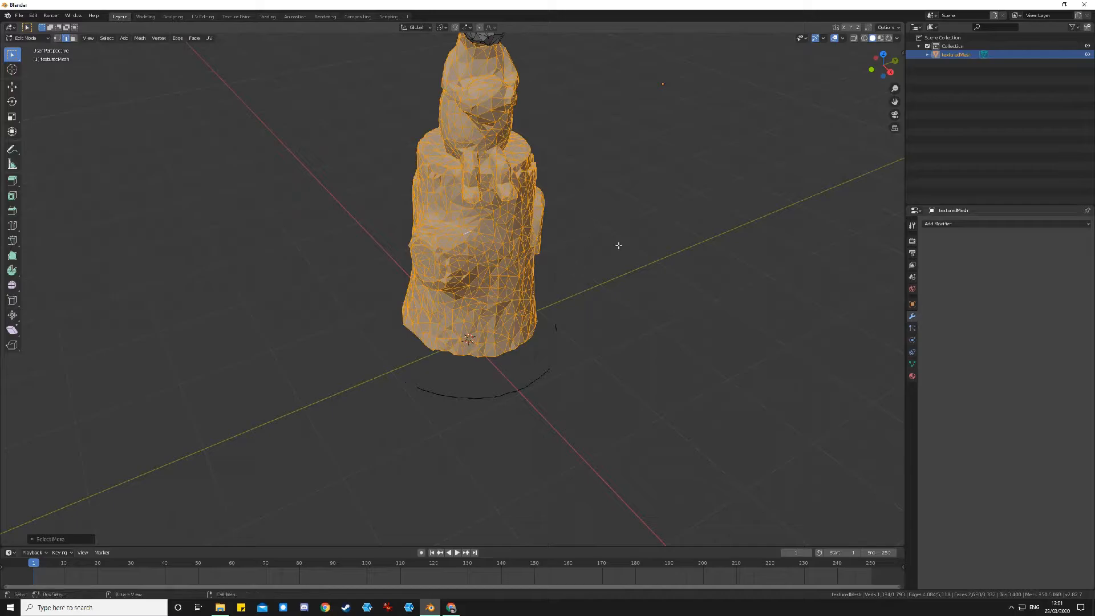
scroll(630, 257, up, 2)
scroll(630, 258, down, 5)
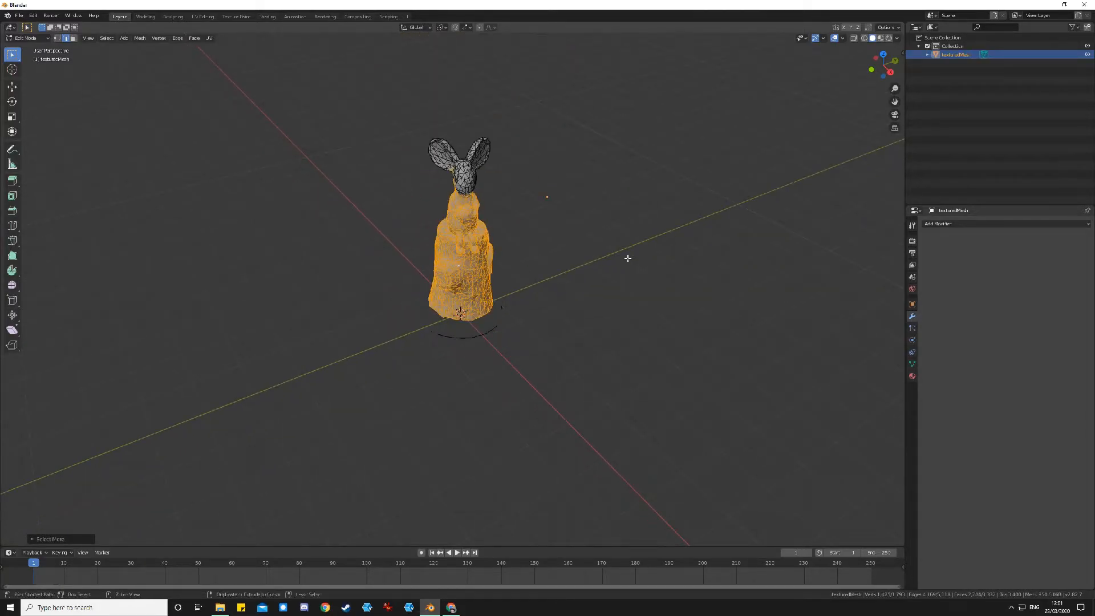
key(ctrl+KP_Add)
key(ctrl+KP_Add)
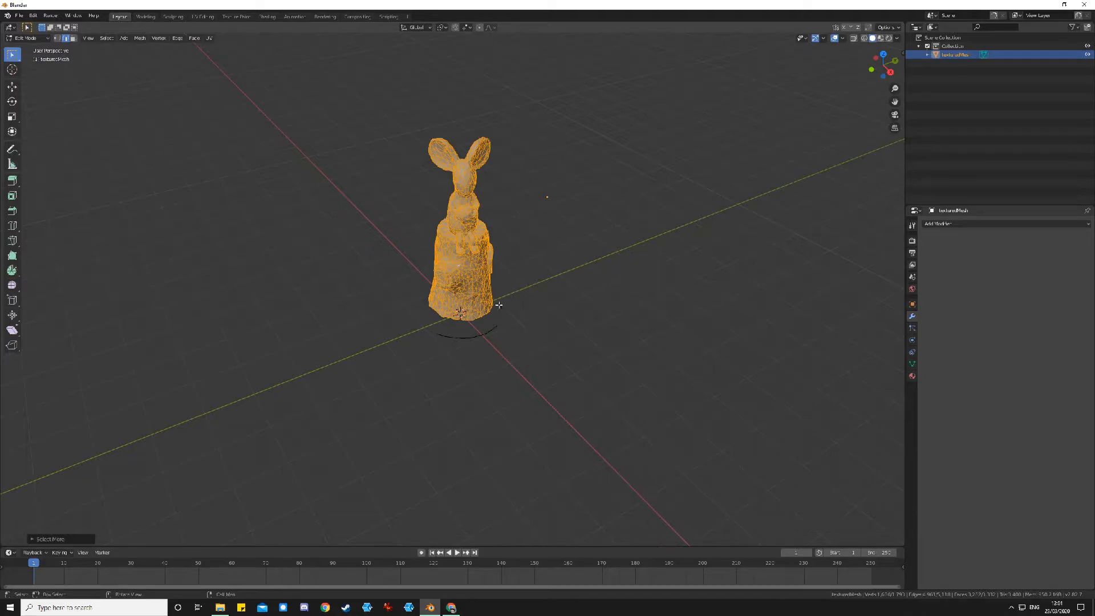
Invert the selection and delete the leftover loose rim fragments of the ground disc as Edges
middle_drag(463, 409, 498, 387)
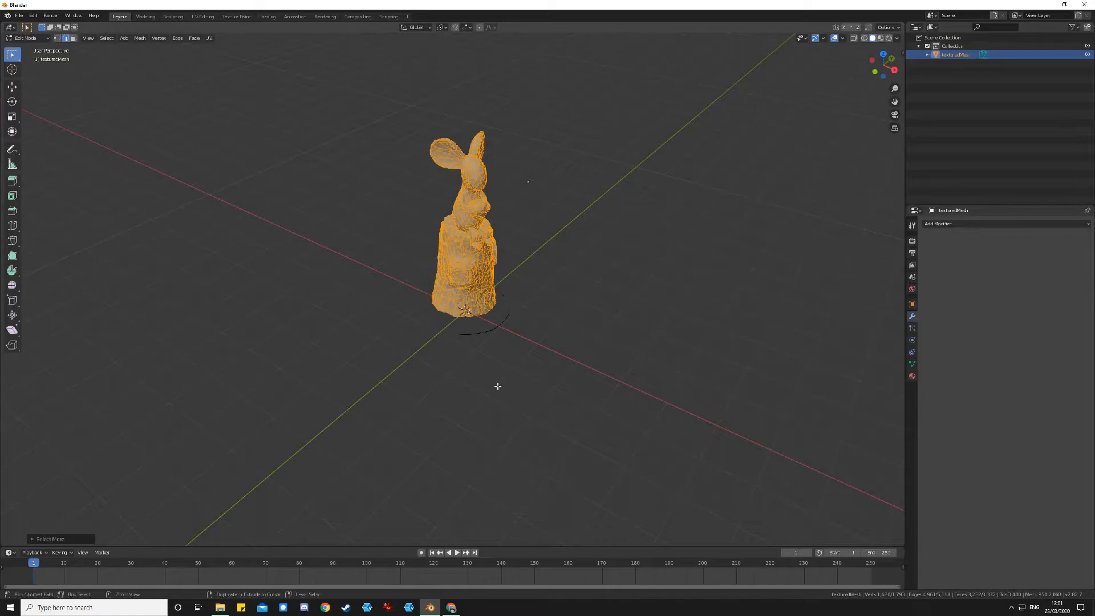
key(ctrl+i)
scroll(576, 387, up, 2)
middle_drag(627, 391, 578, 381)
key(x)
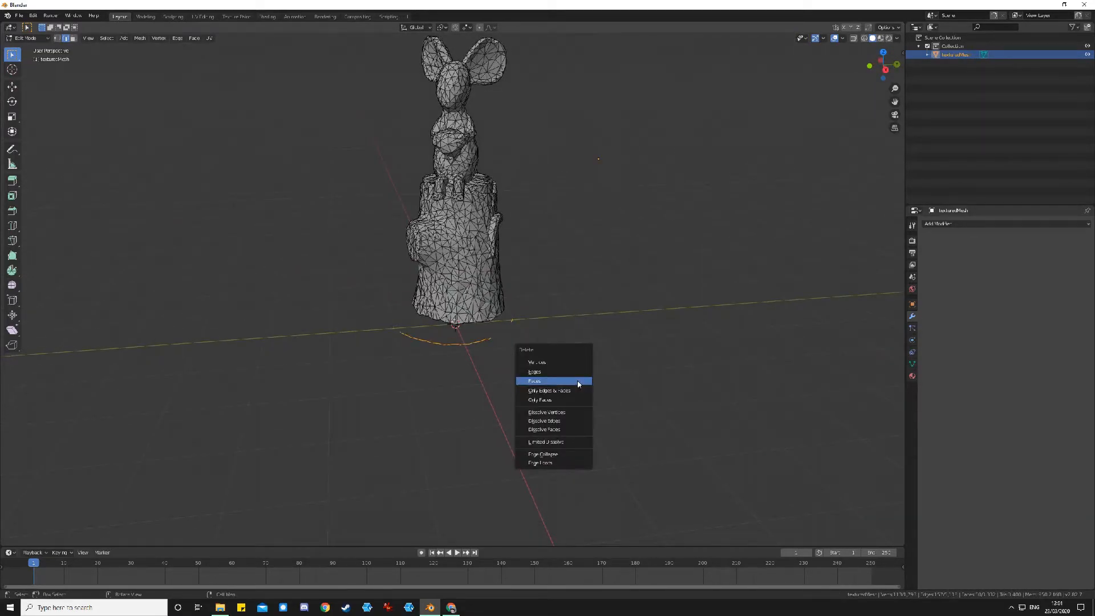
click(550, 374)
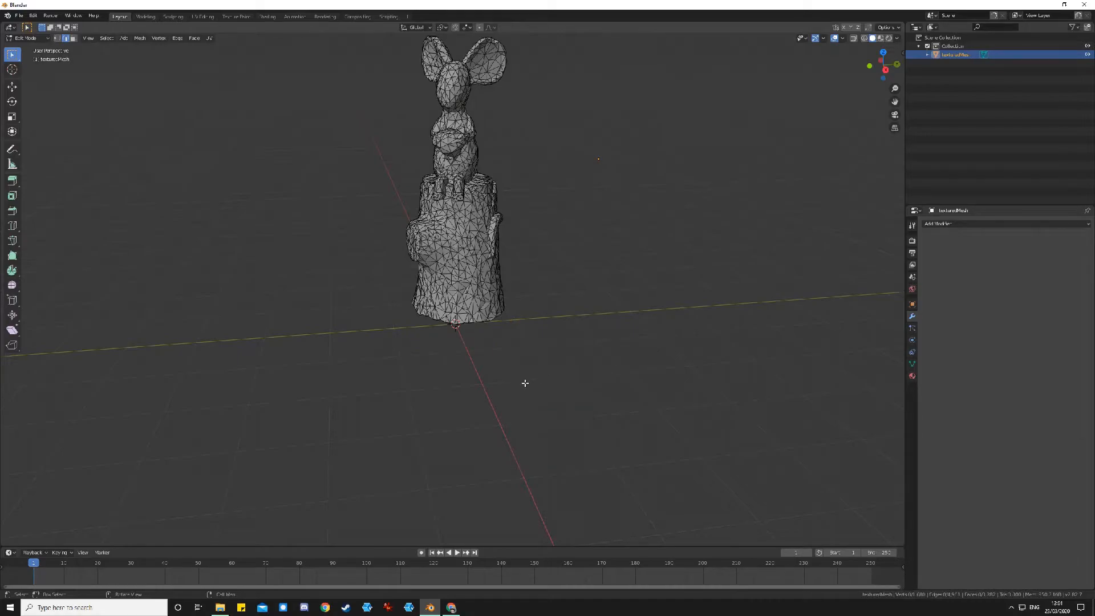
Examine the stump's lower rim and hollow underside where the ground disc was cut away
middle_drag(443, 388, 542, 362)
scroll(717, 362, up, 4)
middle_drag(717, 361, 681, 318)
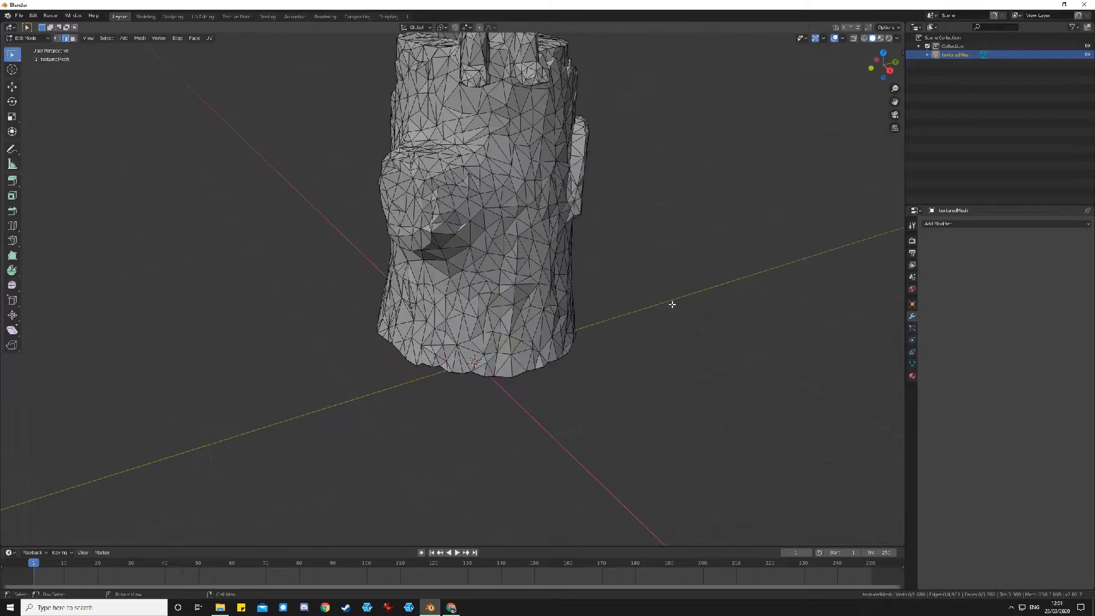
middle_drag(635, 258, 616, 365)
scroll(632, 378, down, 5)
scroll(597, 372, up, 4)
scroll(616, 365, up, 5)
middle_drag(615, 425, 638, 399)
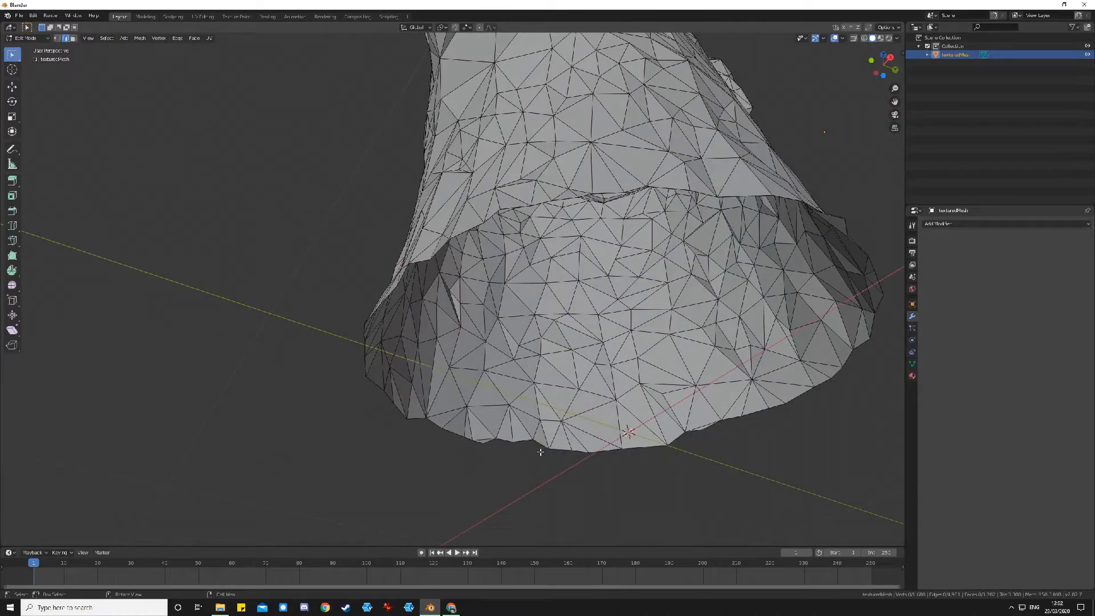
Switch to vertex selection and move individual vertices along the stump's lower rim to even out its jagged outline
click(58, 38)
middle_drag(522, 237, 547, 299)
shift+middle_drag(665, 392, 484, 323)
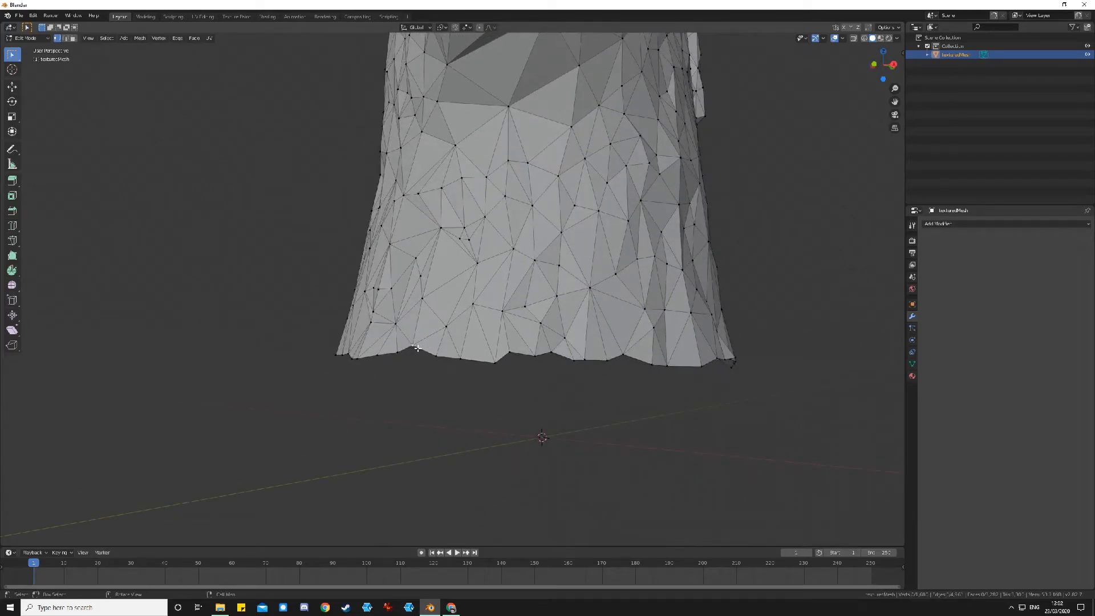
key(g)
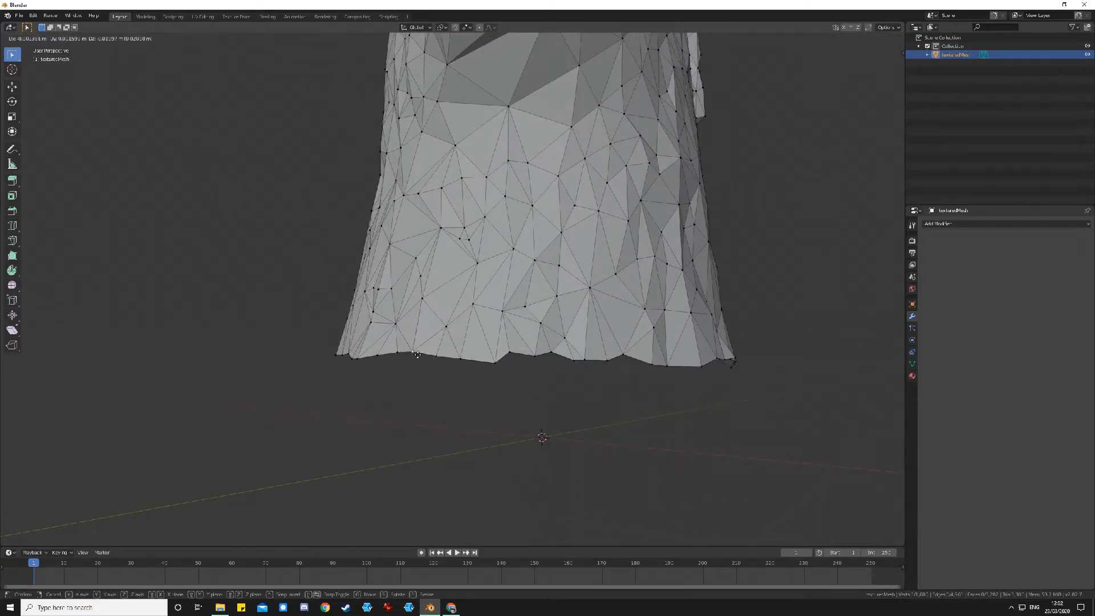
click(417, 355)
key(g)
click(514, 358)
middle_drag(579, 391, 552, 380)
key(g)
click(323, 292)
key(g)
click(332, 294)
middle_drag(379, 307, 368, 328)
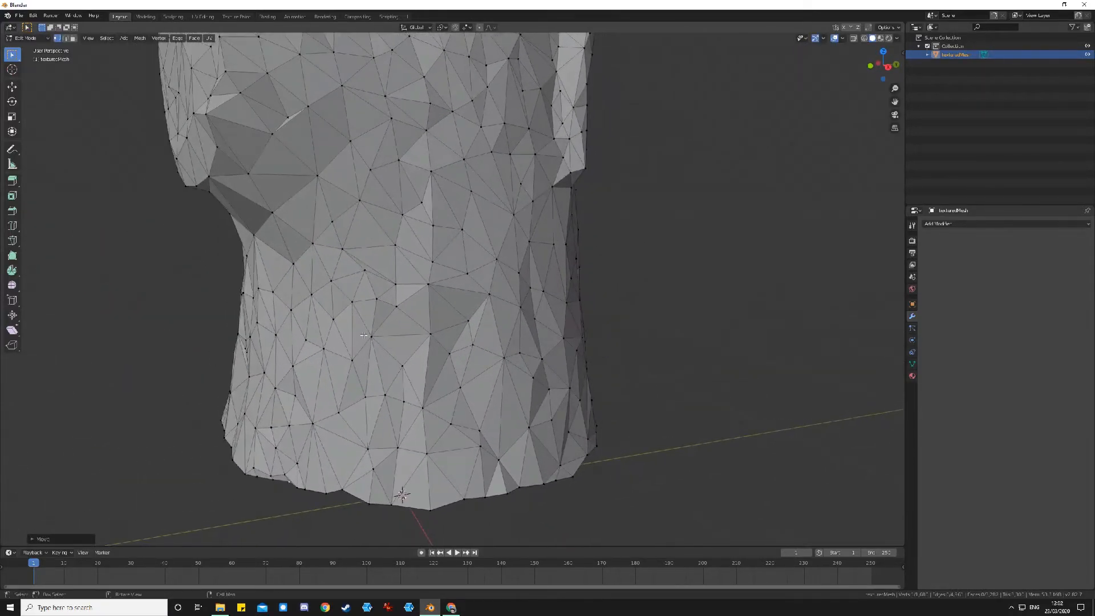
key(g)
click(287, 487)
Switch to edge selection and select the boundary edge loop around the stump's open underside
key(2)
middle_drag(342, 490, 328, 144)
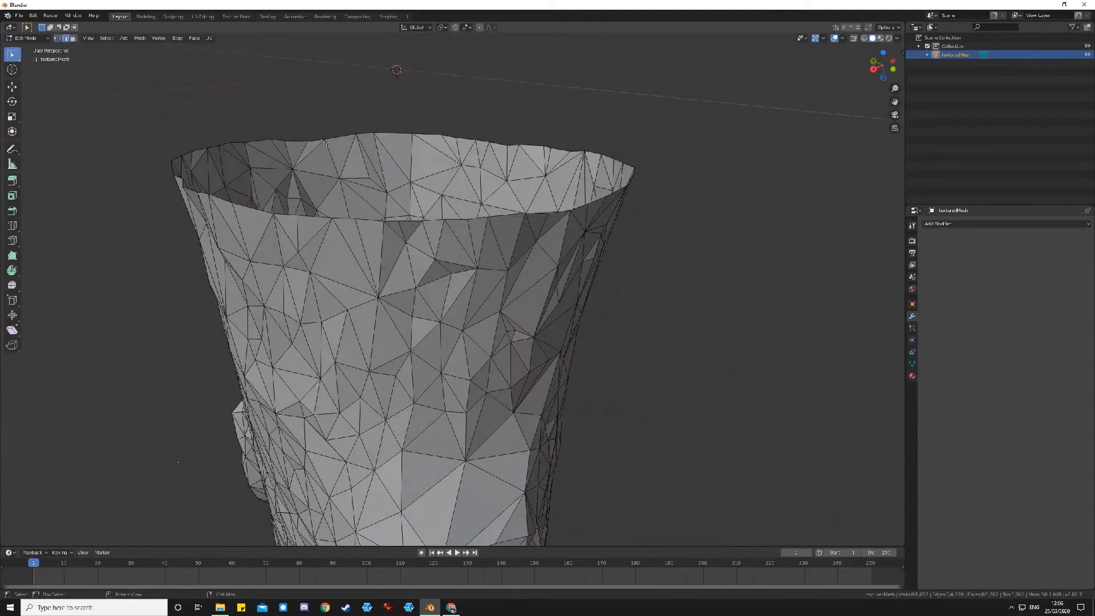
alt+click(368, 220)
mouse_move(311, 215)
middle_down()
mouse_move(363, 217)
mouse_move(319, 213)
middle_up()
scroll(319, 221, down, 5)
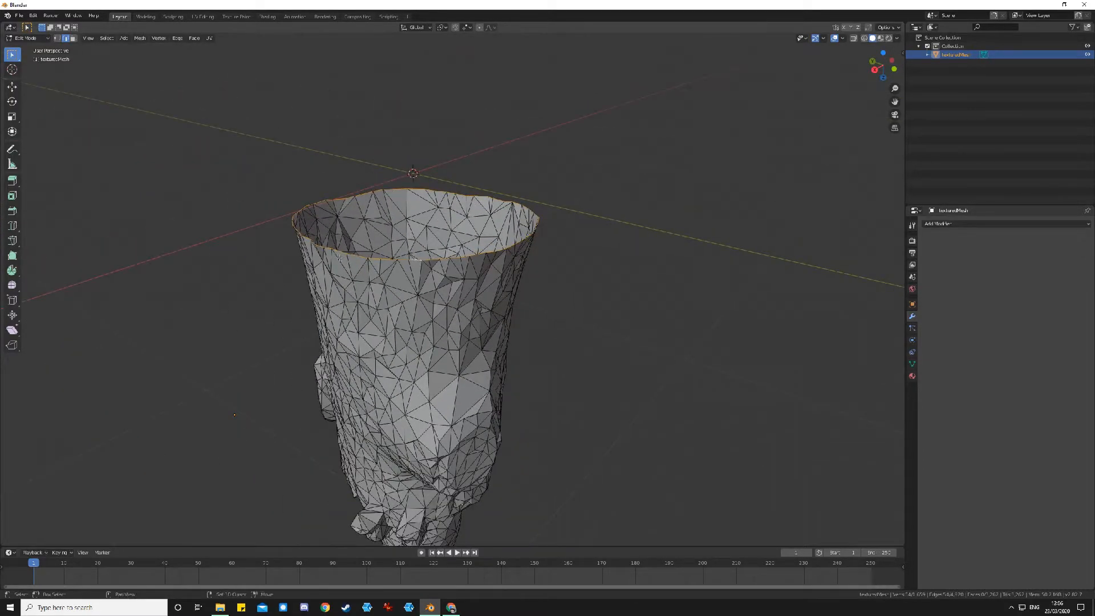
Fill the selected boundary edge loop with faces to close the stump's open underside
shift+middle_drag(337, 250, 386, 310)
scroll(531, 336, up, 5)
middle_drag(531, 335, 560, 329)
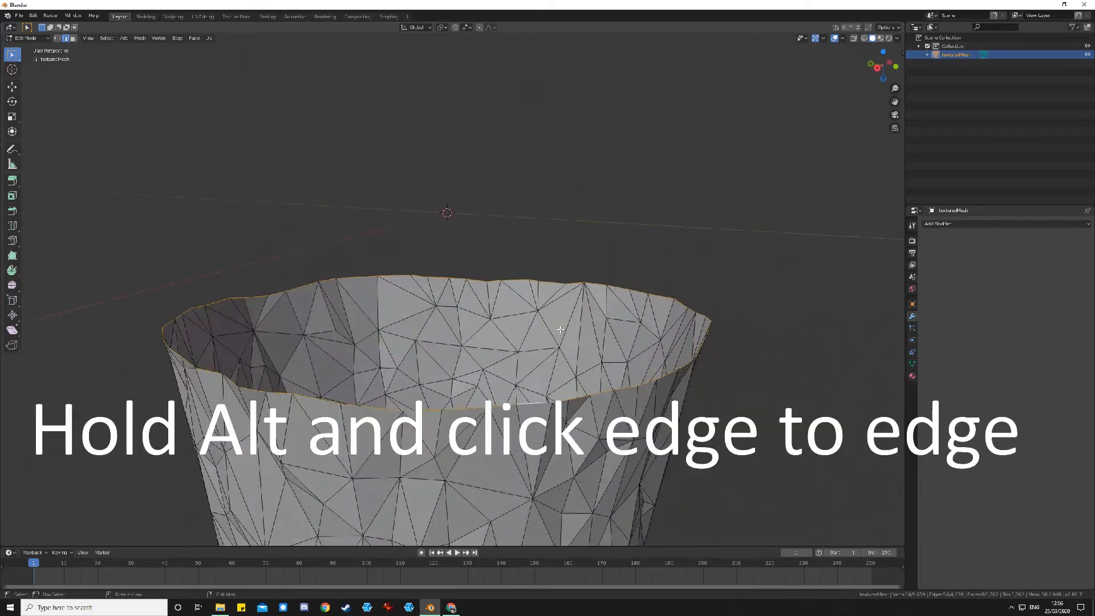
middle_drag(573, 368, 568, 392)
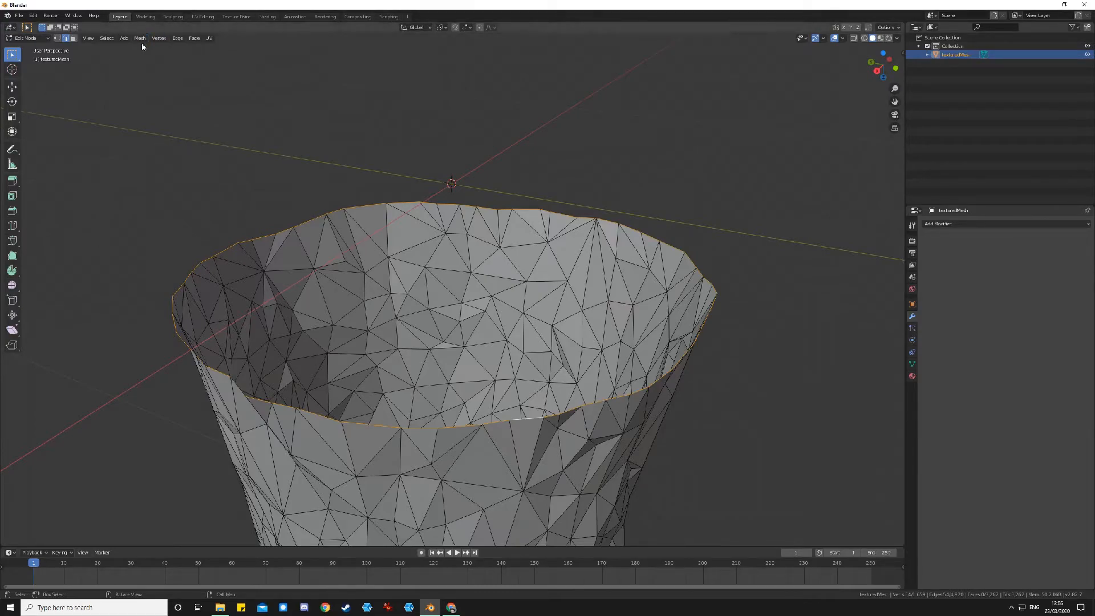
click(177, 38)
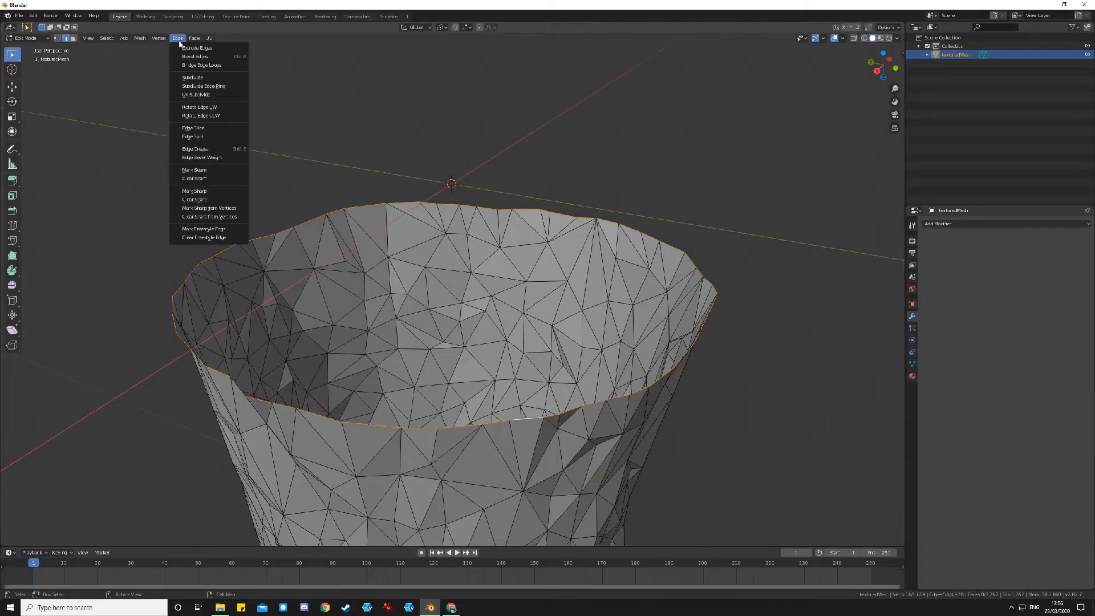
mouse_move(194, 38)
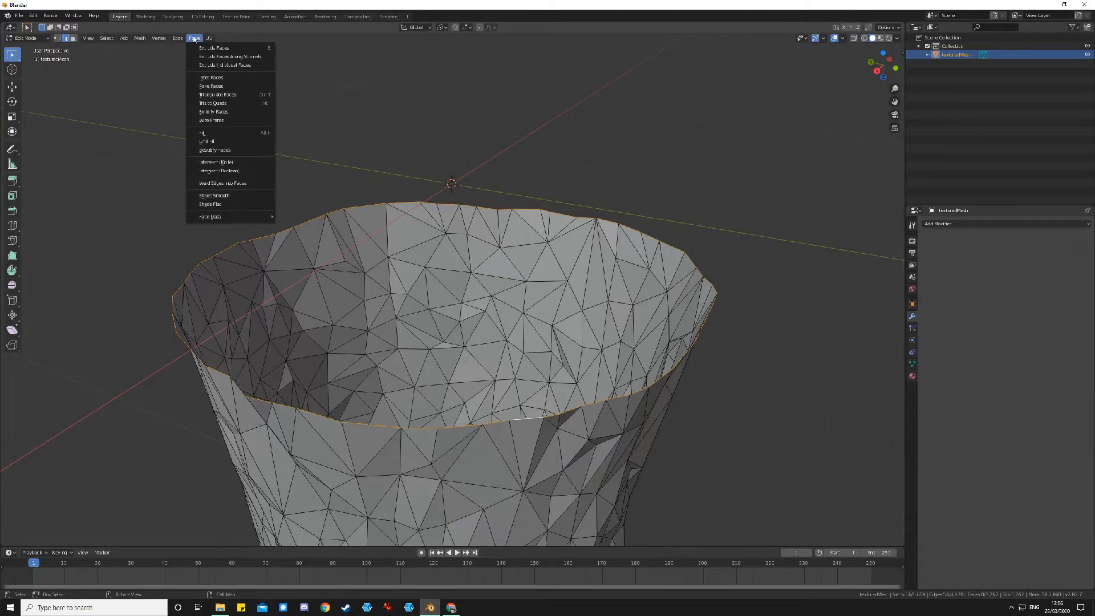
click(220, 134)
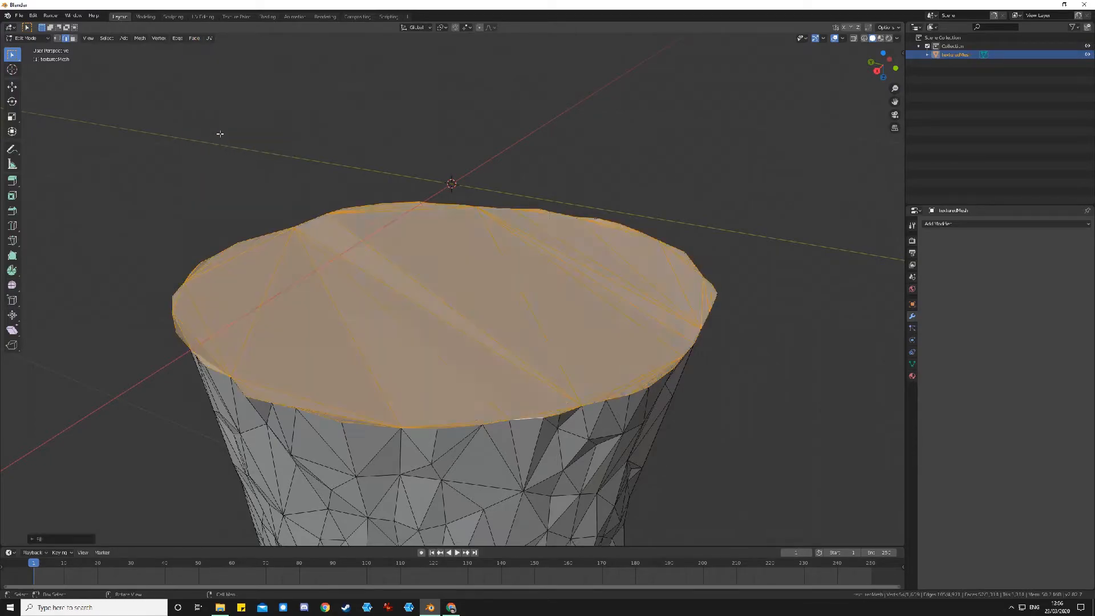
Examine the closed base and the mouse's body from several sides for remaining surface flaws
middle_drag(439, 362, 407, 338)
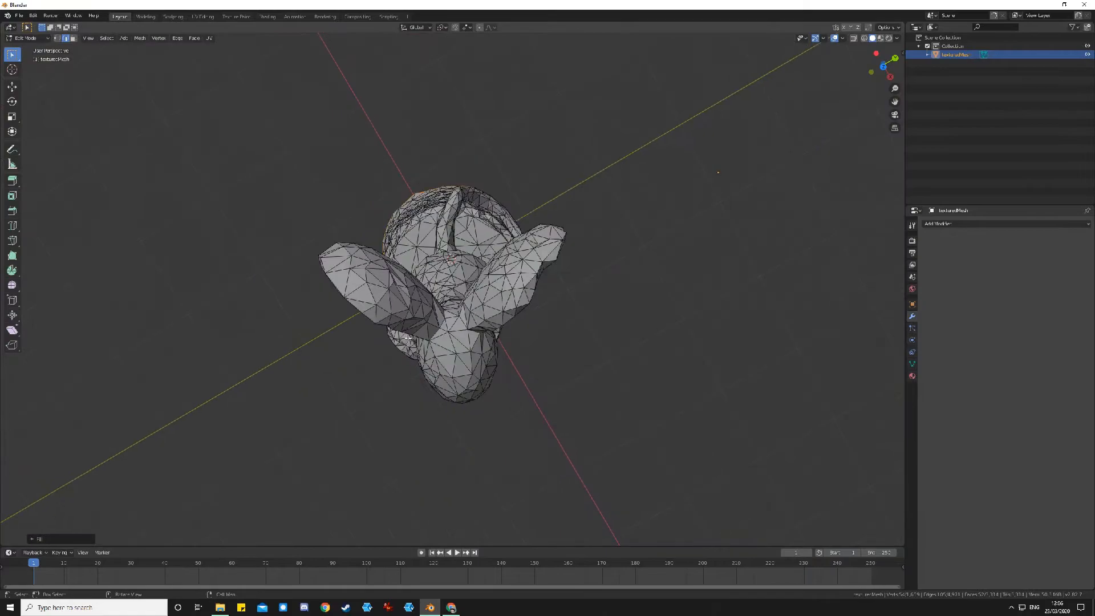
middle_drag(445, 379, 372, 251)
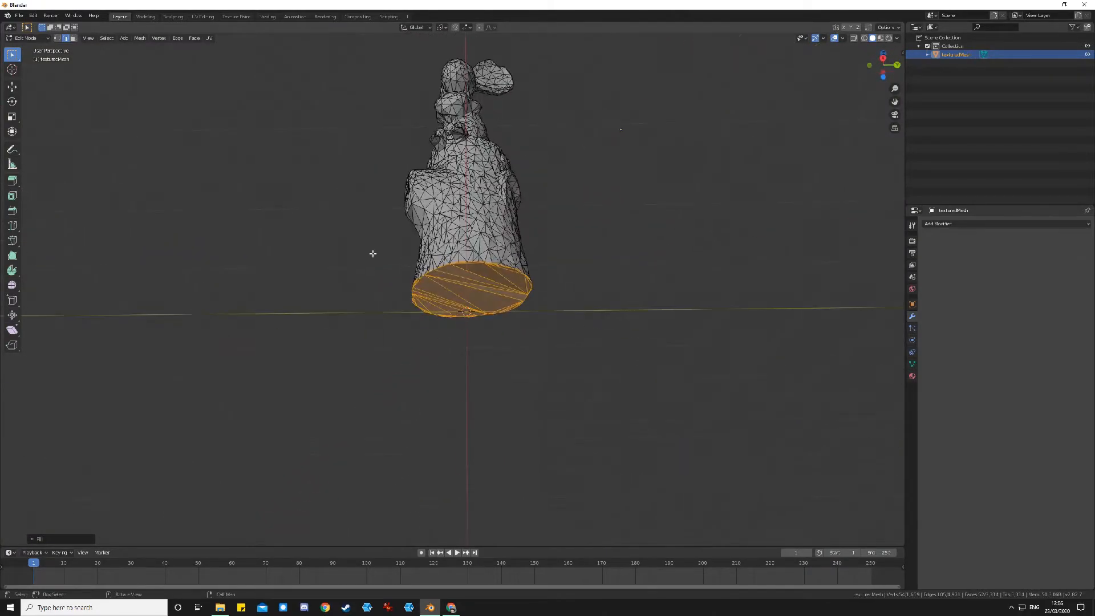
middle_drag(499, 268, 494, 291)
middle_drag(492, 215, 390, 269)
middle_drag(464, 333, 429, 372)
middle_drag(453, 240, 476, 285)
scroll(476, 285, up, 5)
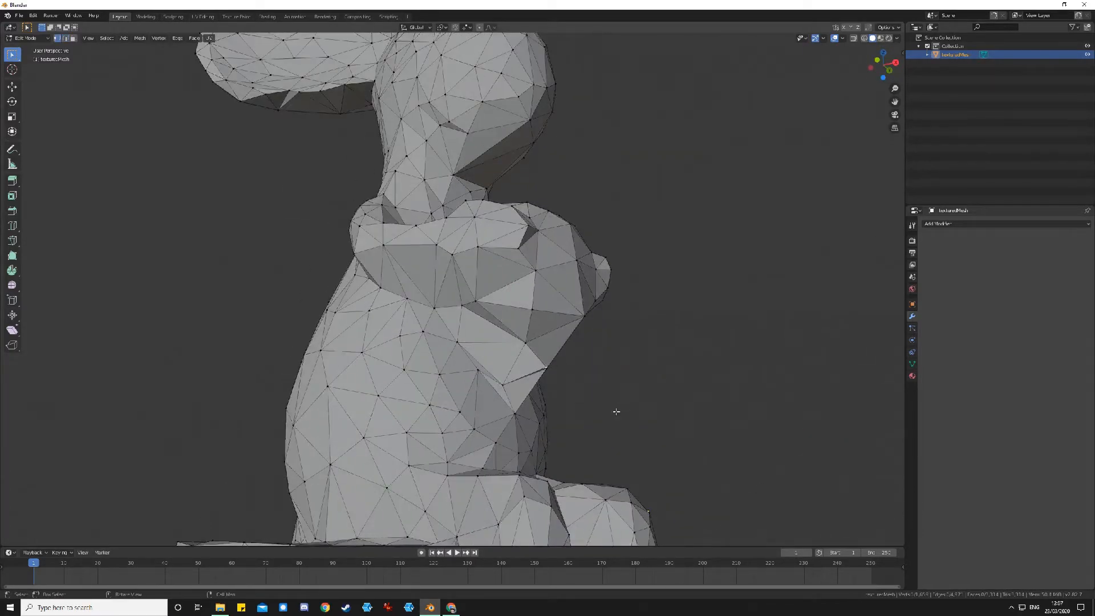
middle_drag(616, 411, 569, 245)
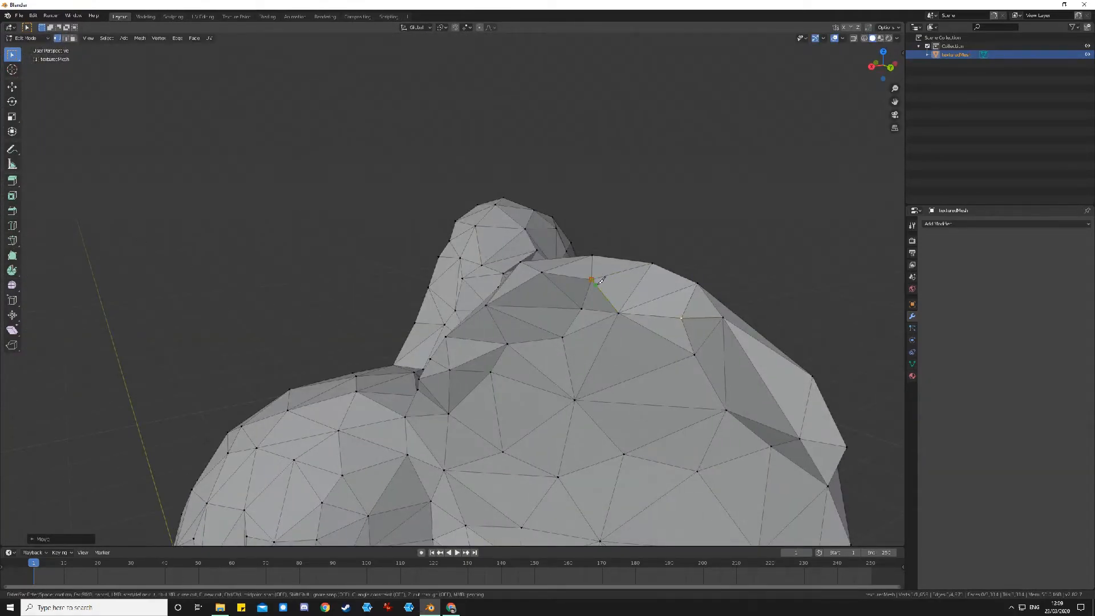
Move individual vertices across the sculpture's surface to even out sharp bumps and dents
click(592, 279)
click(681, 319)
key(Return)
middle_drag(682, 318, 754, 206)
click(551, 266)
key(g)
click(553, 260)
middle_drag(553, 260, 464, 335)
key(g)
click(623, 311)
key(g)
click(649, 391)
key(g)
click(355, 344)
key(g)
click(365, 408)
key(g)
click(415, 287)
click(442, 222)
key(g)
click(448, 233)
scroll(448, 232, down, 5)
scroll(485, 229, up, 6)
key(g)
click(522, 137)
scroll(521, 137, down, 6)
Examine the retouched sculpture from head to base, comparing its appearance in Object Mode and Edit Mode
middle_drag(531, 229, 646, 479)
key(Tab)
scroll(645, 479, down, 2)
click(114, 38)
key(Tab)
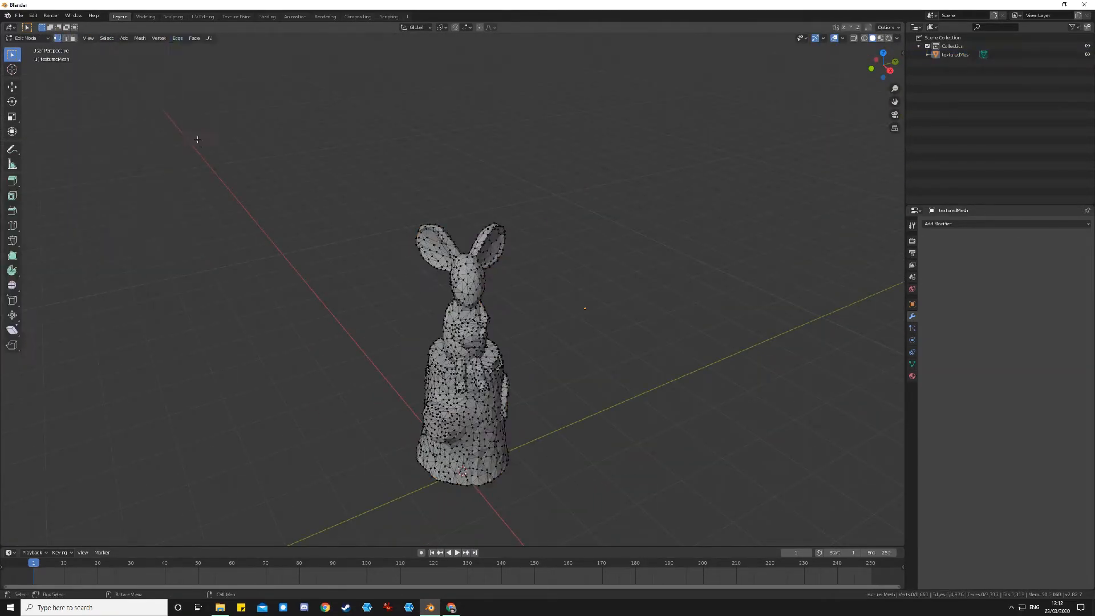
scroll(543, 314, up, 6)
middle_drag(543, 313, 667, 401)
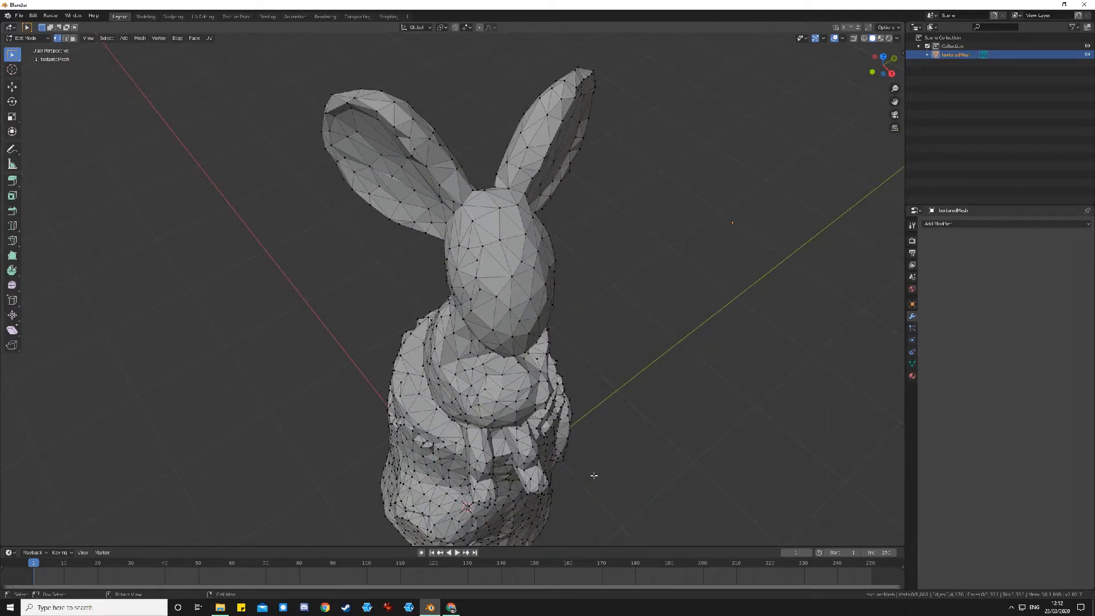
scroll(594, 475, down, 3)
mouse_move(590, 469)
middle_down()
mouse_move(587, 443)
mouse_move(585, 474)
middle_up()
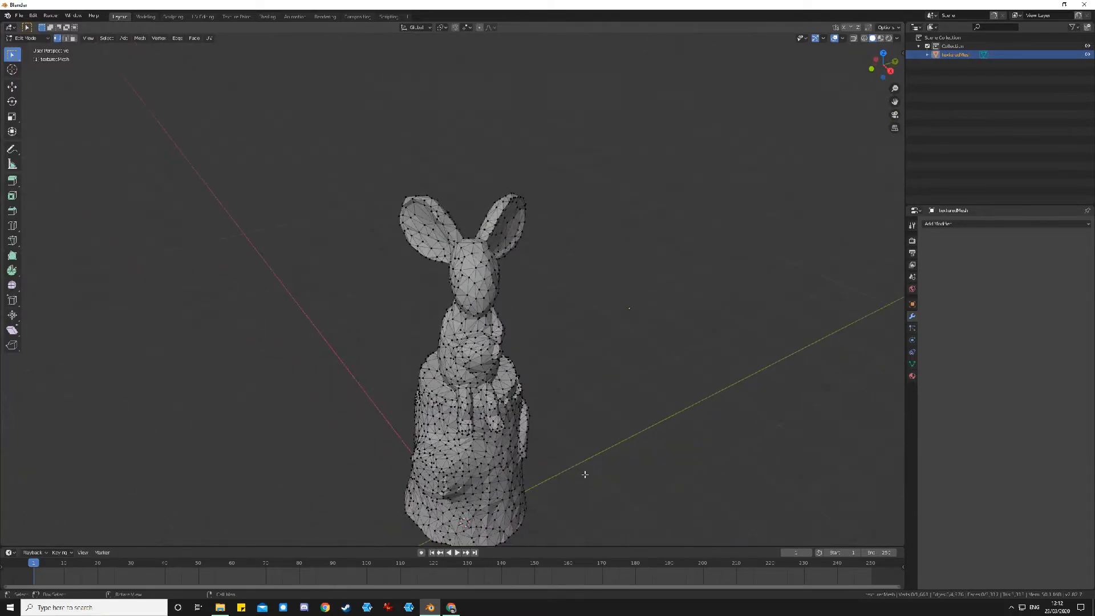
key(Tab)
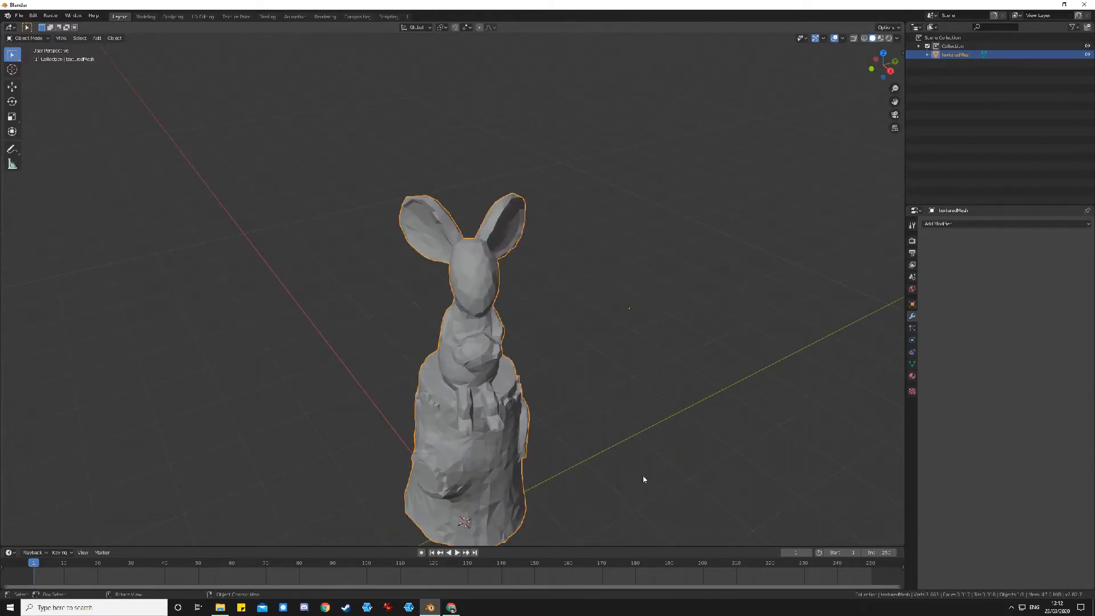
middle_drag(625, 476, 567, 479)
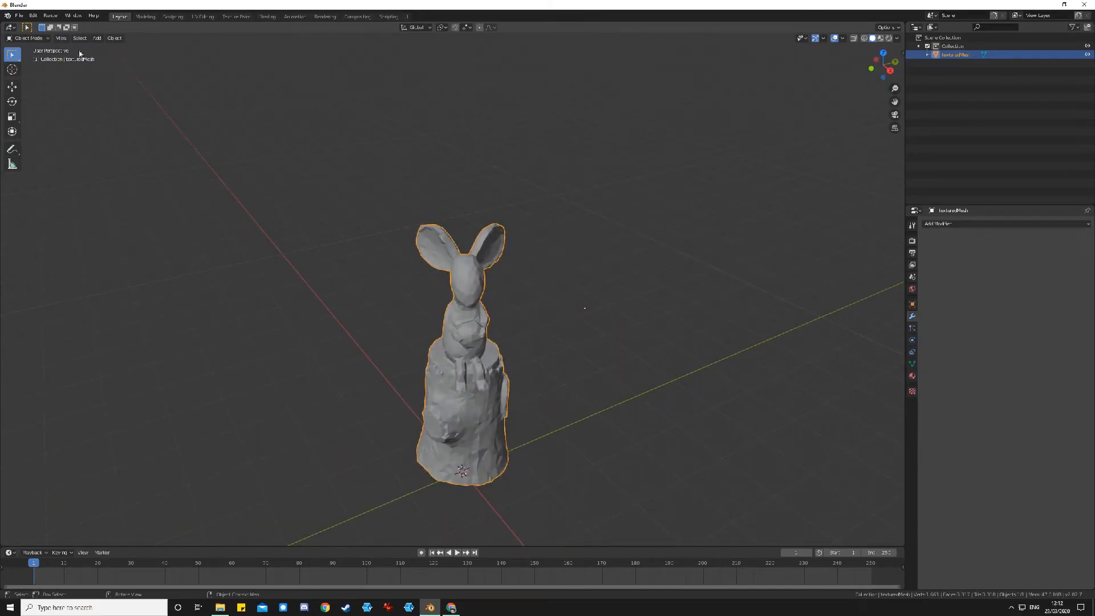
click(113, 39)
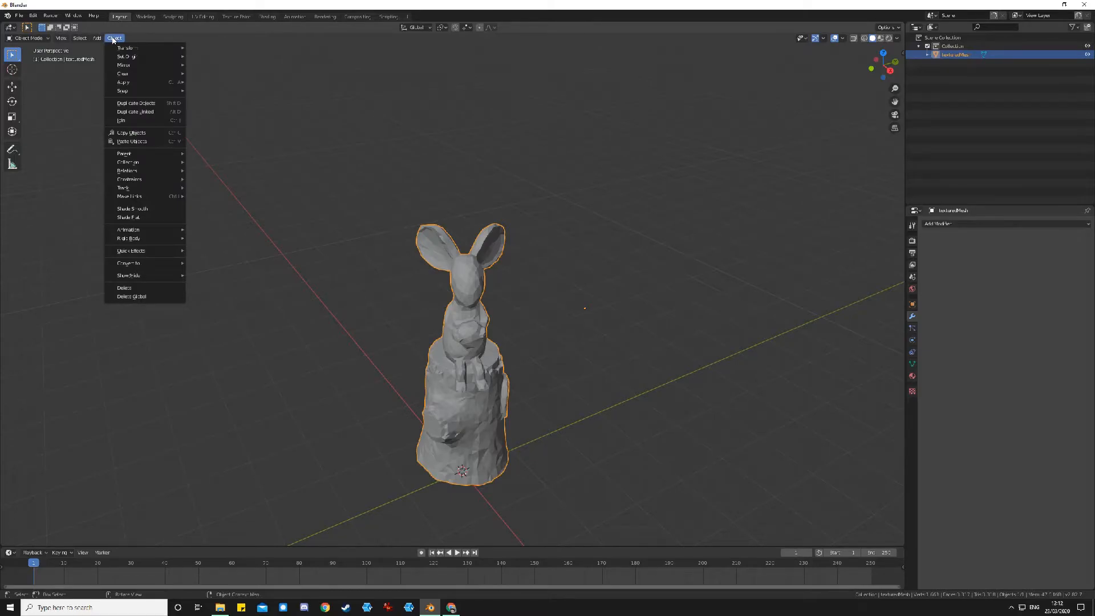
mouse_move(98, 39)
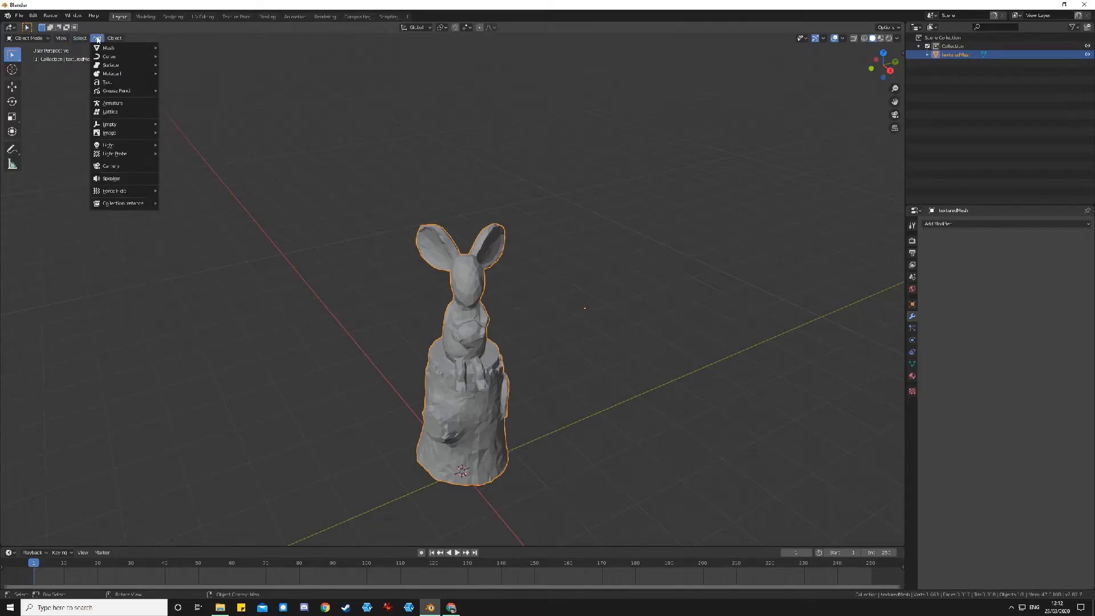
mouse_move(61, 39)
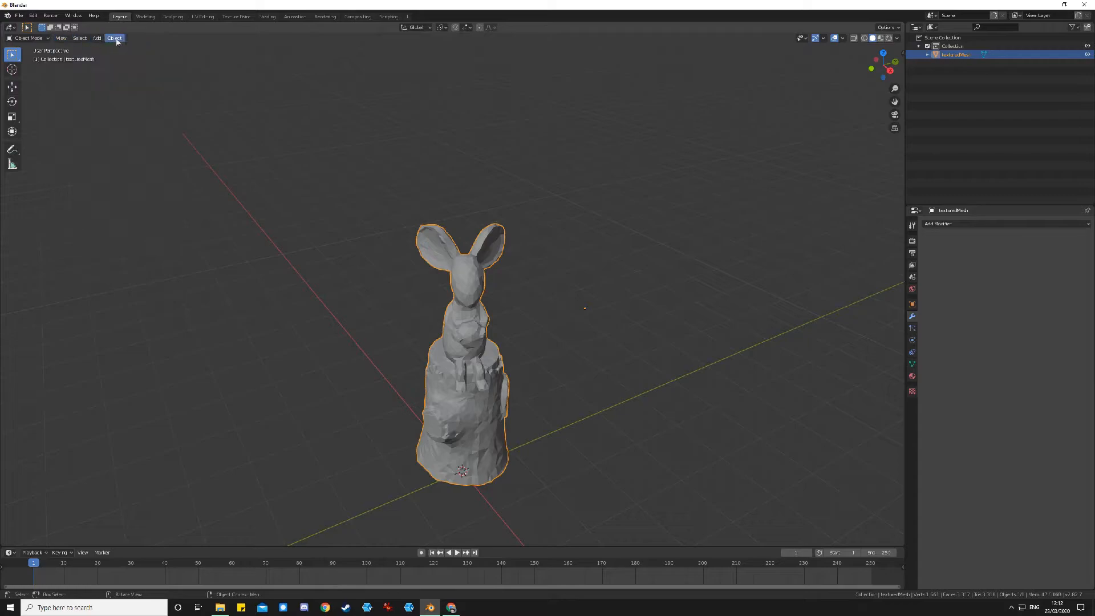
Apply Shade Smooth to all faces of the mesh in Edit Mode, clear the selection and return to Object Mode
key(Tab)
click(158, 37)
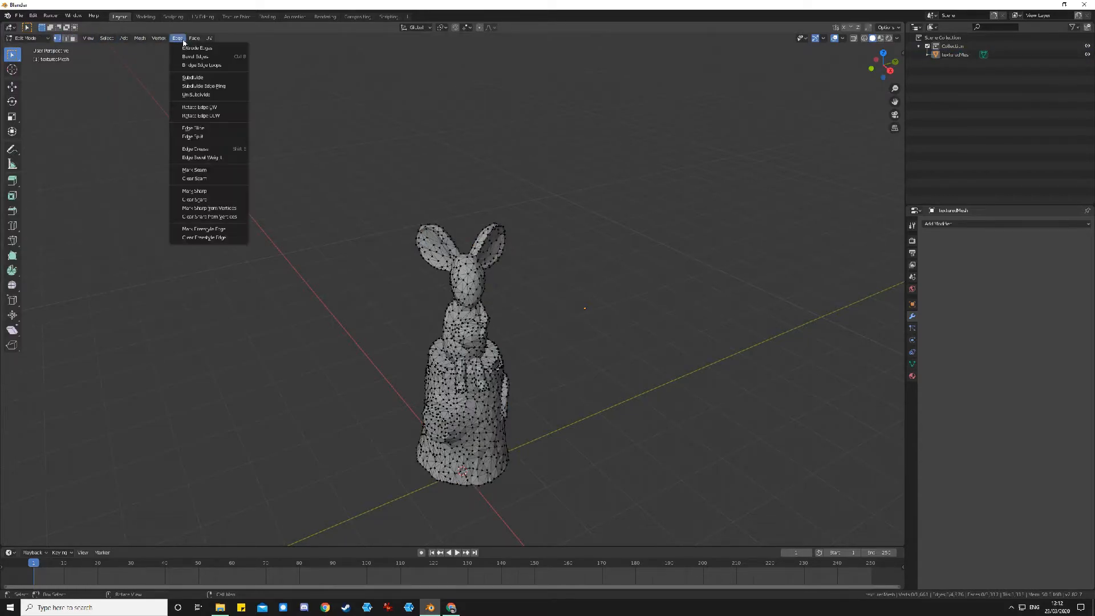
mouse_move(143, 41)
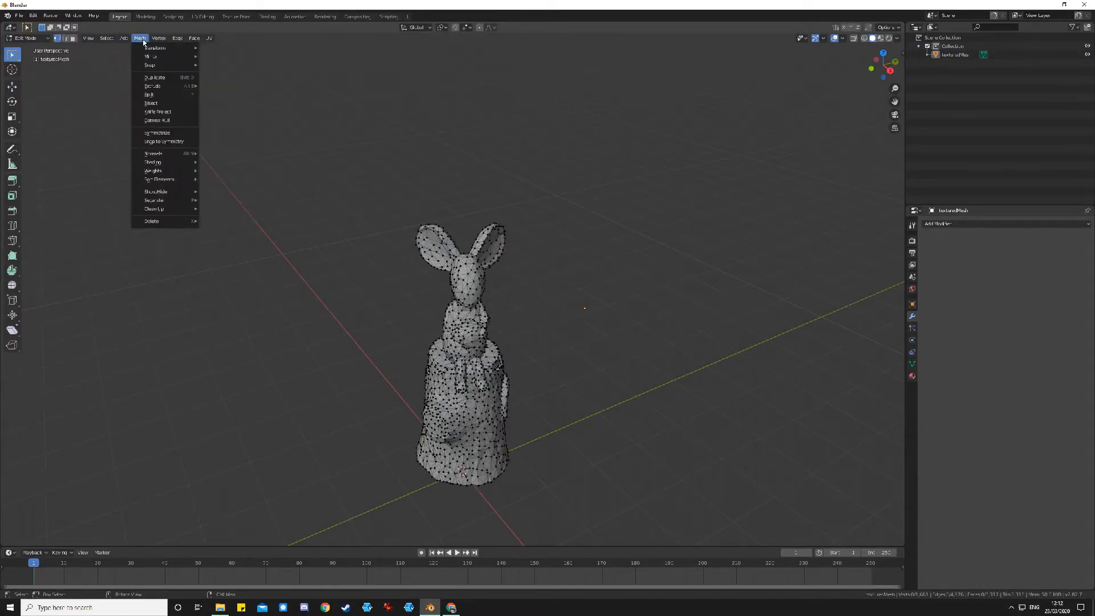
click(199, 38)
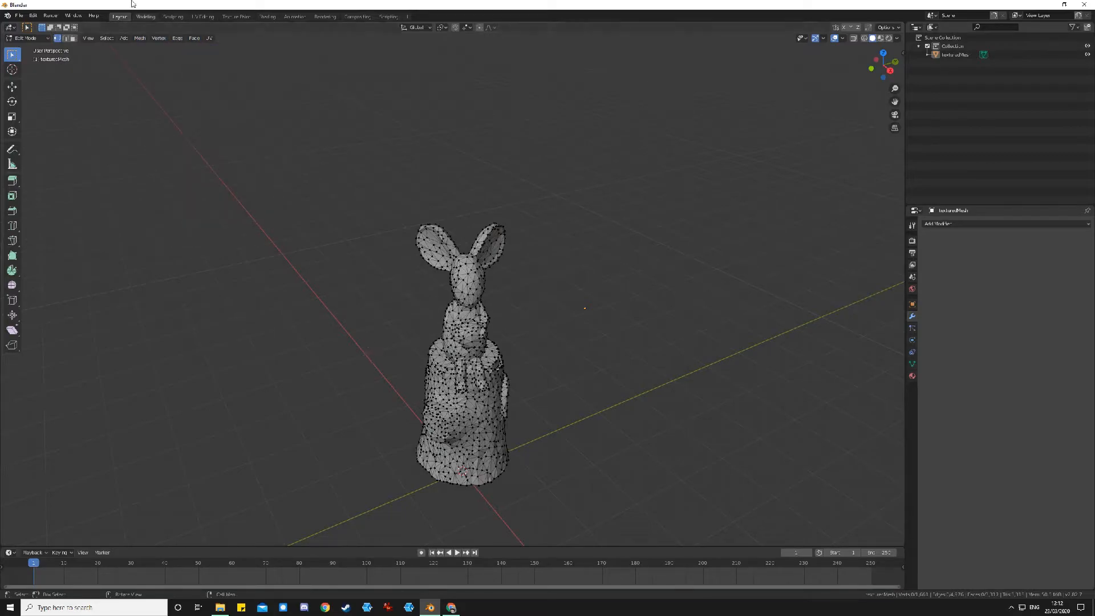
key(a)
click(194, 40)
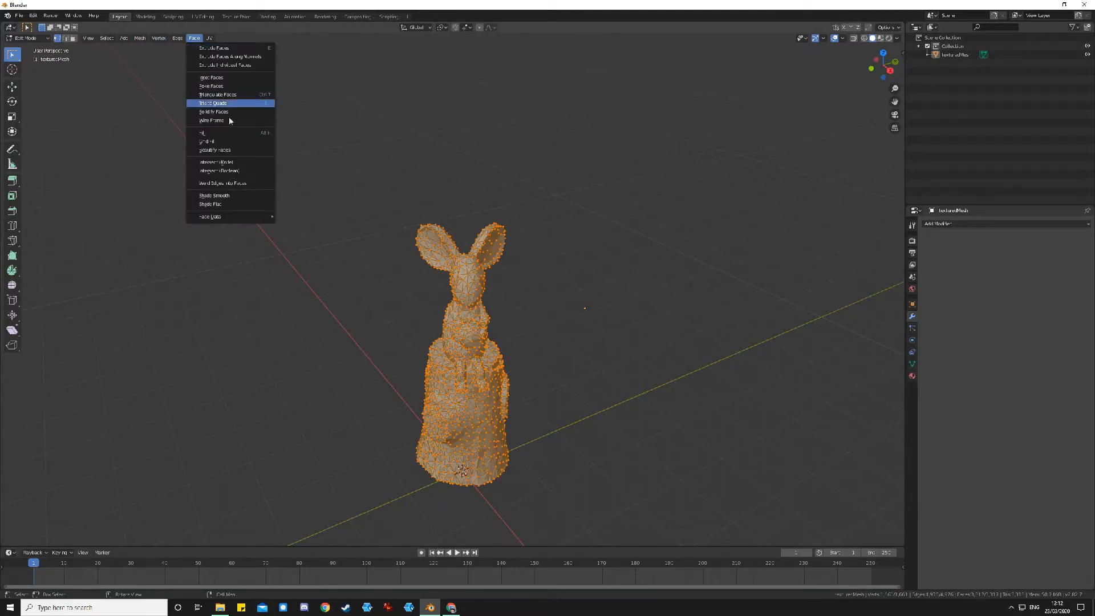
click(252, 196)
key(alt+a)
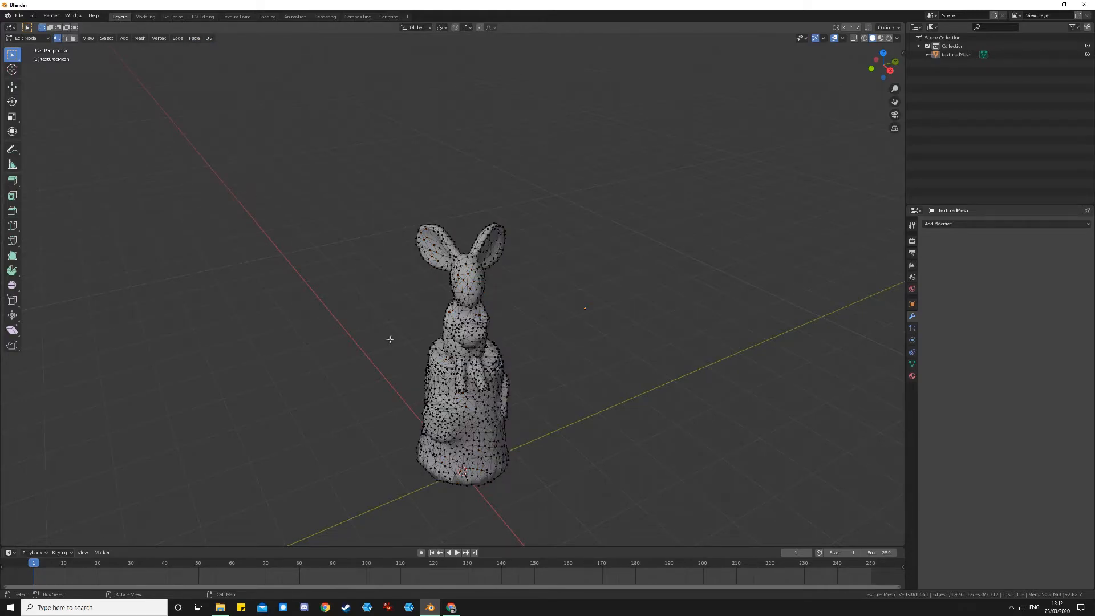
key(Tab)
Move a vertex on the side of the stump in Edit Mode to even out the smooth-shaded surface
middle_drag(663, 427, 630, 460)
scroll(631, 460, up, 4)
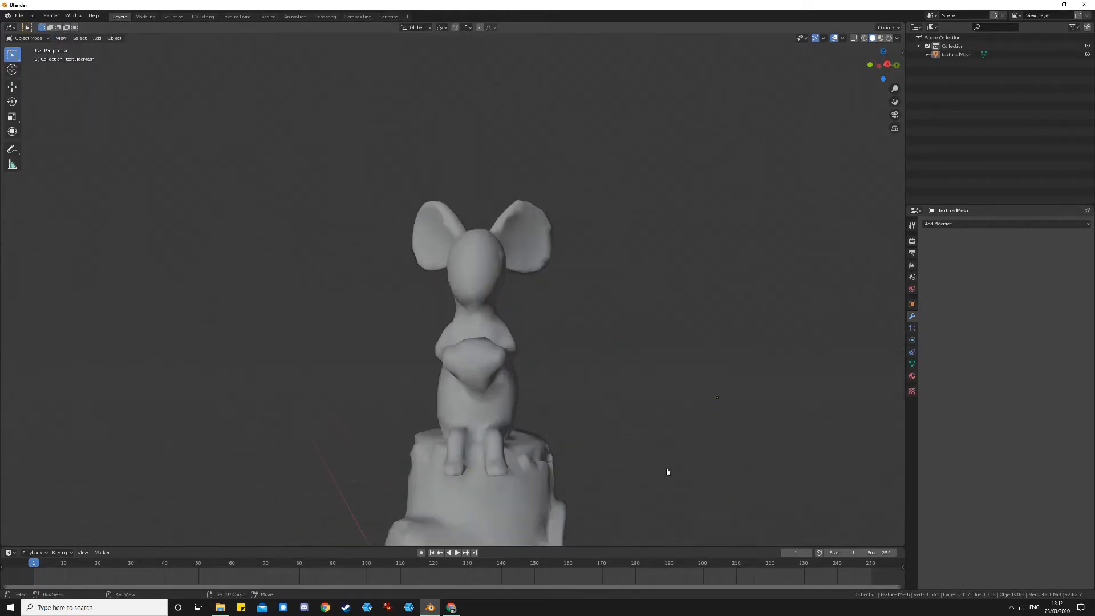
middle_drag(590, 419, 464, 399)
key(Tab)
middle_drag(580, 463, 614, 446)
key(g)
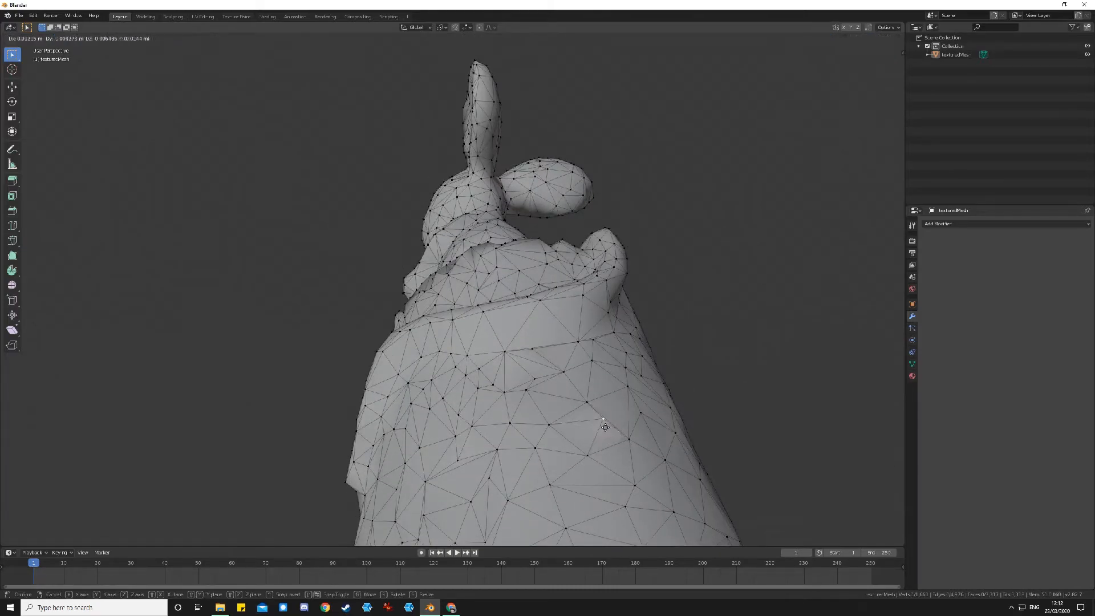
click(589, 438)
middle_drag(789, 383, 692, 402)
scroll(690, 402, down, 5)
key(Tab)
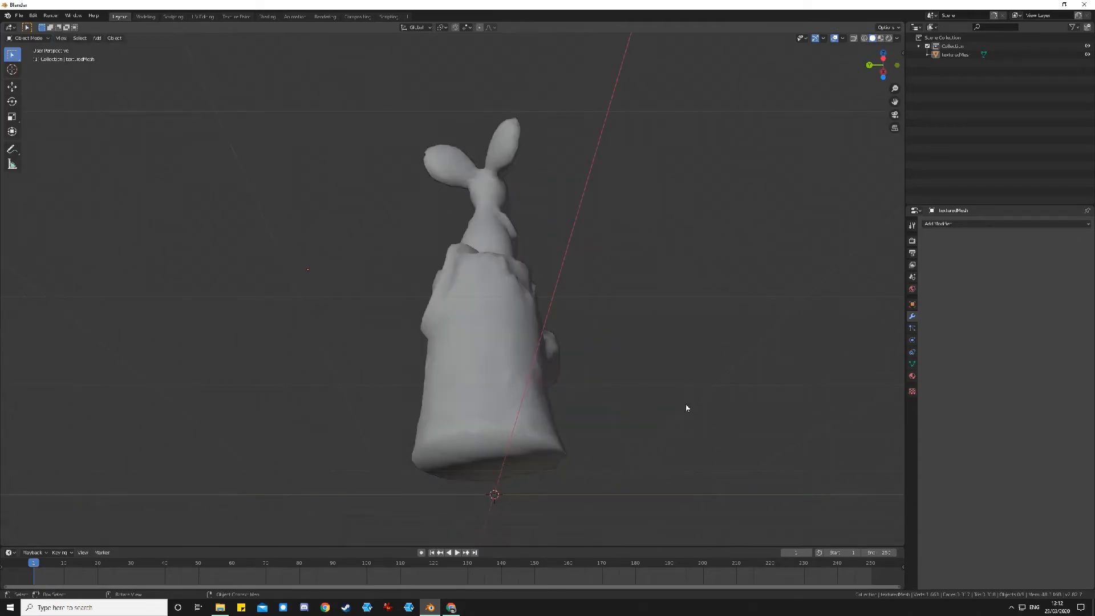
Reposition a vertex near the mouse's ear and head in Edit Mode, then return to Object Mode
middle_drag(631, 364, 543, 380)
scroll(325, 213, up, 6)
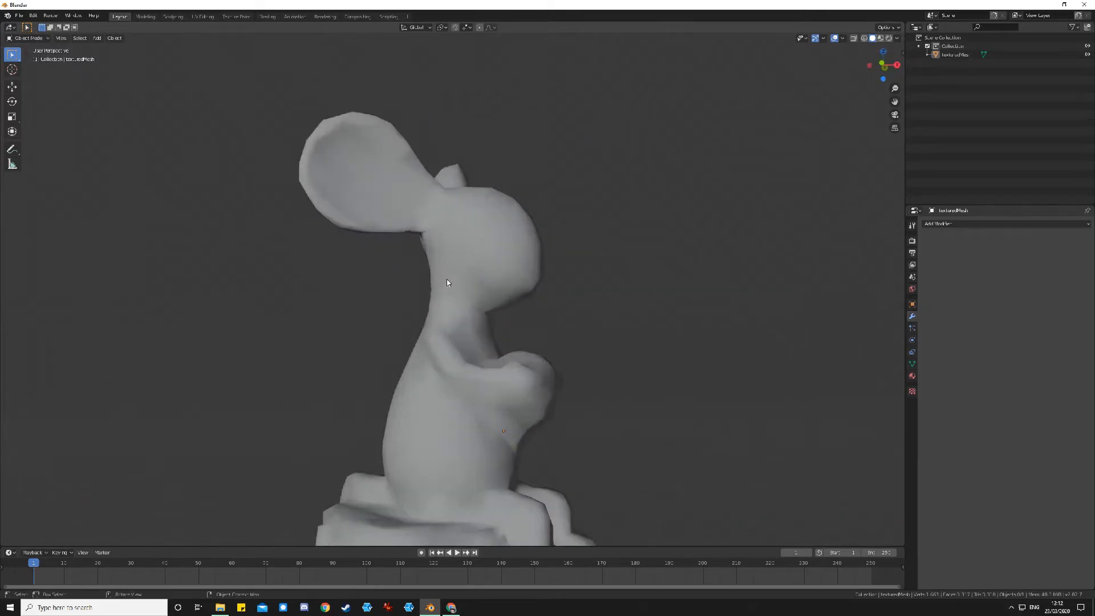
key(Tab)
scroll(380, 220, up, 5)
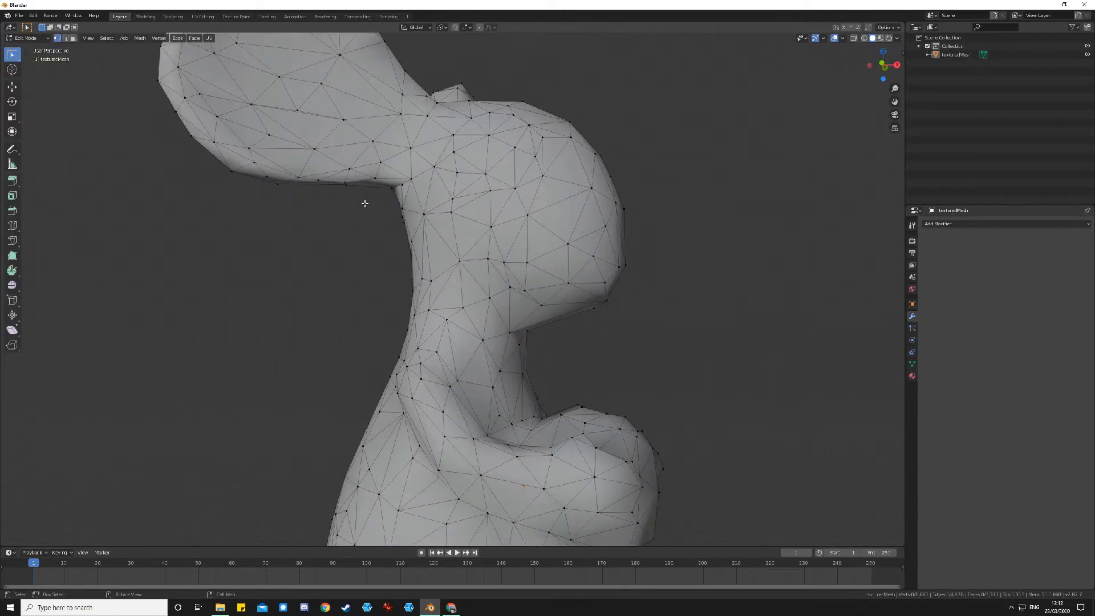
middle_drag(362, 200, 363, 230)
key(g)
click(275, 141)
key(Tab)
Inspect the smooth-shaded sculpture up close and from afar in both modes for remaining creases and pits
scroll(742, 211, down, 4)
middle_drag(746, 215, 660, 244)
key(Tab)
scroll(524, 204, up, 5)
middle_drag(524, 204, 387, 391)
key(Tab)
key(Tab)
key(Tab)
scroll(428, 237, down, 6)
scroll(458, 463, up, 5)
key(Tab)
scroll(535, 289, down, 8)
scroll(200, 264, up, 4)
scroll(387, 392, up, 5)
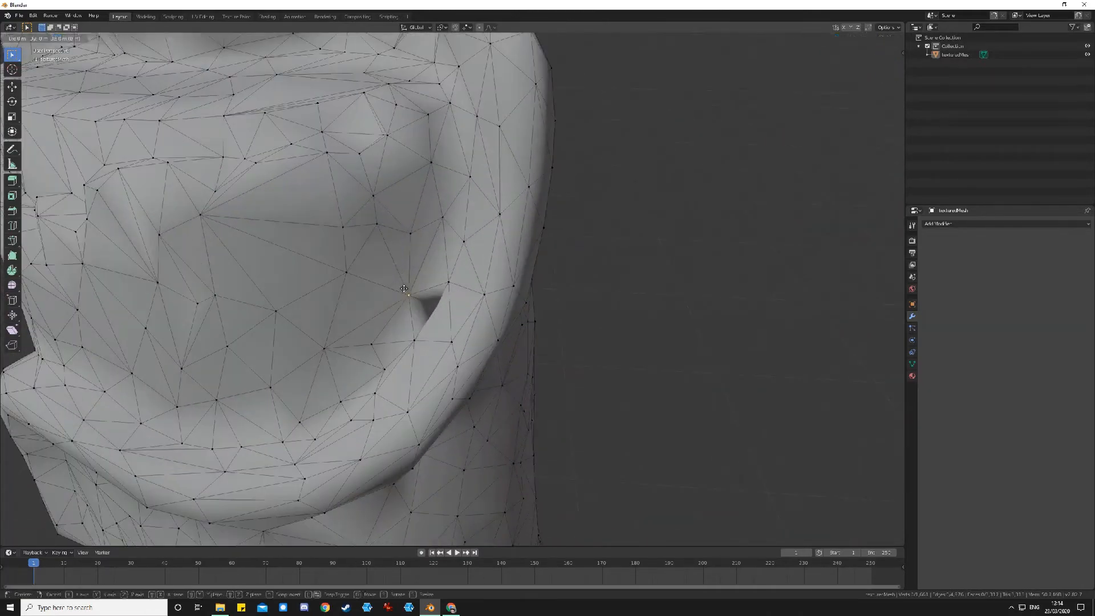
Move the vertex beside the small dark pit inside the curved ridge to even out the surface there
key(3)
click(386, 312)
key(g)
click(390, 308)
middle_drag(390, 308, 348, 305)
scroll(507, 365, down, 5)
scroll(507, 365, down, 4)
key(Tab)
Reposition further stray vertices on the sculpture in Edit Mode, checking the shading in Object Mode between the moves
middle_drag(477, 371, 422, 400)
key(Tab)
key(g)
click(422, 402)
key(Tab)
middle_drag(770, 482, 725, 456)
scroll(560, 360, down, 10)
scroll(560, 359, up, 6)
middle_drag(560, 359, 524, 374)
scroll(489, 493, up, 3)
key(Tab)
key(g)
click(485, 437)
key(Tab)
Examine the stump and the full sculpture from several sides to check the smoothed surface
key(Tab)
scroll(523, 374, up, 4)
key(Tab)
scroll(447, 279, down, 8)
scroll(447, 278, up, 3)
middle_drag(447, 278, 491, 323)
key(Tab)
key(Tab)
scroll(550, 376, up, 5)
scroll(491, 323, down, 6)
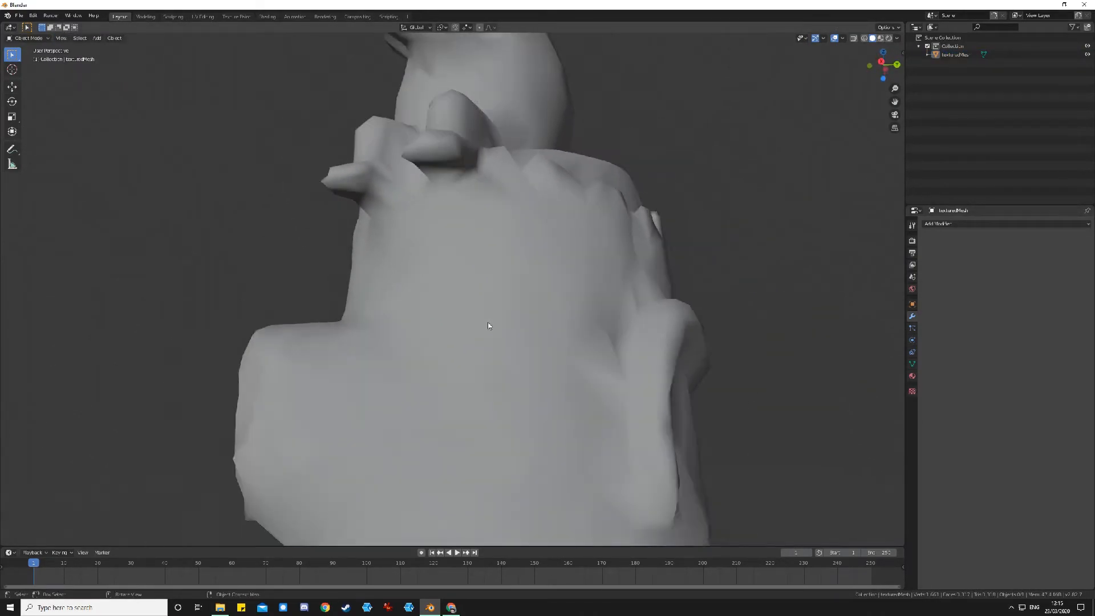
scroll(451, 275, down, 5)
middle_drag(458, 241, 517, 415)
scroll(582, 415, up, 2)
middle_drag(696, 406, 631, 379)
Select the sculpture and open it in Edit Mode with the Smooth tool active
key(a)
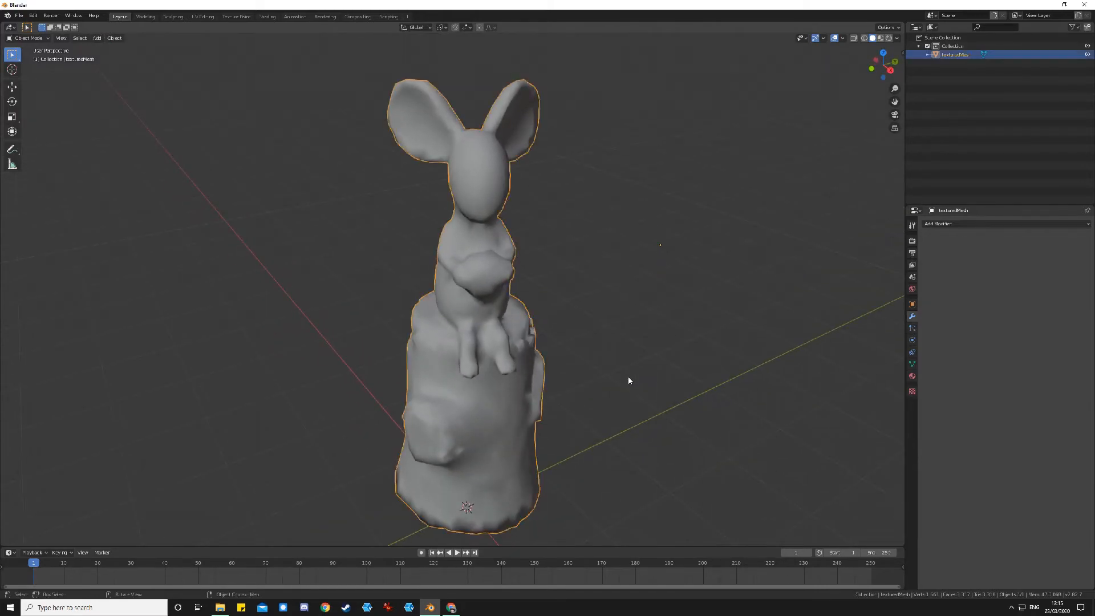
key(Tab)
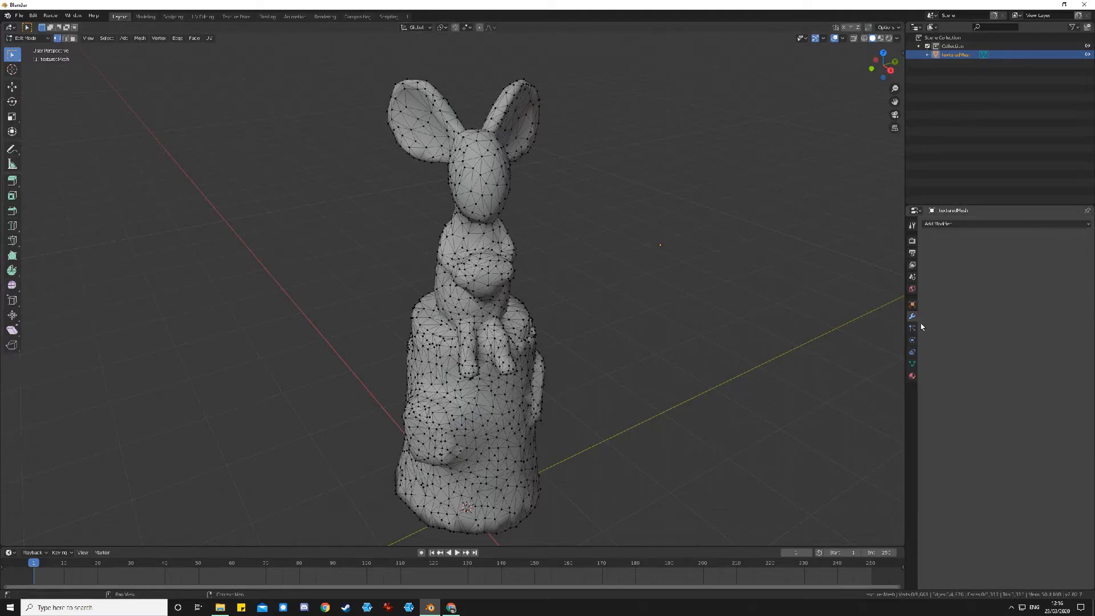
click(12, 287)
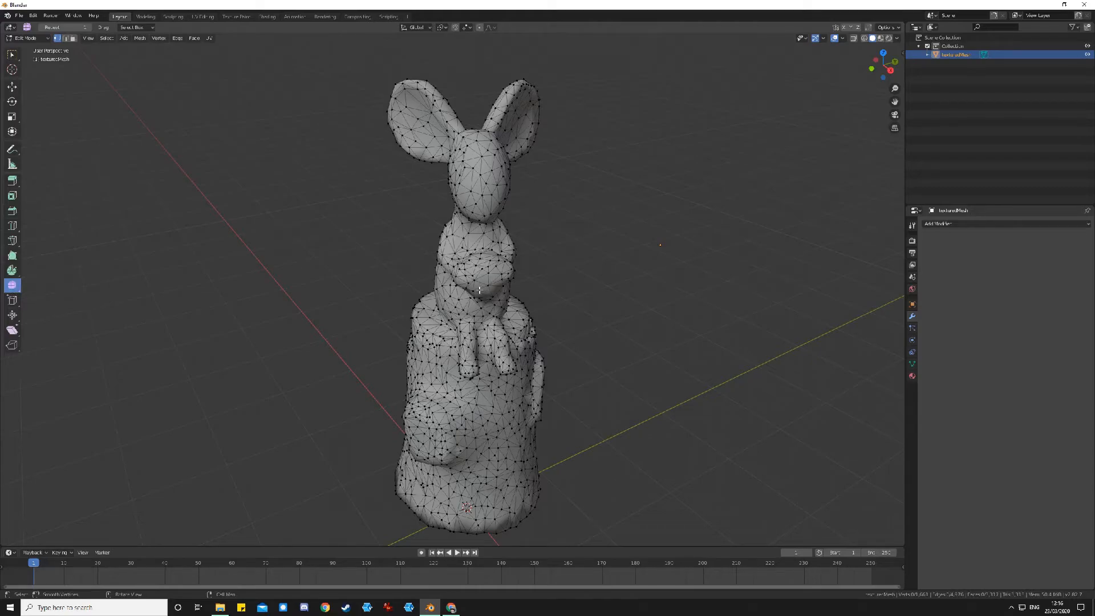
Try smoothing all of the sculpture's vertices at once, including the stump's base, and inspect the mesh
key(a)
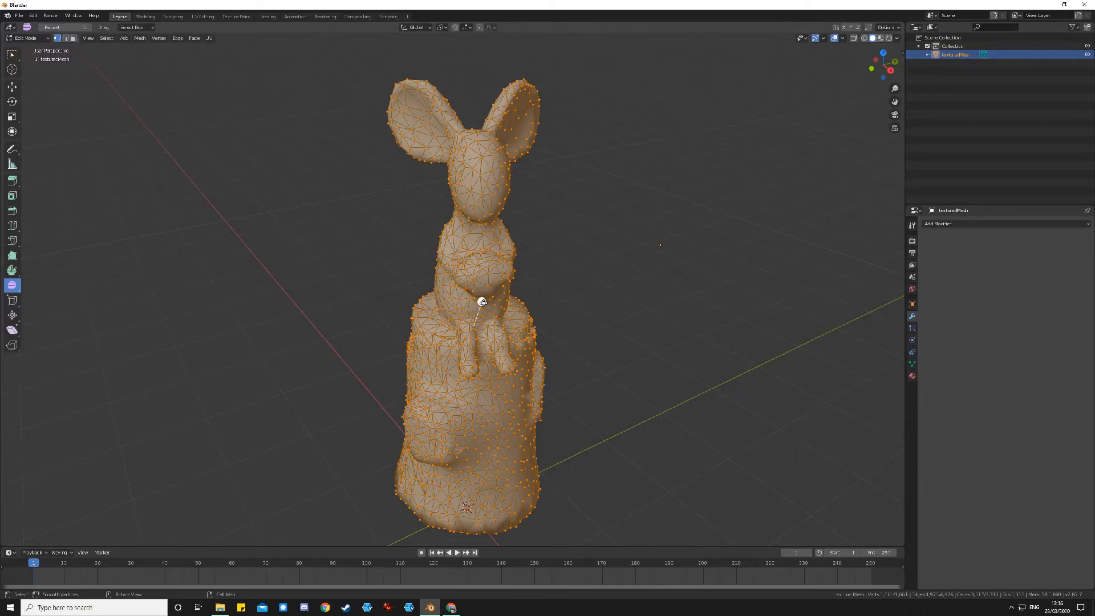
drag(481, 302, 488, 299)
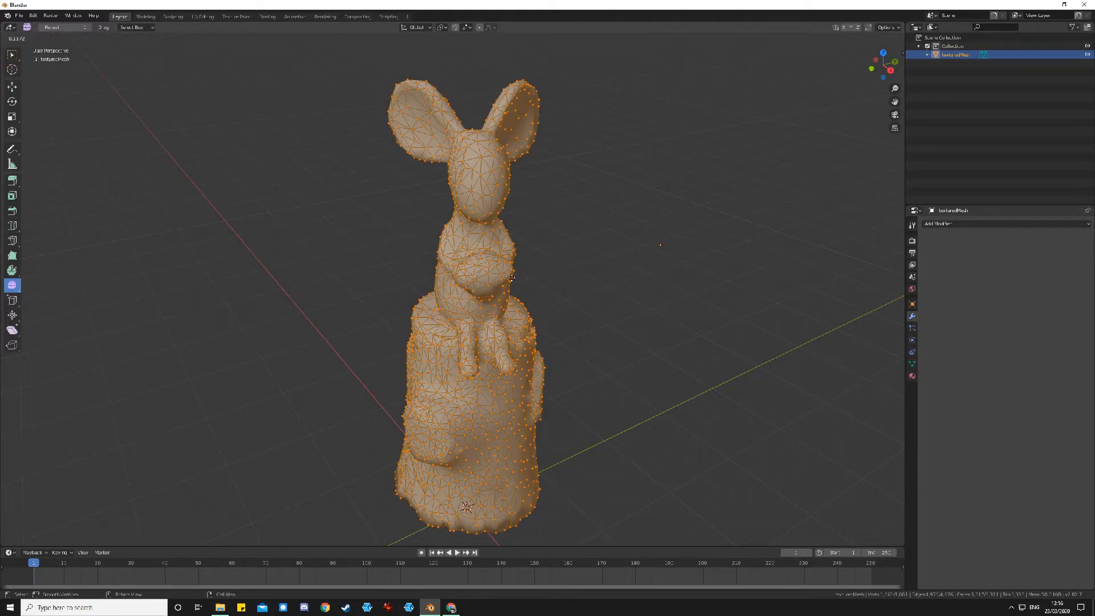
drag(590, 235, 663, 198)
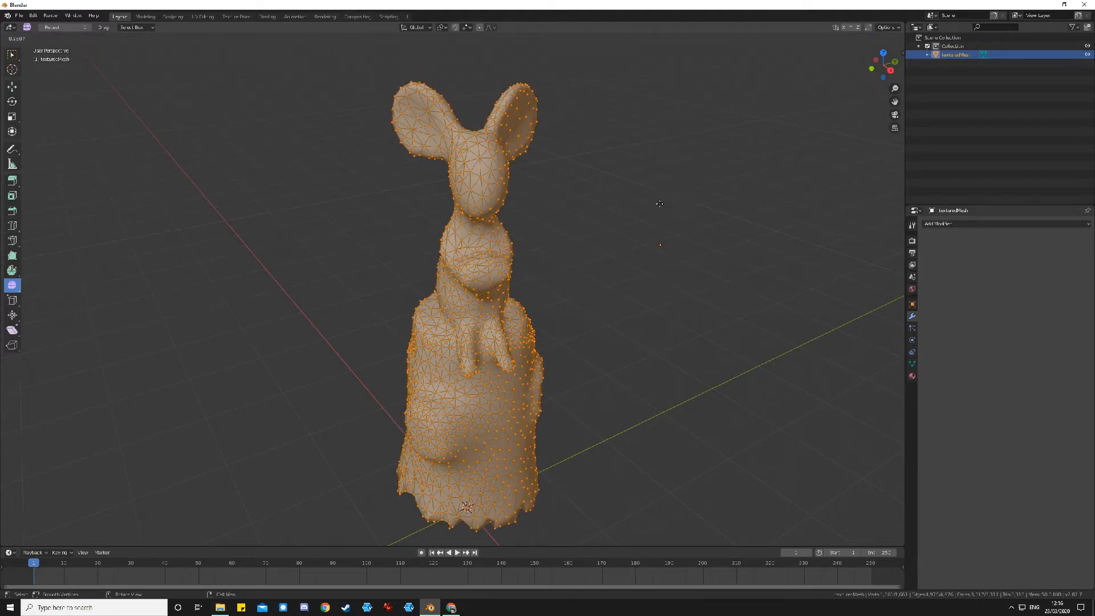
drag(666, 153, 493, 270)
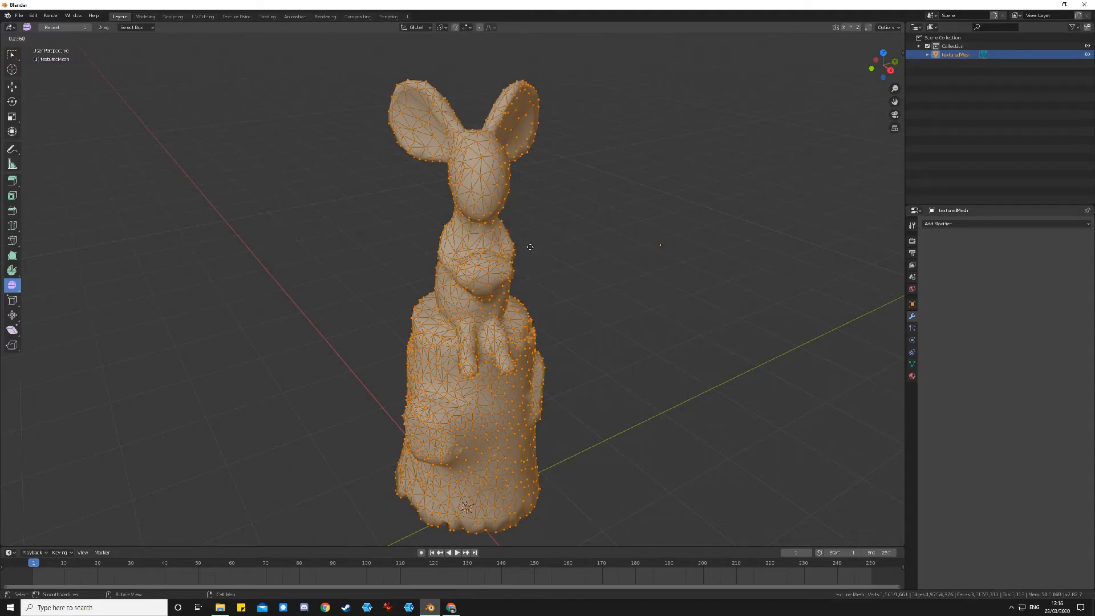
drag(530, 246, 533, 245)
mouse_move(640, 503)
middle_down()
mouse_move(648, 479)
mouse_move(645, 504)
middle_up()
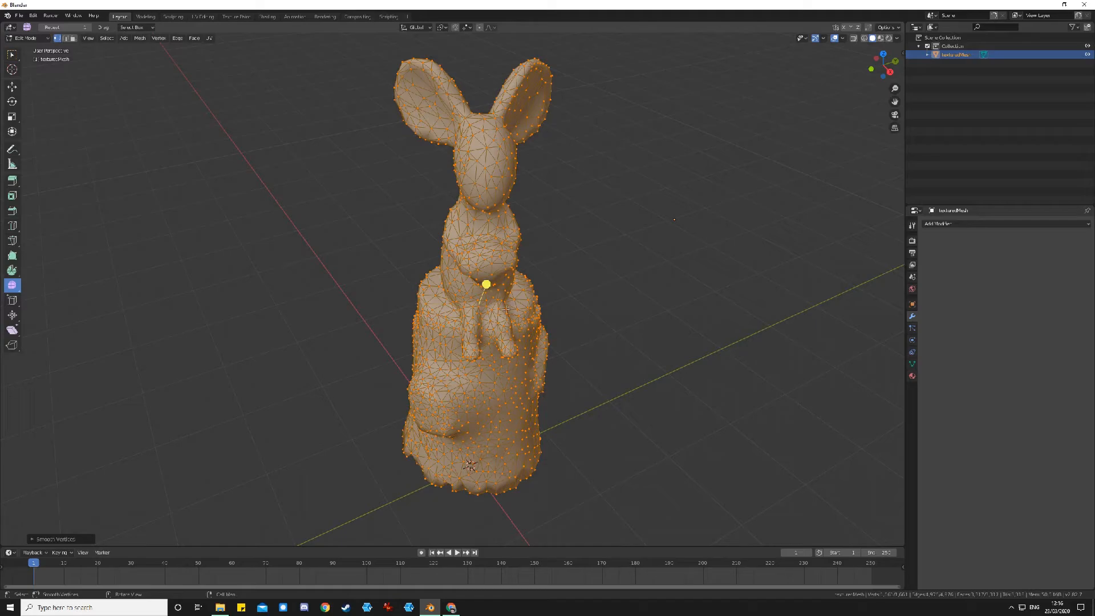
click(722, 260)
mouse_move(721, 263)
middle_down()
mouse_move(595, 229)
mouse_move(655, 237)
mouse_move(690, 213)
mouse_move(672, 169)
mouse_move(707, 248)
middle_up()
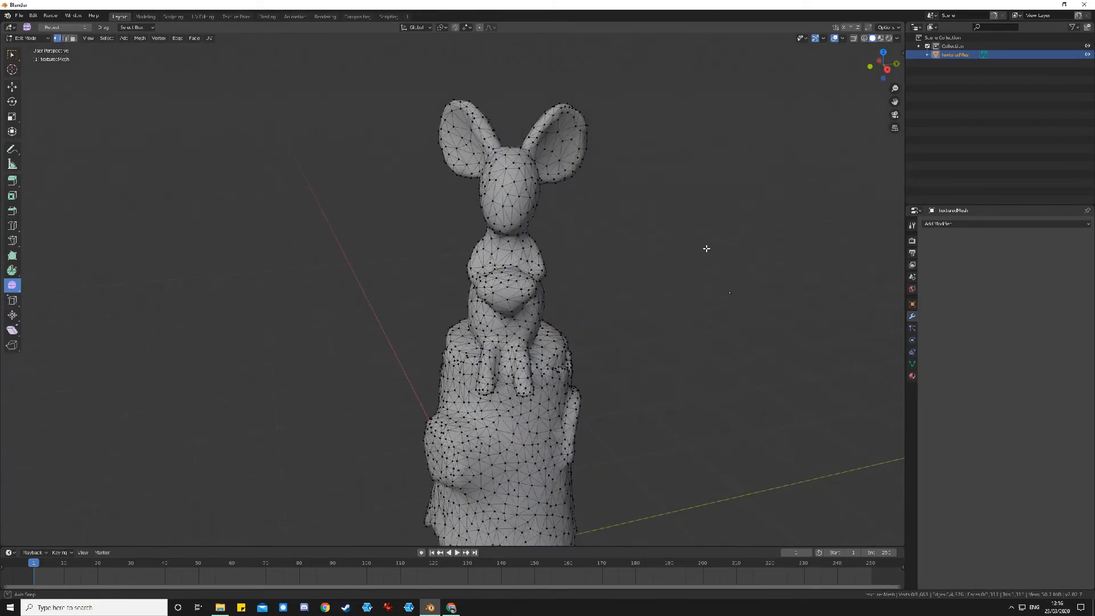
key(a)
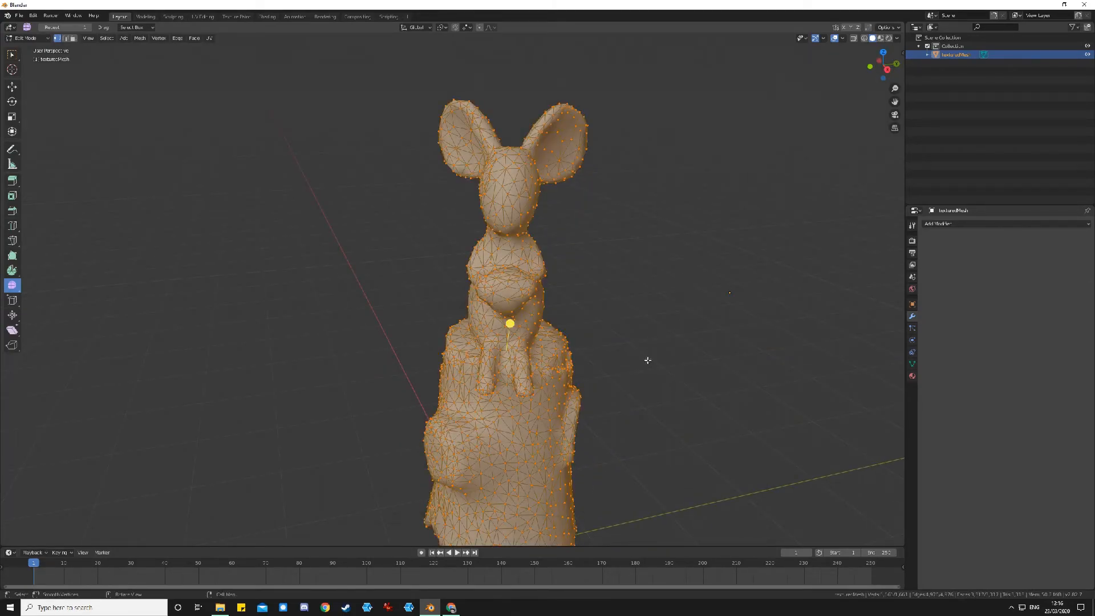
key(alt+a)
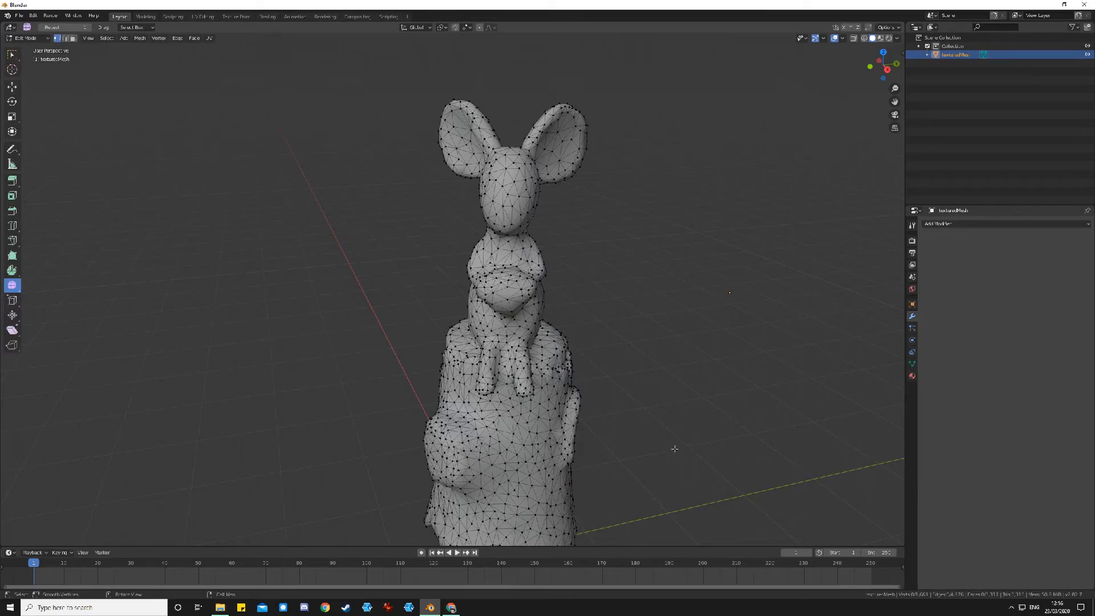
key(a)
key(alt+a)
key(a)
scroll(666, 465, down, 5)
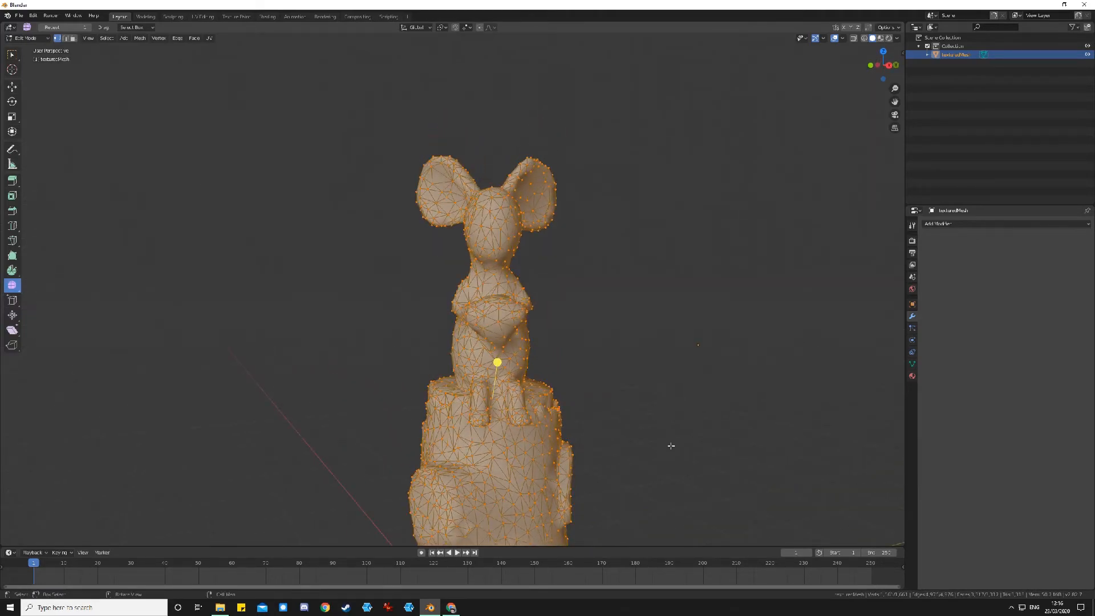
Box-select only the vertices above the stump's bottom rim, leaving the rim out, and smooth them with the Smooth tool
mouse_move(611, 450)
middle_down()
mouse_move(604, 420)
mouse_move(610, 436)
middle_up()
key(alt+a)
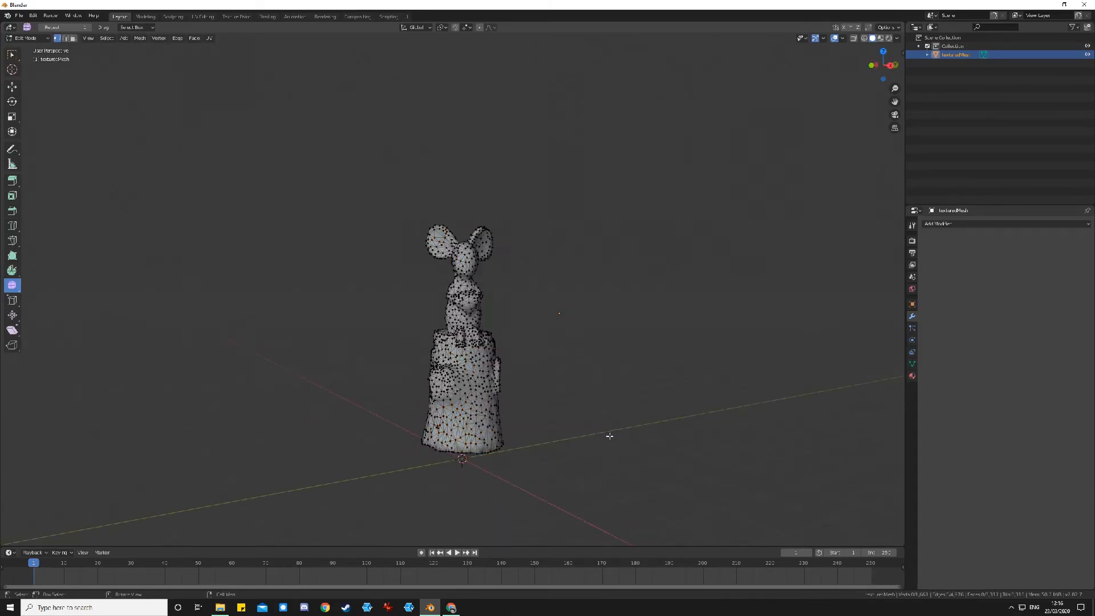
mouse_move(660, 473)
middle_down()
mouse_move(648, 464)
mouse_move(657, 475)
middle_up()
key(b)
drag(606, 425, 344, 139)
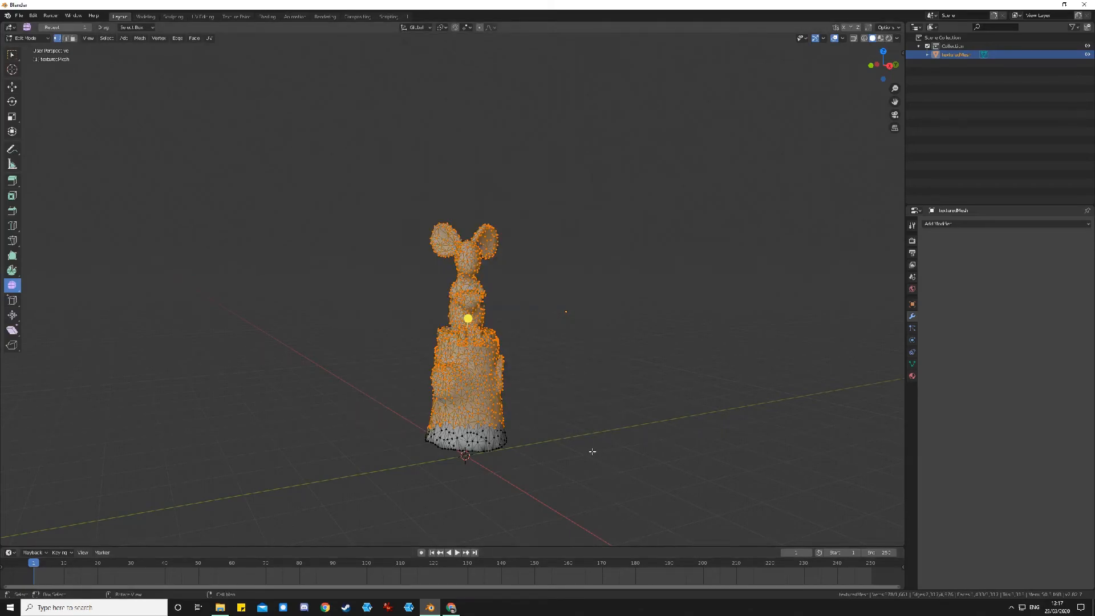
middle_drag(744, 394, 560, 338)
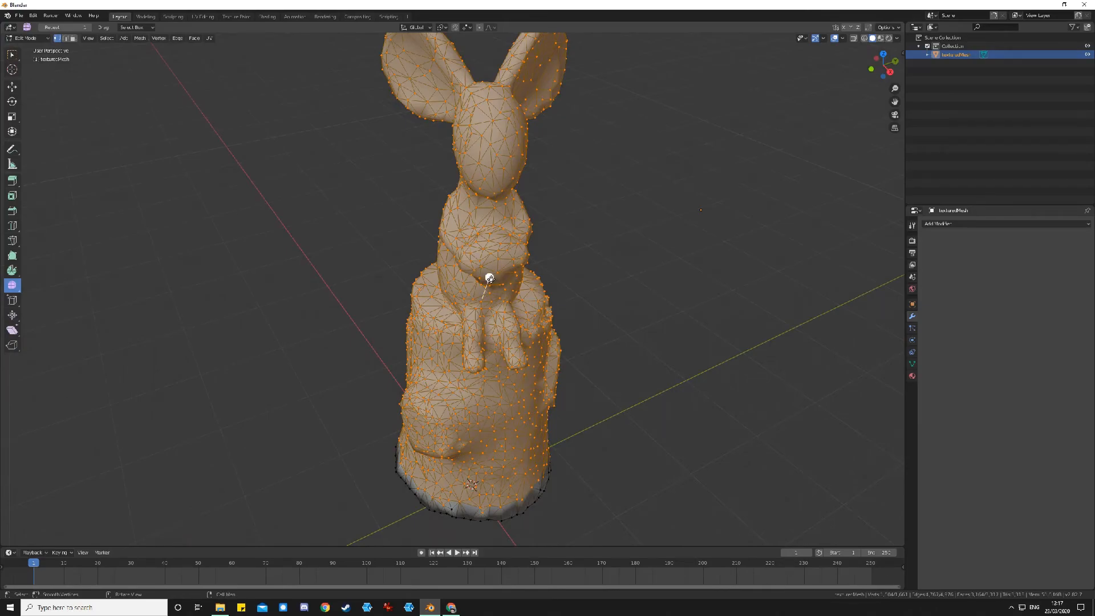
drag(490, 277, 600, 268)
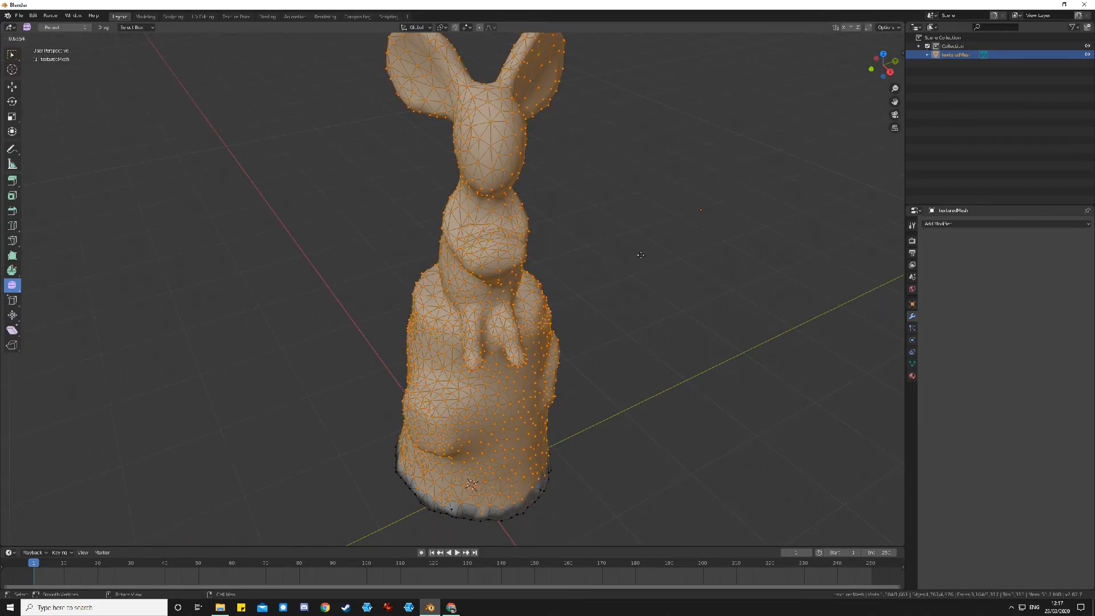
drag(680, 245, 685, 276)
Clear the selection and examine the smoothed mouse and stump from several sides, up close and from afar
key(alt+a)
middle_drag(660, 403, 422, 251)
middle_drag(679, 292, 589, 286)
scroll(508, 341, down, 3)
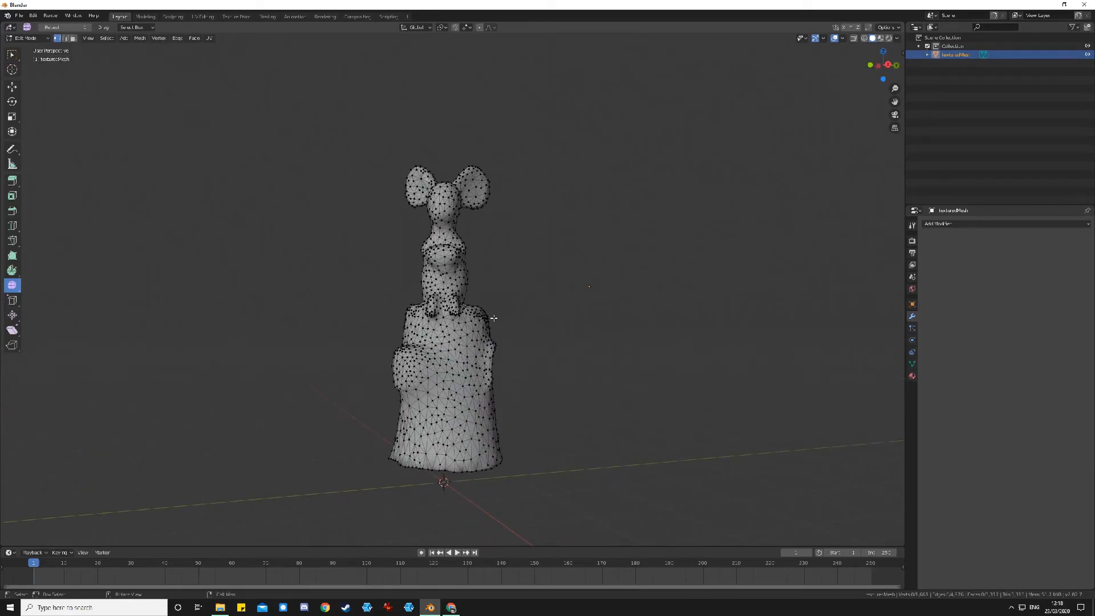
scroll(476, 415, down, 4)
middle_drag(467, 304, 468, 325)
shift+middle_drag(493, 373, 572, 457)
scroll(543, 453, up, 7)
middle_drag(416, 430, 583, 435)
middle_drag(371, 476, 470, 383)
scroll(426, 480, down, 8)
scroll(455, 436, up, 5)
middle_drag(724, 404, 571, 400)
scroll(498, 473, down, 3)
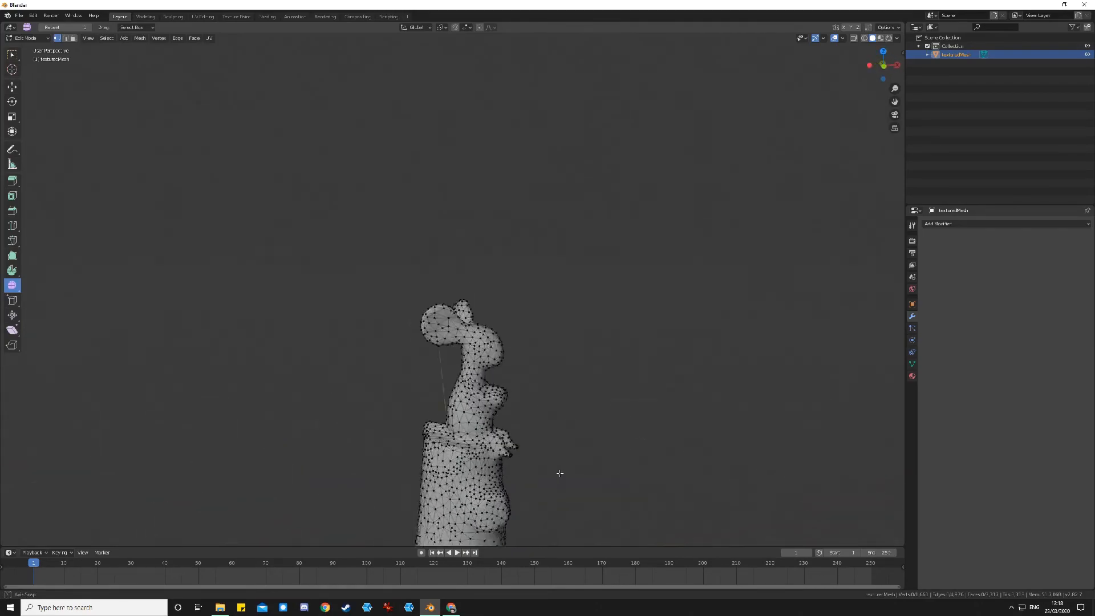
shift+middle_drag(514, 493, 500, 393)
scroll(502, 399, up, 4)
mouse_move(530, 478)
middle_down()
mouse_move(510, 409)
mouse_move(525, 399)
mouse_move(511, 469)
middle_up()
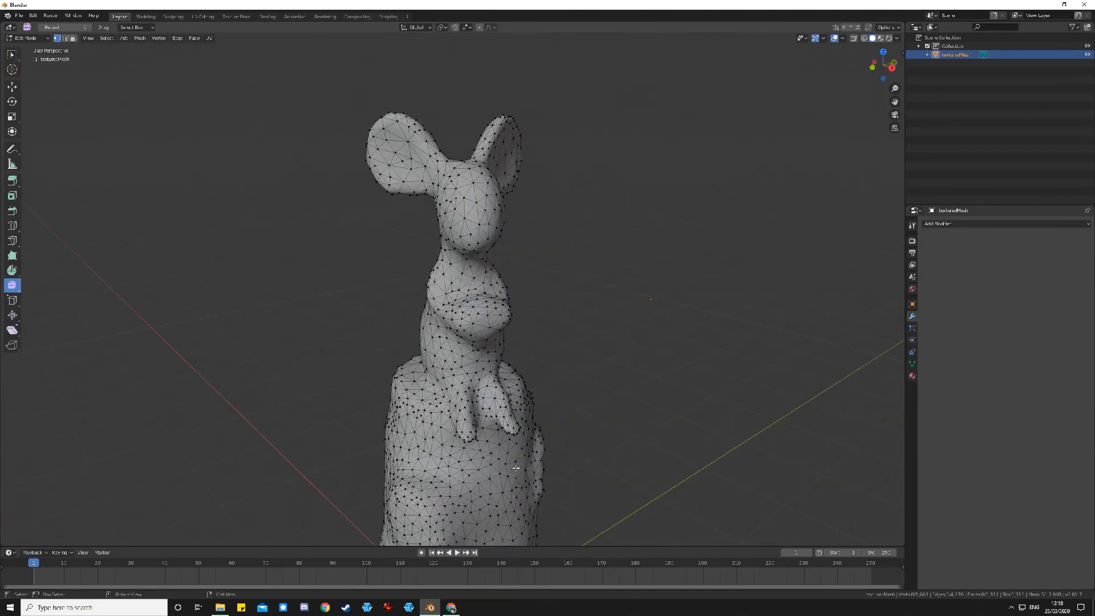
scroll(511, 469, down, 2)
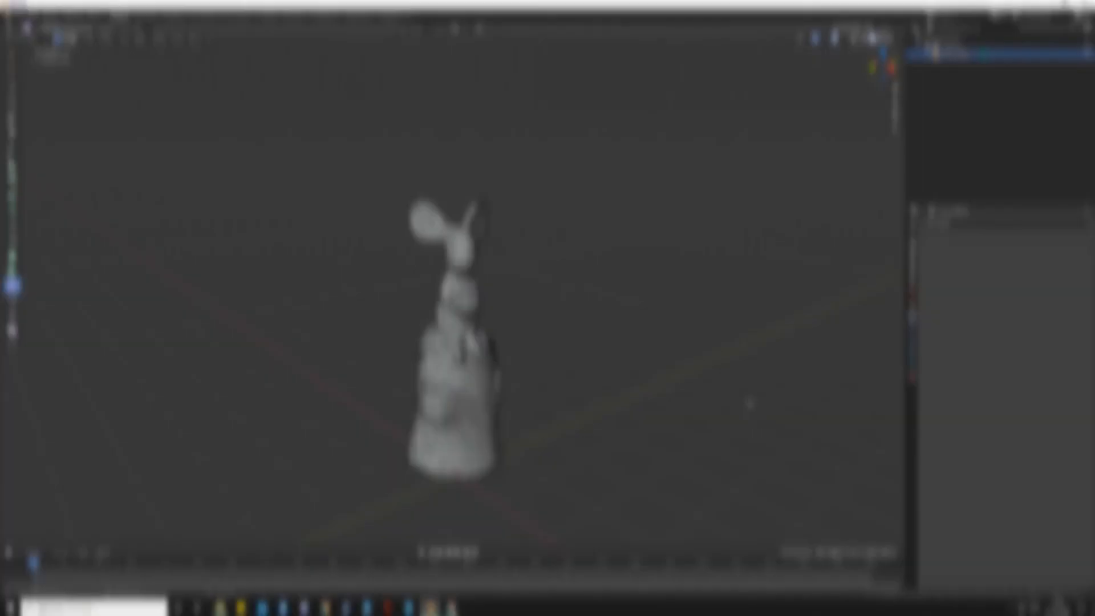